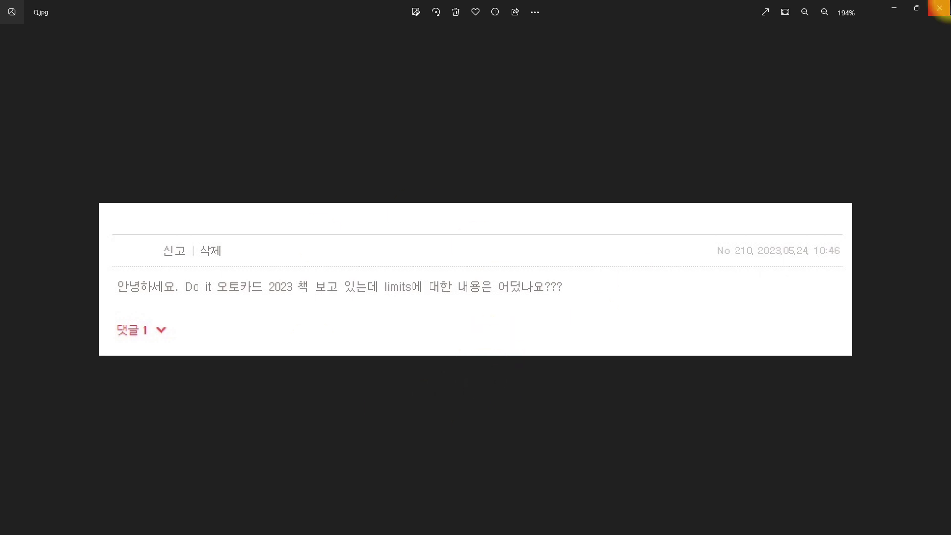
Close the Q.jpg question image and return to the Floor Plan Sample drawing with no command active
{"action": "left_click", "coordinate": [940, 8]}
{"action": "key", "text": "Escape"}
{"action": "key", "text": "Escape"}
{"action": "key", "text": "Escape"}
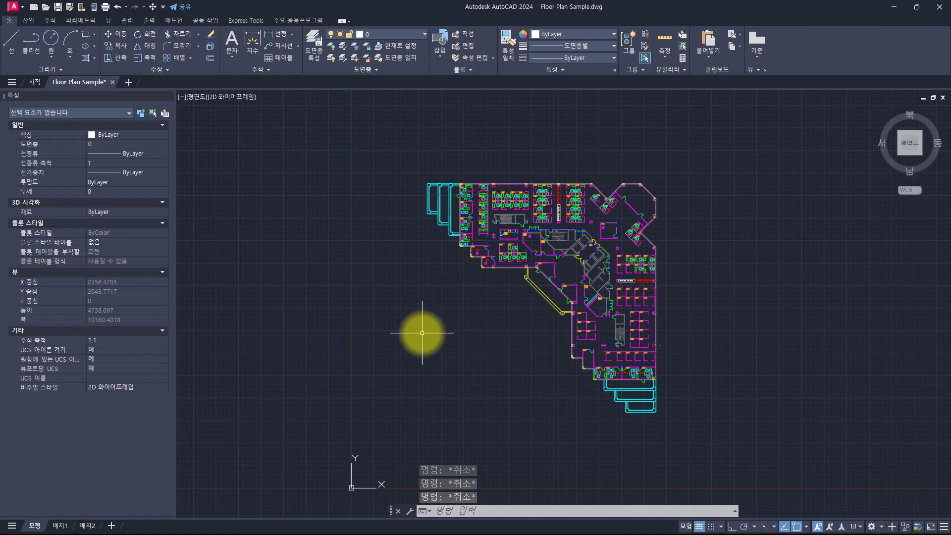
Review the first two LIMITS notes in diagrams.net, on restricting the model workspace and controlling the grid area, with a look at AutoCAD's drawing commands
{"action": "key", "text": "alt+Tab"}
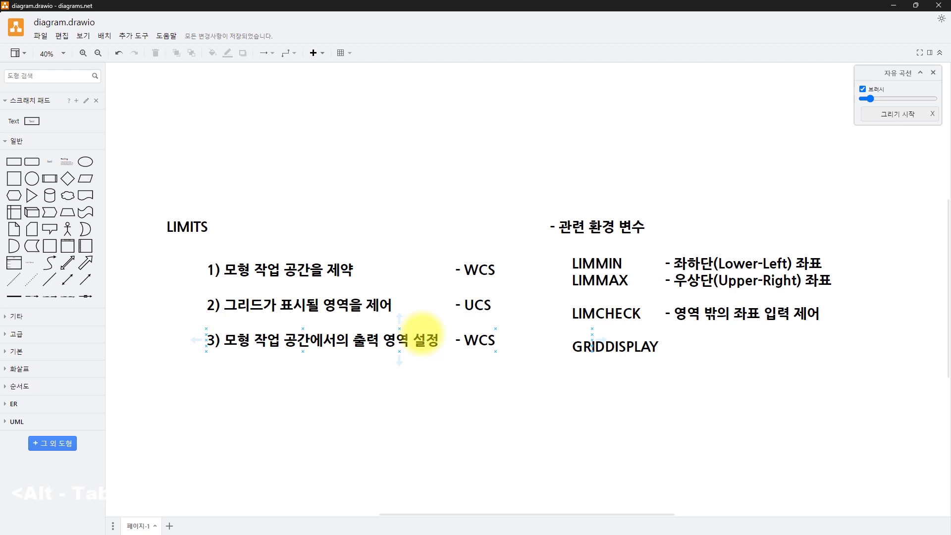
{"action": "left_click", "coordinate": [297, 276]}
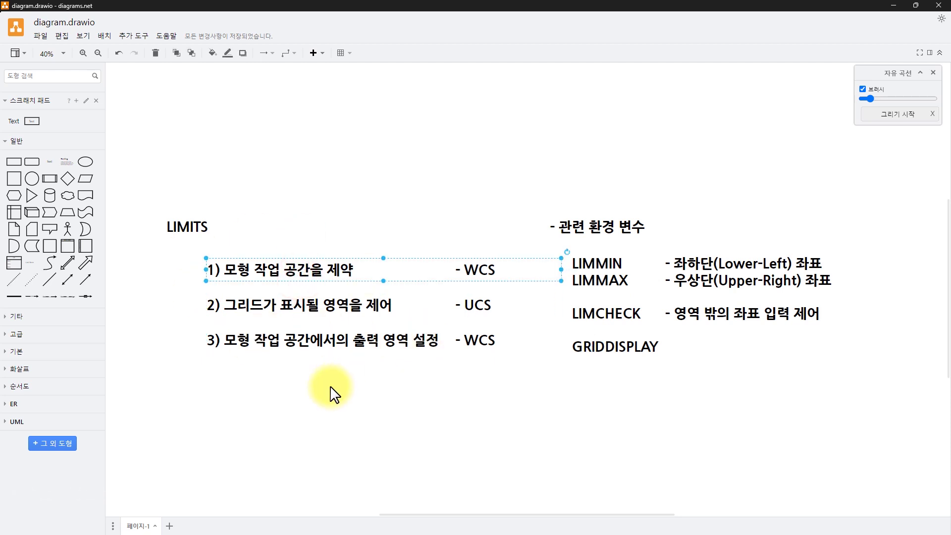
{"action": "key", "text": "alt+Tab"}
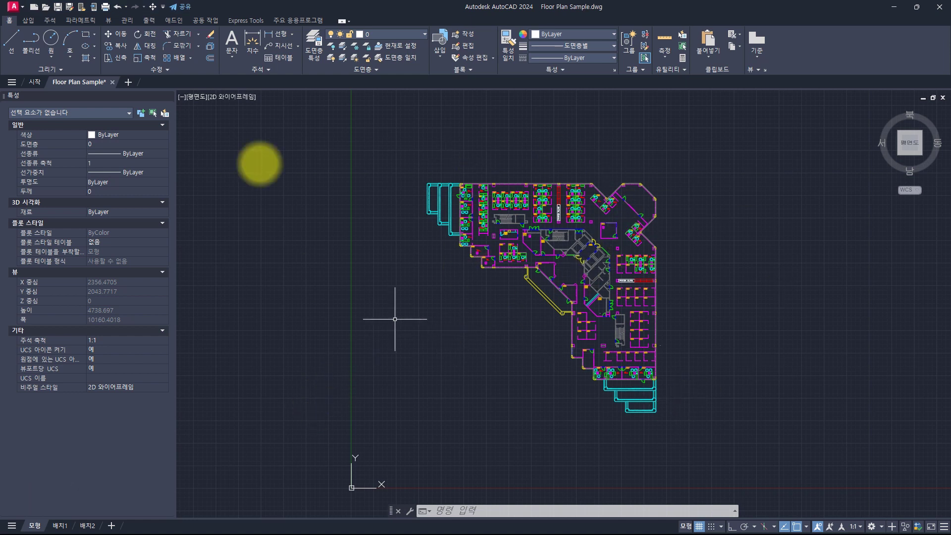
{"action": "left_click", "coordinate": [58, 67]}
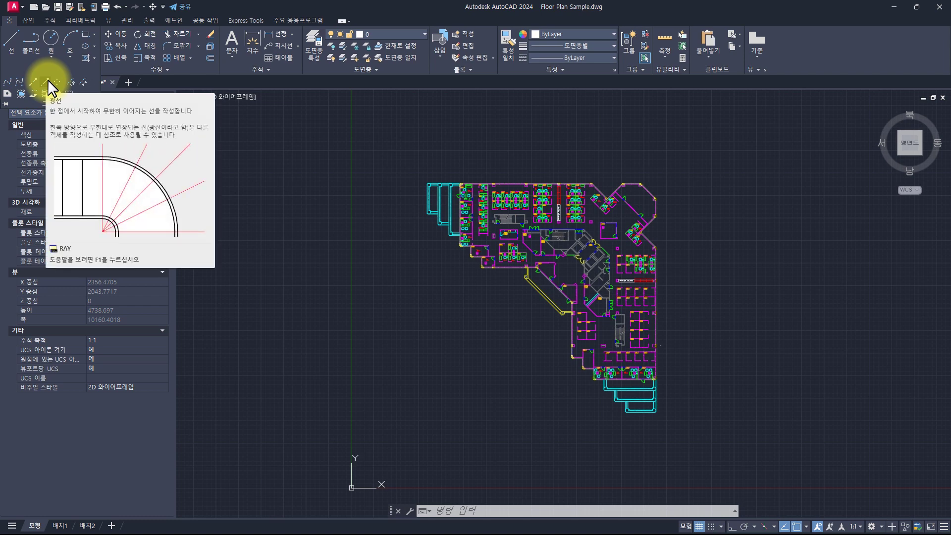
{"action": "key", "text": "alt+Tab"}
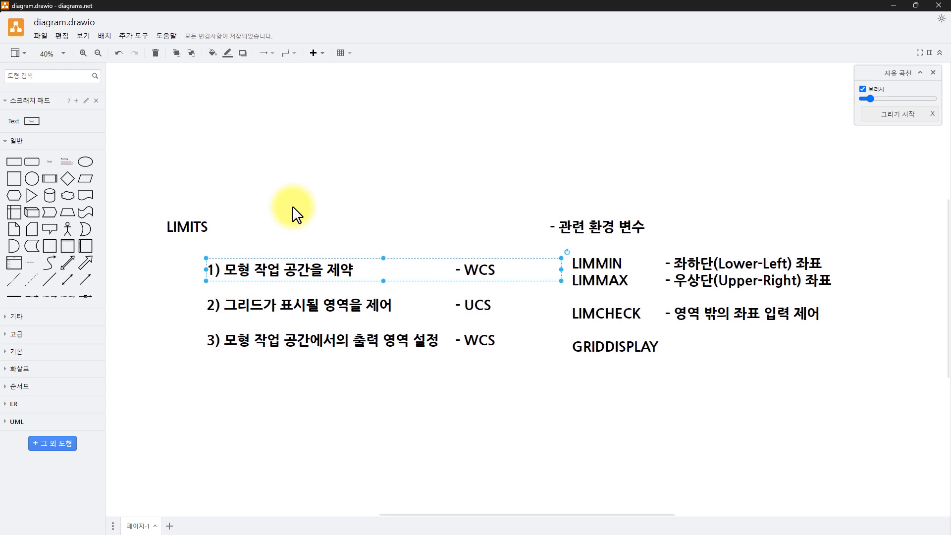
{"action": "left_click", "coordinate": [314, 304]}
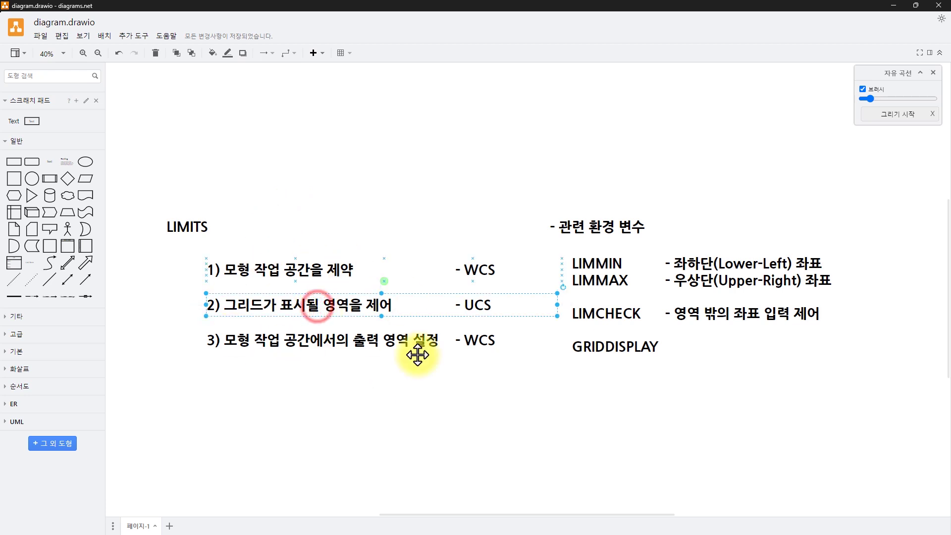
Switch to AutoCAD, toggle the grid display off and on, and examine how far the grid extends around the floor plan
{"action": "key", "text": "alt+Tab"}
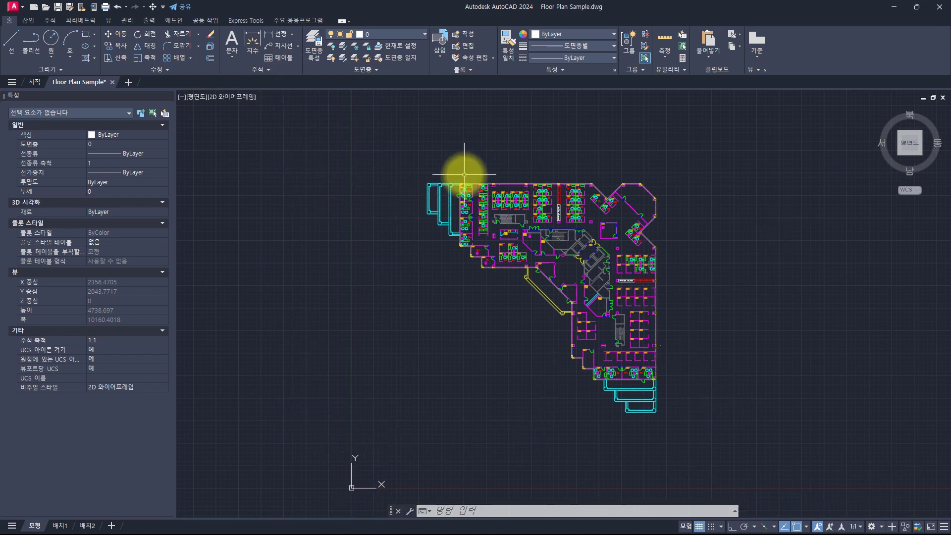
{"action": "key", "text": "Escape"}
{"action": "key", "text": "Escape"}
{"action": "key", "text": "Escape"}
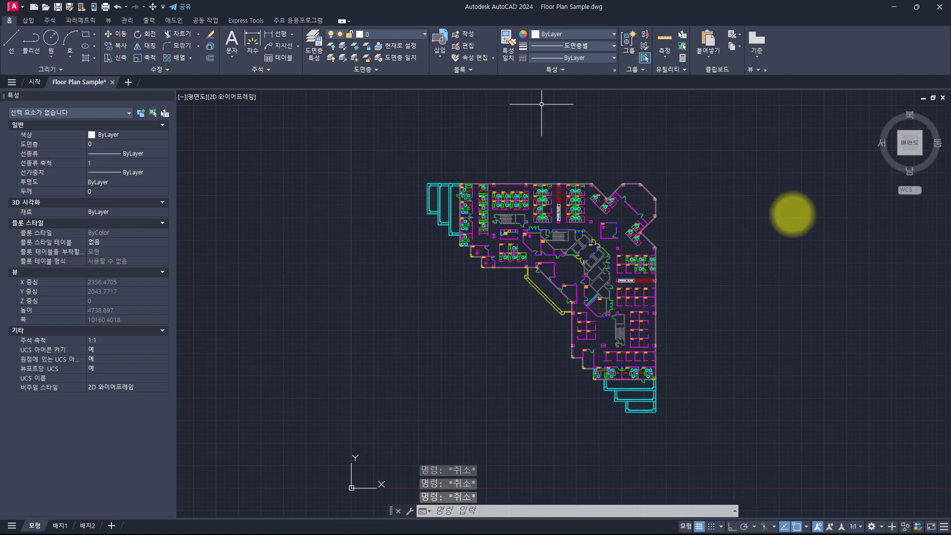
{"action": "key", "text": "F7"}
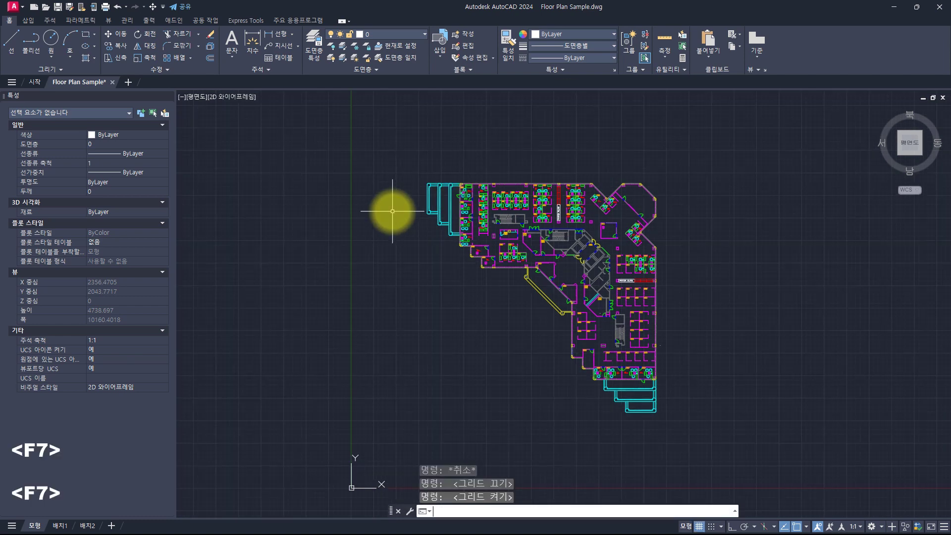
{"action": "key", "text": "F7"}
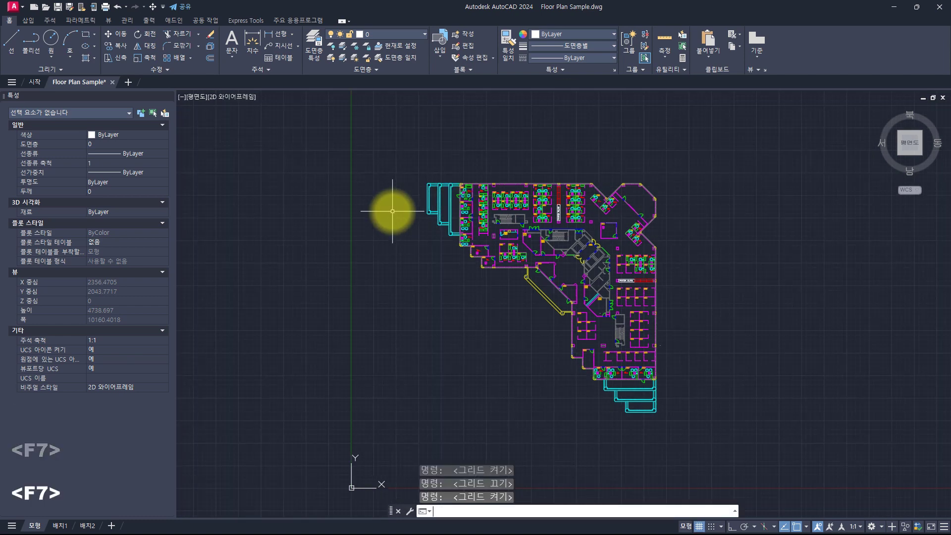
{"action": "key", "text": "F7"}
{"action": "key", "text": "F7"}
{"action": "key", "text": "F7"}
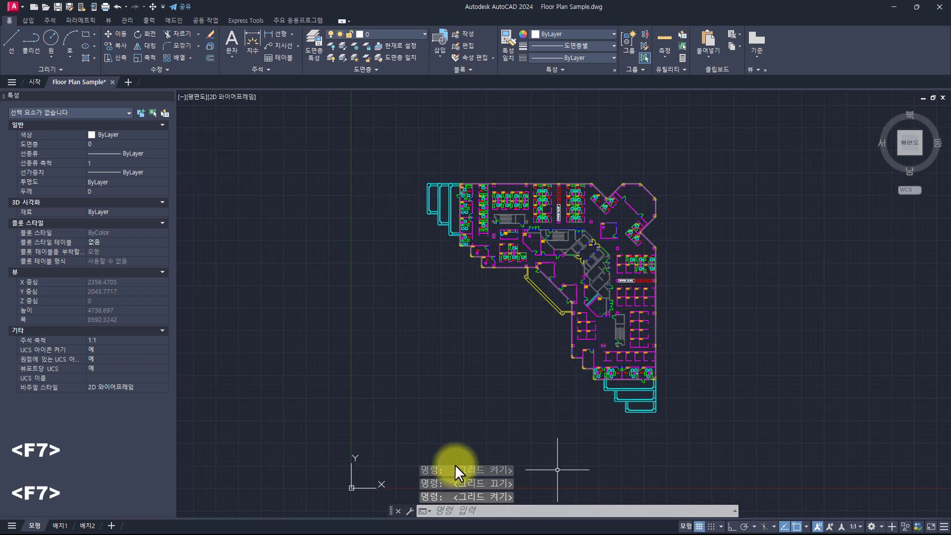
{"action": "key", "text": "F7"}
{"action": "scroll", "coordinate": [403, 299], "scroll_direction": "down", "scroll_amount": 10}
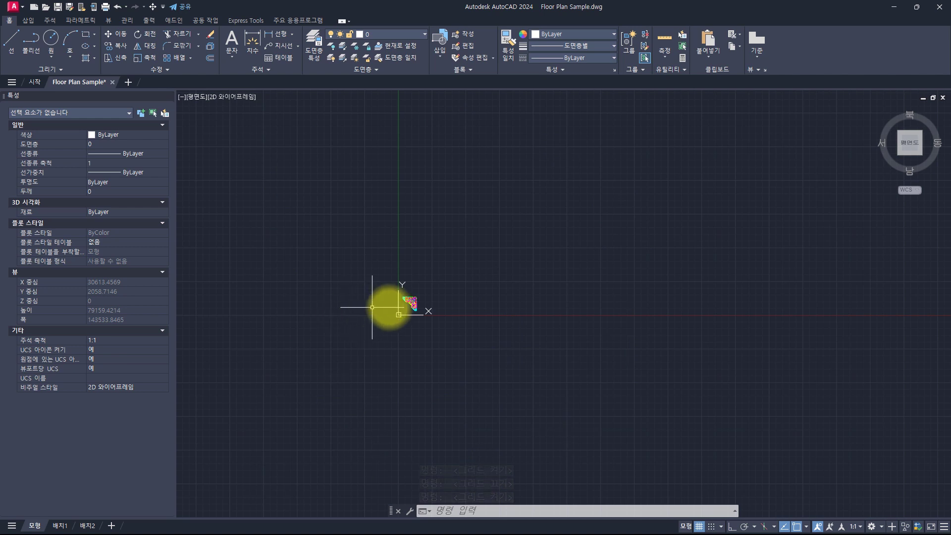
{"action": "scroll", "coordinate": [396, 306], "scroll_direction": "up", "scroll_amount": 8}
{"action": "scroll", "coordinate": [458, 295], "scroll_direction": "up", "scroll_amount": 2}
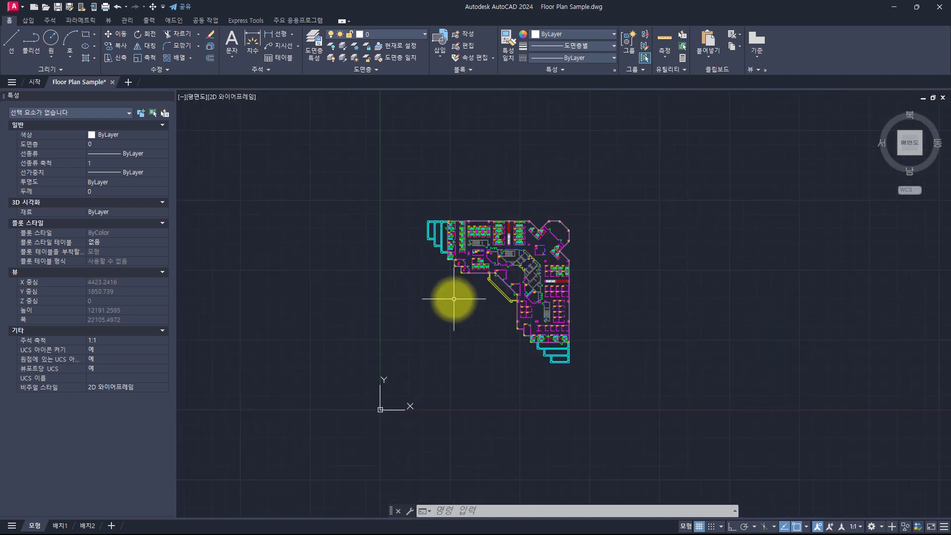
{"action": "middle_click_drag", "start_coordinate": [437, 289], "coordinate": [430, 308]}
Switch to diagrams.net, undo the last edit in the notes, and point out the LIMITS heading and its three numbered items
{"action": "key", "text": "alt+Tab"}
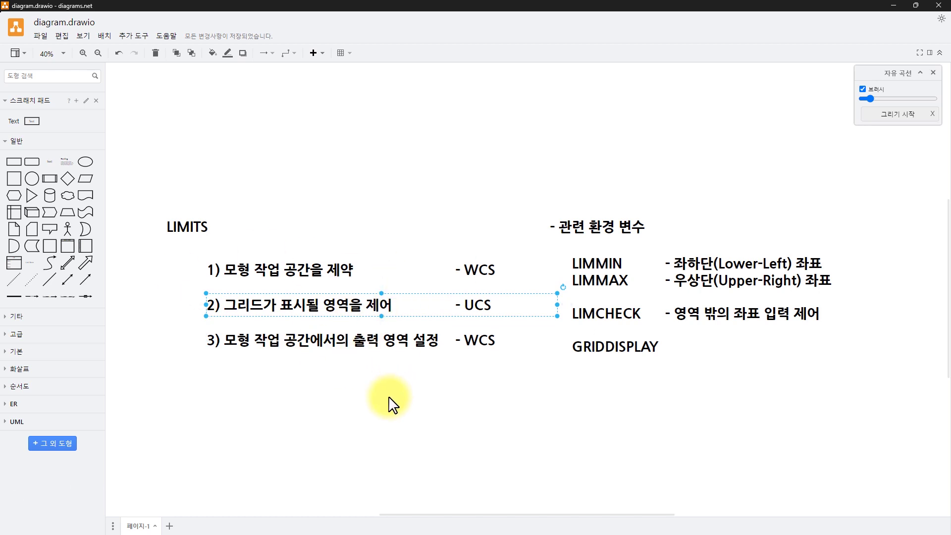
{"action": "left_click", "coordinate": [313, 341]}
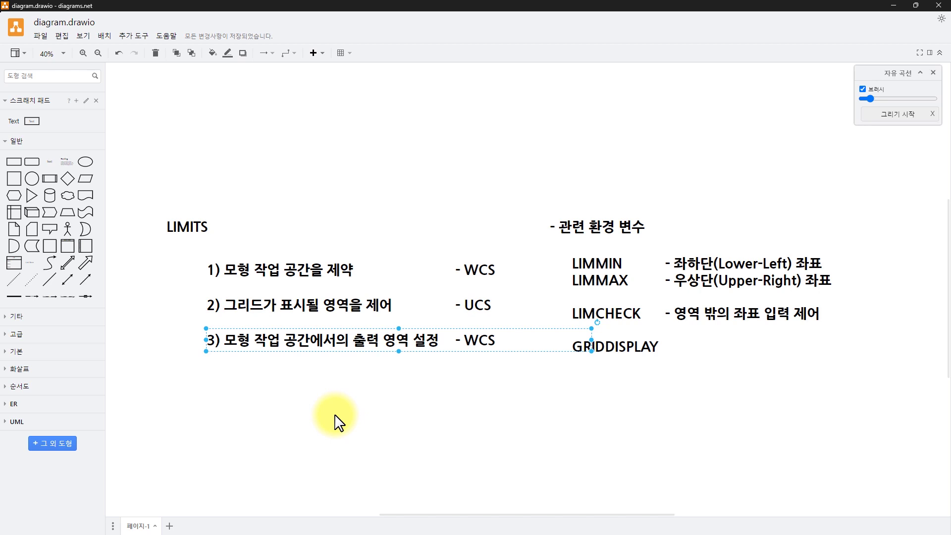
{"action": "key", "text": "ctrl+z"}
{"action": "left_click_drag", "start_coordinate": [121, 185], "coordinate": [260, 252]}
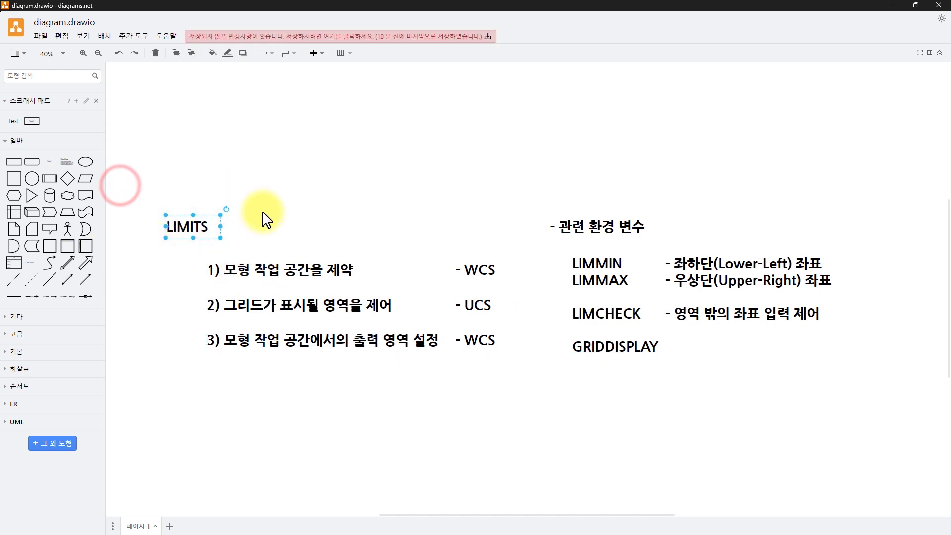
{"action": "left_click", "coordinate": [263, 212]}
{"action": "left_click_drag", "start_coordinate": [166, 248], "coordinate": [507, 419]}
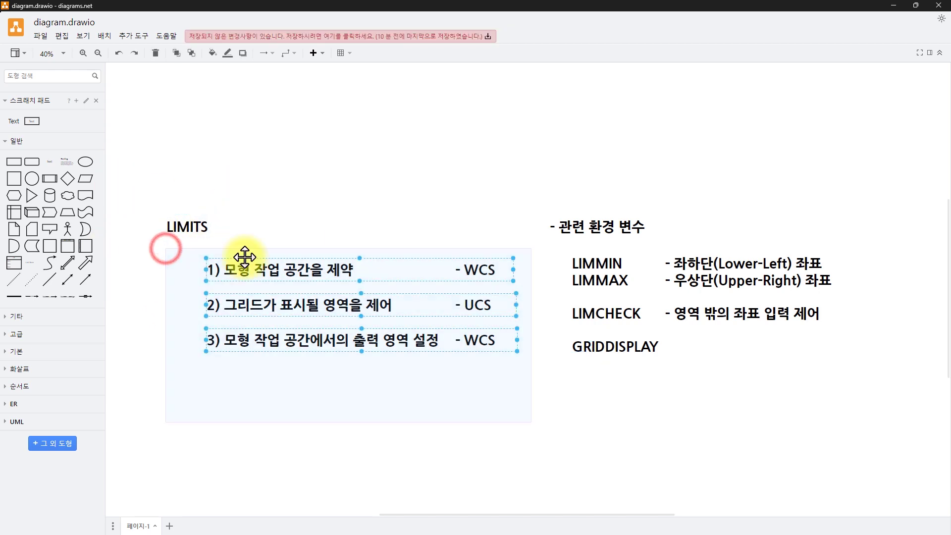
{"action": "left_click", "coordinate": [387, 382]}
Start freehand drawing and mark the LIMITS heading with a red check mark and an underline
{"action": "key", "text": "x"}
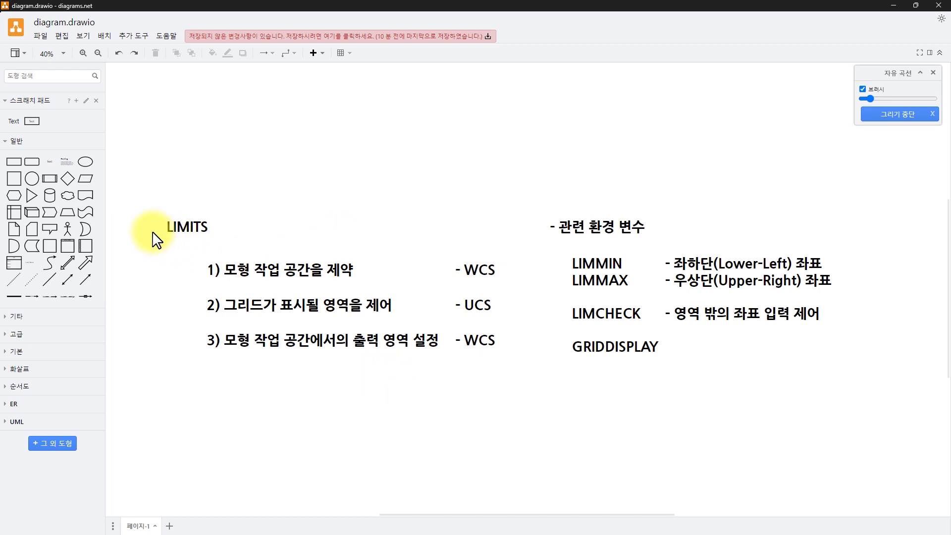
{"action": "left_click_drag", "start_coordinate": [144, 225], "coordinate": [170, 200]}
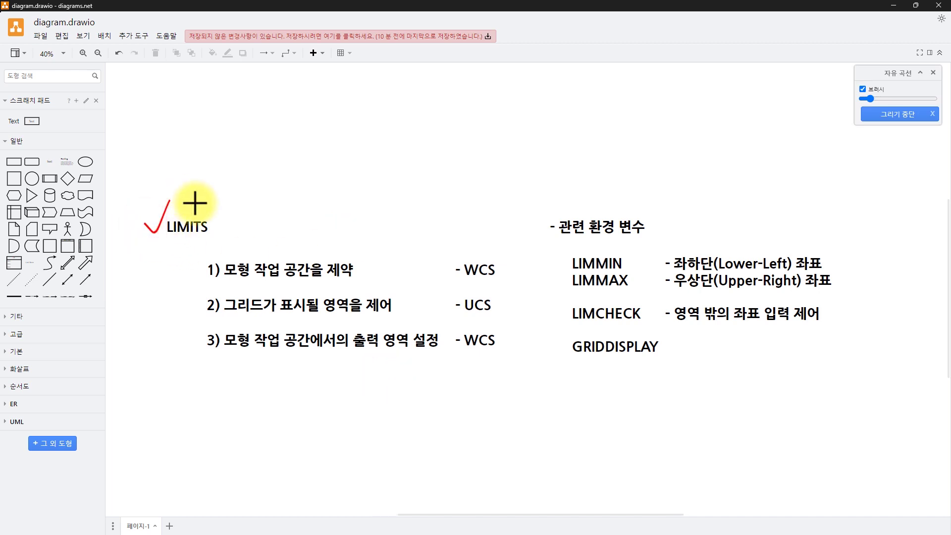
{"action": "left_click_drag", "start_coordinate": [139, 241], "coordinate": [226, 243]}
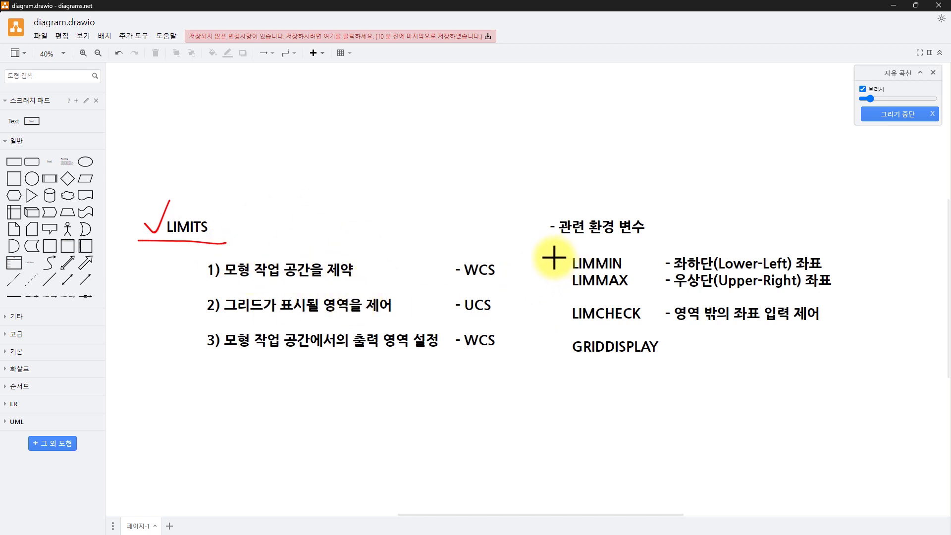
Draw freehand check marks and underlines on LIMMIN and LIMMAX, and check marks on their lower-left and upper-right coordinate descriptions
{"action": "mouse_move", "coordinate": [555, 257]}
{"action": "left_mouse_down"}
{"action": "mouse_move", "coordinate": [573, 250]}
{"action": "mouse_move", "coordinate": [560, 286]}
{"action": "mouse_move", "coordinate": [571, 270]}
{"action": "left_mouse_up"}
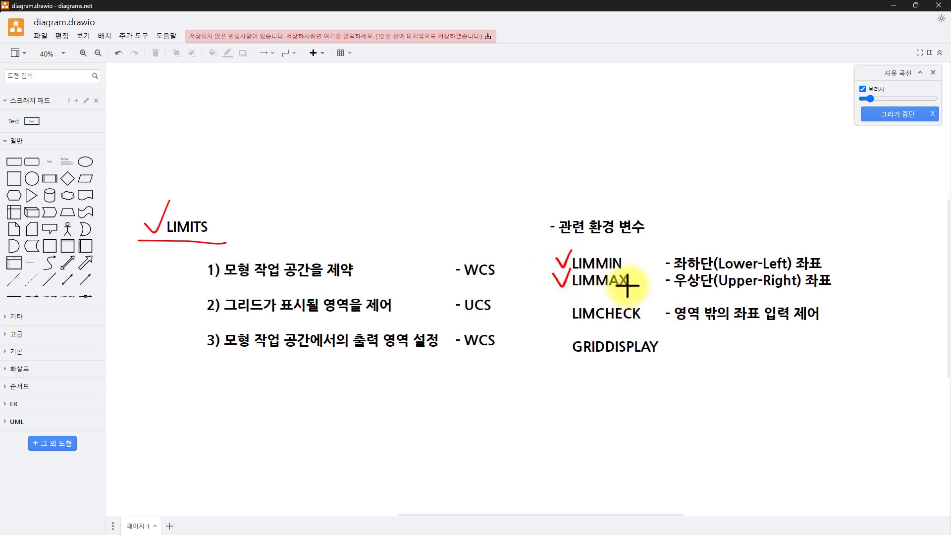
{"action": "mouse_move", "coordinate": [564, 269]}
{"action": "left_mouse_down"}
{"action": "mouse_move", "coordinate": [775, 269]}
{"action": "mouse_move", "coordinate": [748, 238]}
{"action": "mouse_move", "coordinate": [653, 259]}
{"action": "left_mouse_up"}
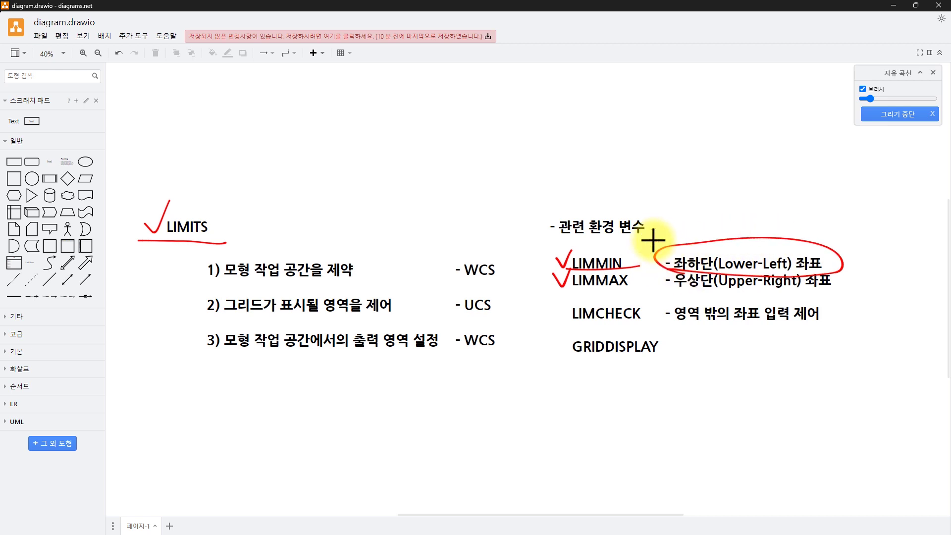
{"action": "key", "text": "ctrl+z"}
{"action": "mouse_move", "coordinate": [567, 288]}
{"action": "left_mouse_down"}
{"action": "mouse_move", "coordinate": [746, 293]}
{"action": "mouse_move", "coordinate": [834, 284]}
{"action": "mouse_move", "coordinate": [694, 270]}
{"action": "mouse_move", "coordinate": [688, 293]}
{"action": "left_mouse_up"}
{"action": "key", "text": "ctrl+z"}
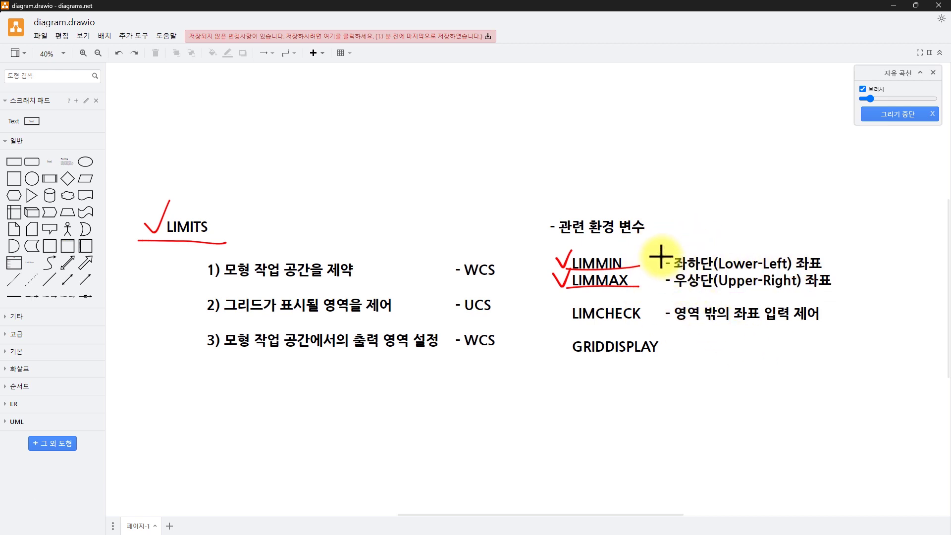
{"action": "mouse_move", "coordinate": [663, 253]}
{"action": "left_mouse_down"}
{"action": "mouse_move", "coordinate": [674, 245]}
{"action": "mouse_move", "coordinate": [673, 266]}
{"action": "left_mouse_up"}
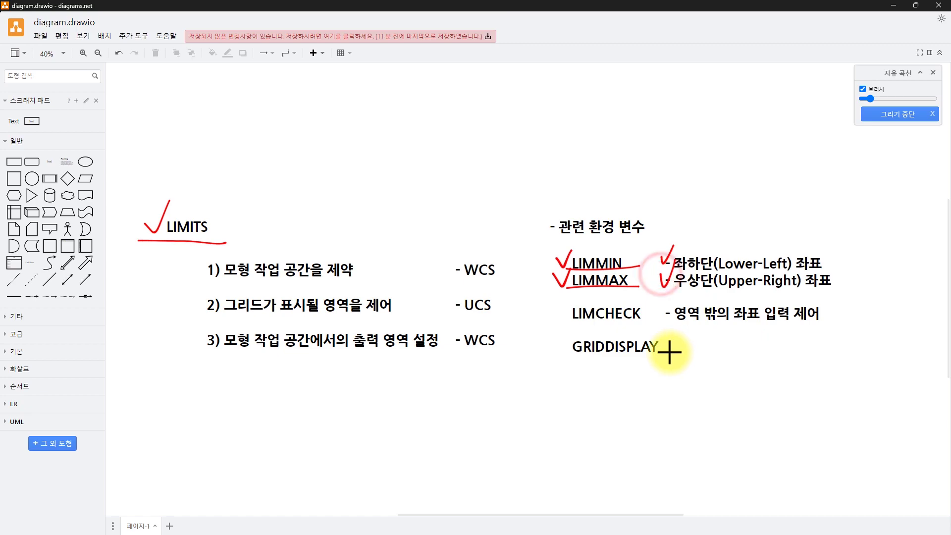
Switch to AutoCAD and draw a rectangle enclosing the whole floor plan with some space around it
{"action": "key", "text": "alt+Tab"}
{"action": "type", "text": "rec"}
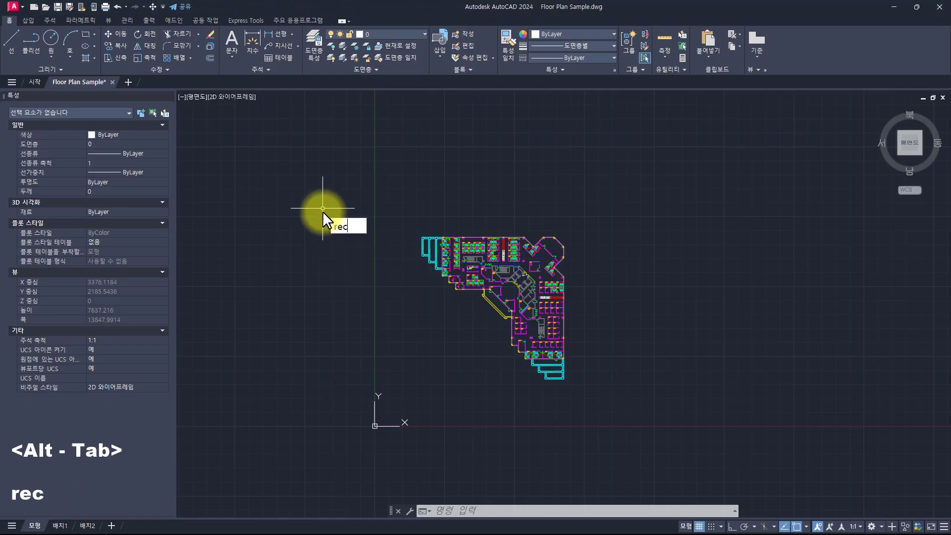
{"action": "key", "text": "space"}
{"action": "left_click", "coordinate": [309, 193]}
{"action": "left_click", "coordinate": [665, 402]}
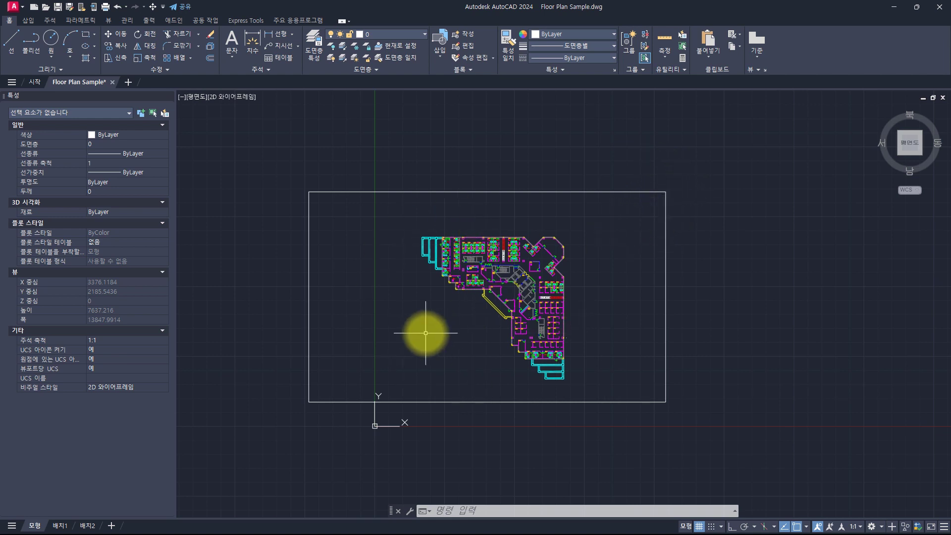
{"action": "key", "text": "Escape"}
{"action": "key", "text": "Escape"}
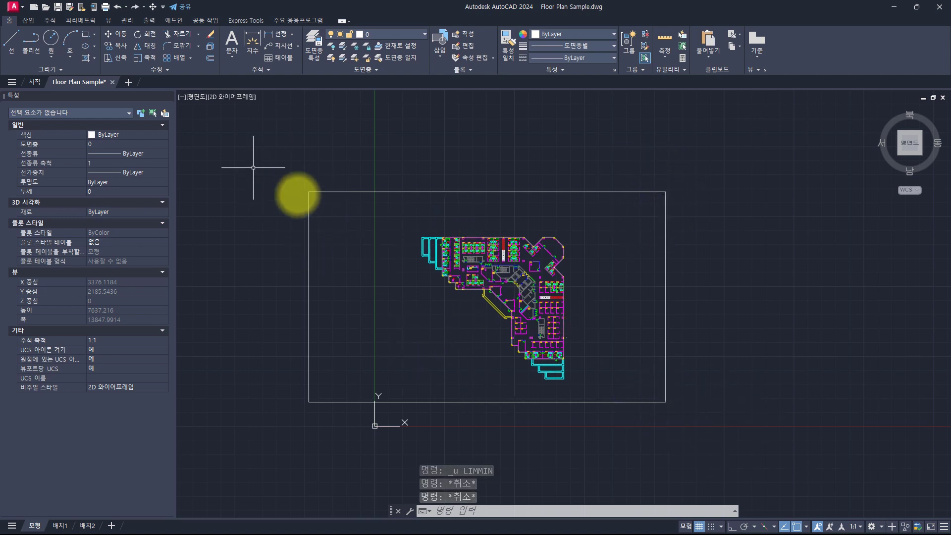
Switch to diagrams.net, draw a check mark at the first LIMITS item, and check and underline the LIMCHECK variable
{"action": "key", "text": "alt+Tab"}
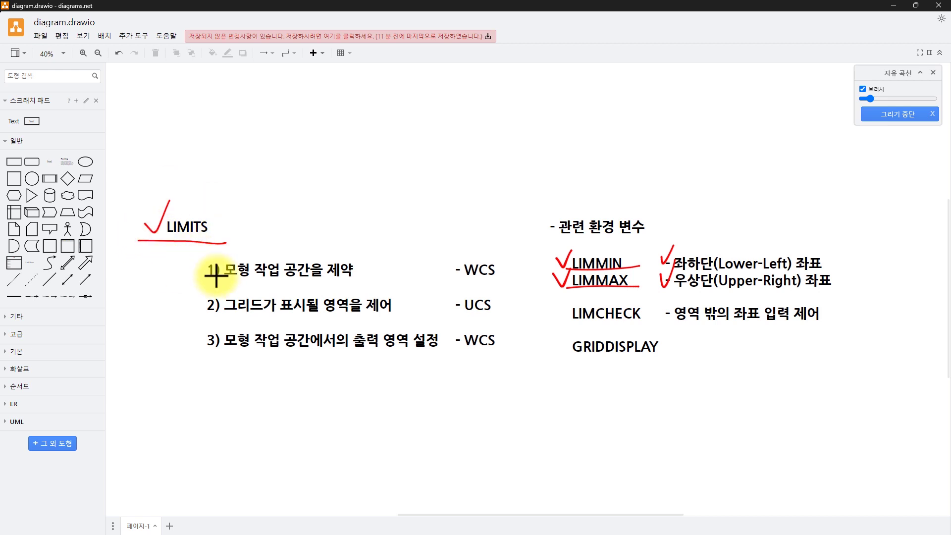
{"action": "left_click_drag", "start_coordinate": [192, 279], "coordinate": [208, 251]}
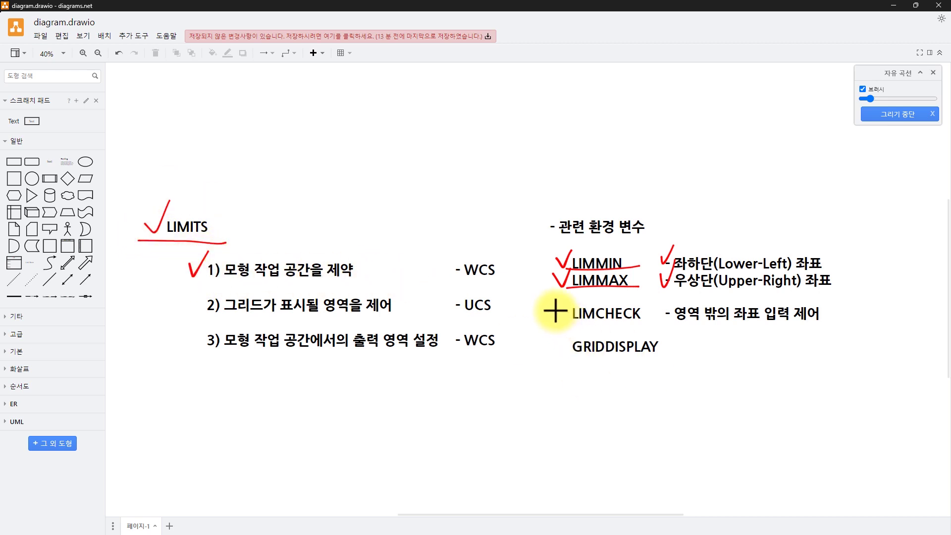
{"action": "mouse_move", "coordinate": [555, 309]}
{"action": "left_mouse_down"}
{"action": "mouse_move", "coordinate": [569, 299]}
{"action": "mouse_move", "coordinate": [636, 323]}
{"action": "left_mouse_up"}
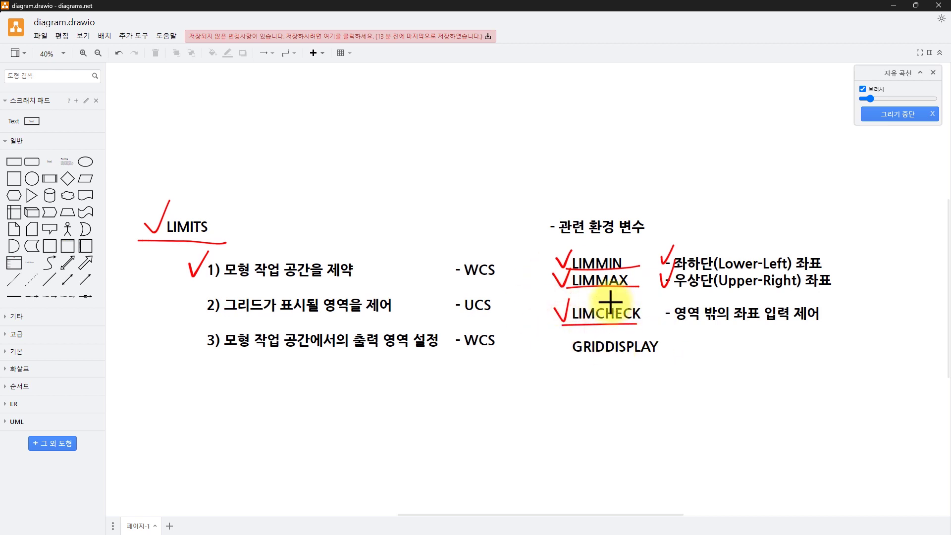
Draw a freehand check mark at the second LIMITS item about the grid area, and underline and check GRIDDISPLAY
{"action": "mouse_move", "coordinate": [190, 302]}
{"action": "left_mouse_down"}
{"action": "mouse_move", "coordinate": [201, 319]}
{"action": "mouse_move", "coordinate": [212, 293]}
{"action": "left_mouse_up"}
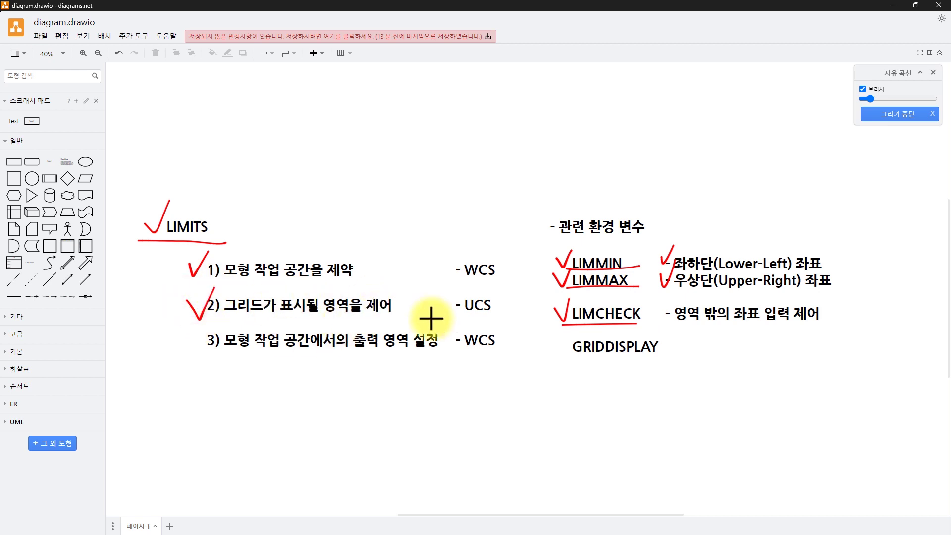
{"action": "left_click_drag", "start_coordinate": [550, 359], "coordinate": [684, 348]}
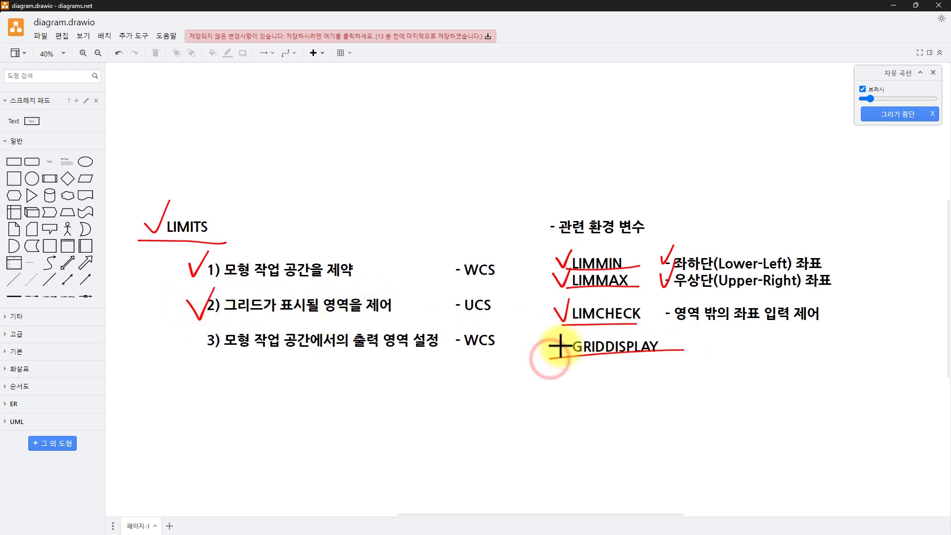
{"action": "mouse_move", "coordinate": [555, 344]}
{"action": "left_mouse_down"}
{"action": "mouse_move", "coordinate": [557, 358]}
{"action": "mouse_move", "coordinate": [577, 331]}
{"action": "left_mouse_up"}
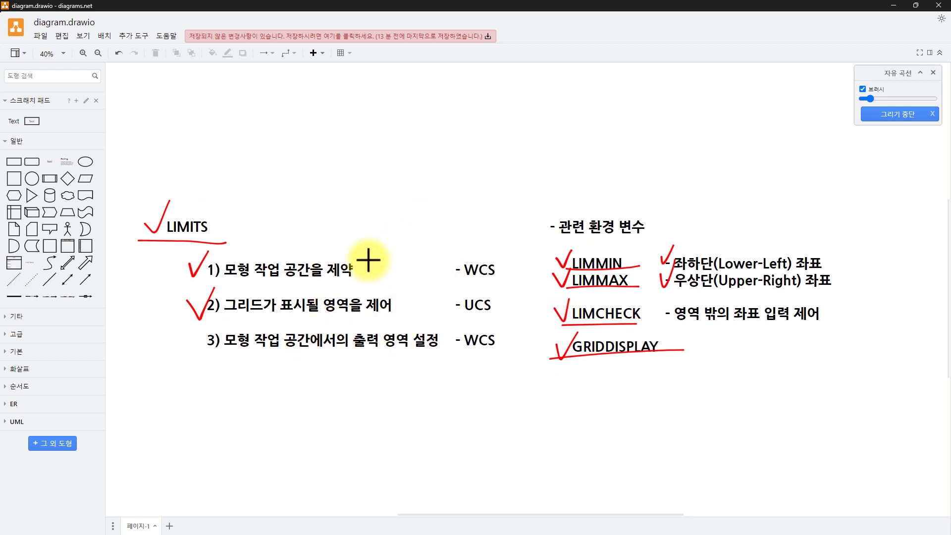
Switch back to the floor plan in AutoCAD and cancel any active command
{"action": "key", "text": "alt+Tab"}
{"action": "key", "text": "Escape"}
{"action": "key", "text": "Escape"}
{"action": "key", "text": "Escape"}
{"action": "key", "text": "Escape"}
{"action": "key", "text": "Escape"}
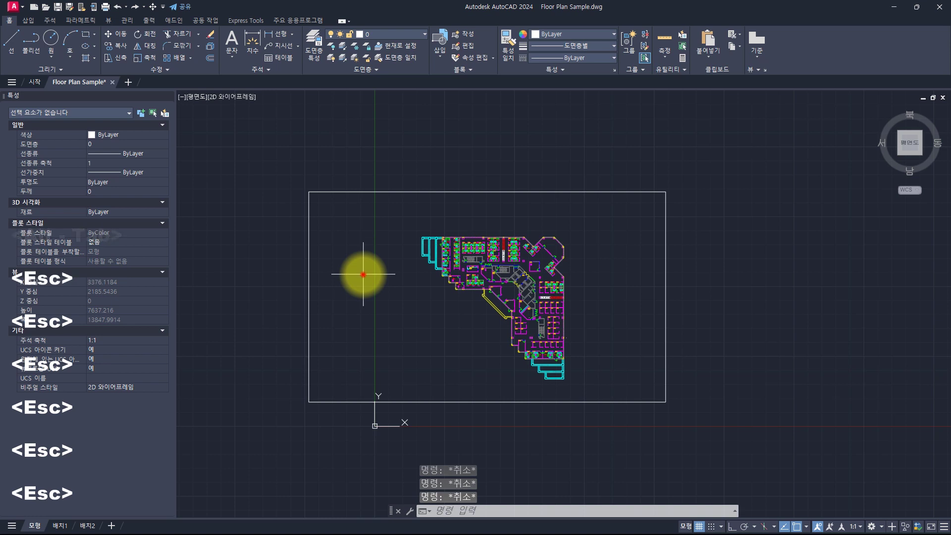
Erase the rectangle that encloses the floor plan
{"action": "left_click", "coordinate": [363, 274]}
{"action": "left_click", "coordinate": [280, 325]}
{"action": "type", "text": "e"}
{"action": "key", "text": "space"}
Create a new drawing from the acadiso template
{"action": "key", "text": "ctrl+n"}
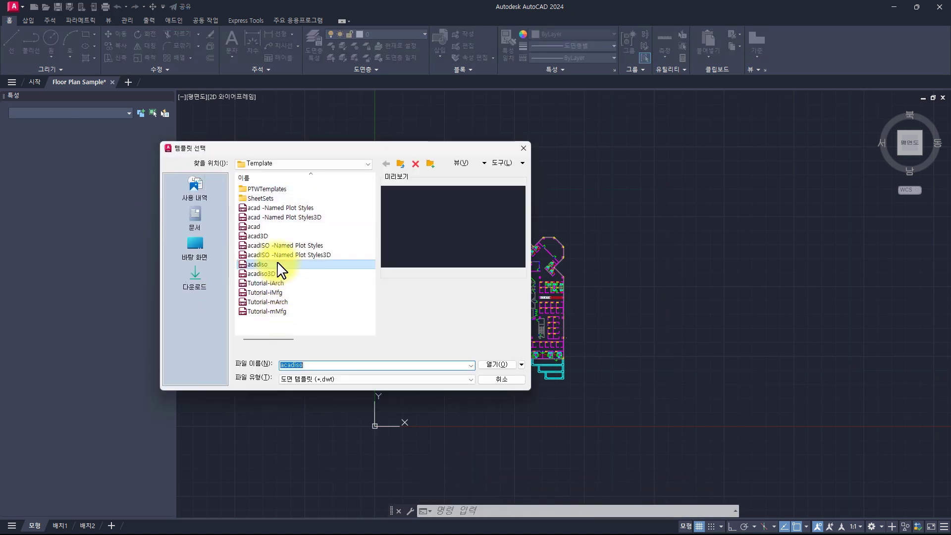
{"action": "left_click", "coordinate": [278, 263]}
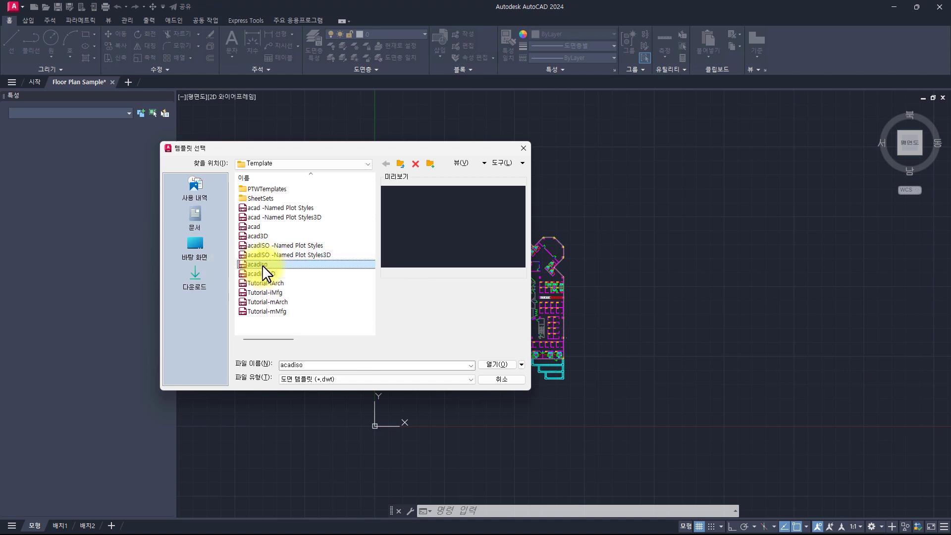
{"action": "left_click", "coordinate": [268, 227]}
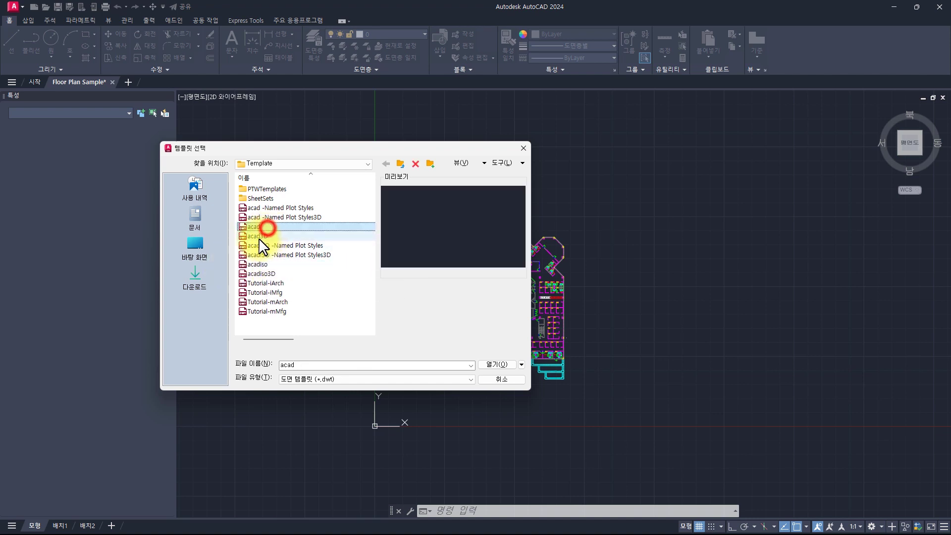
{"action": "left_click", "coordinate": [262, 265]}
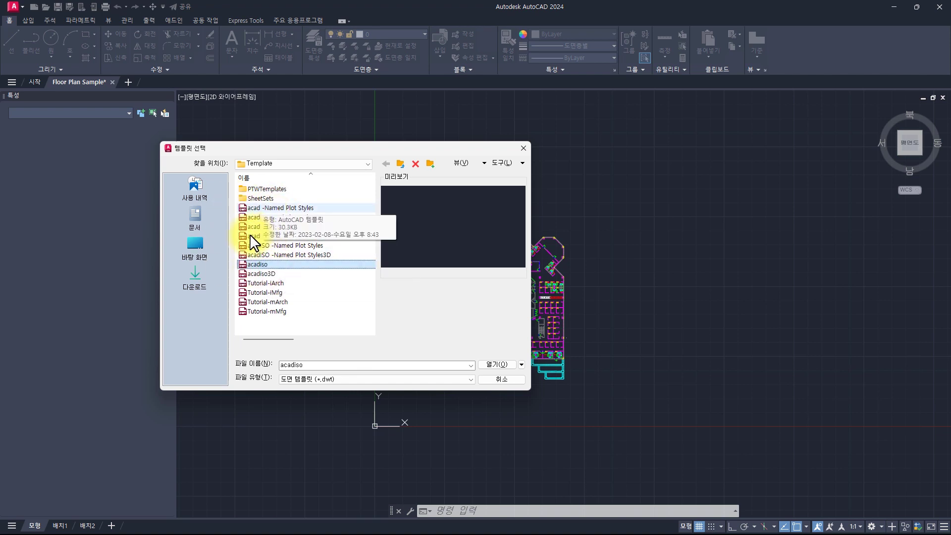
{"action": "double_click", "coordinate": [266, 264]}
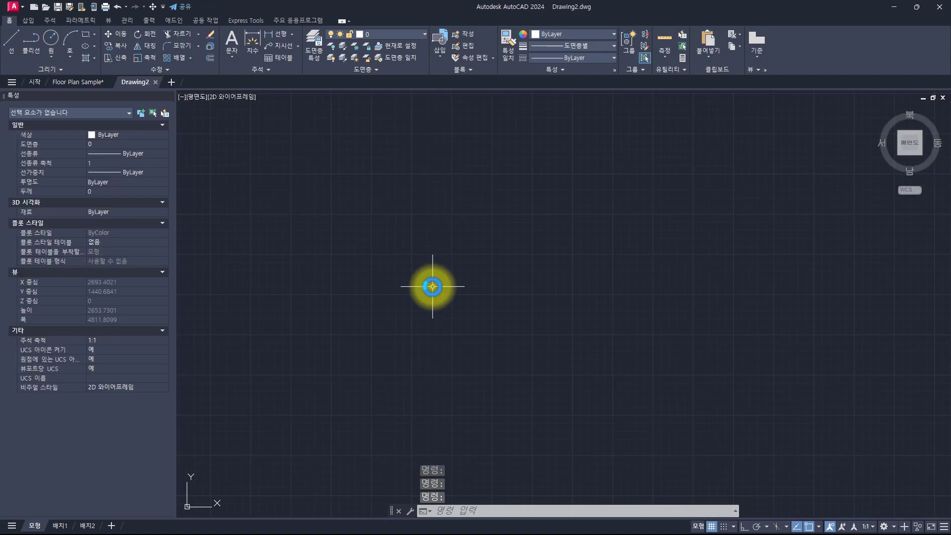
{"action": "key", "text": "Escape"}
{"action": "key", "text": "Escape"}
{"action": "key", "text": "Escape"}
Run the LIMITS command to examine its corner, ON and OFF options, consult the diagrams.net notes, and cancel the command in AutoCAD
{"action": "scroll", "coordinate": [432, 286], "scroll_direction": "down", "scroll_amount": 2}
{"action": "middle_click_drag", "start_coordinate": [432, 287], "coordinate": [450, 306]}
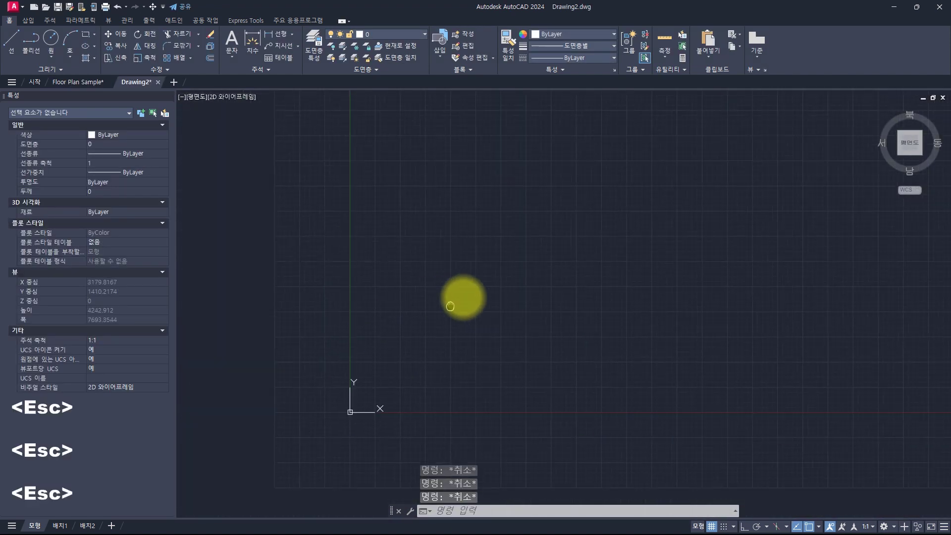
{"action": "type", "text": "limit"}
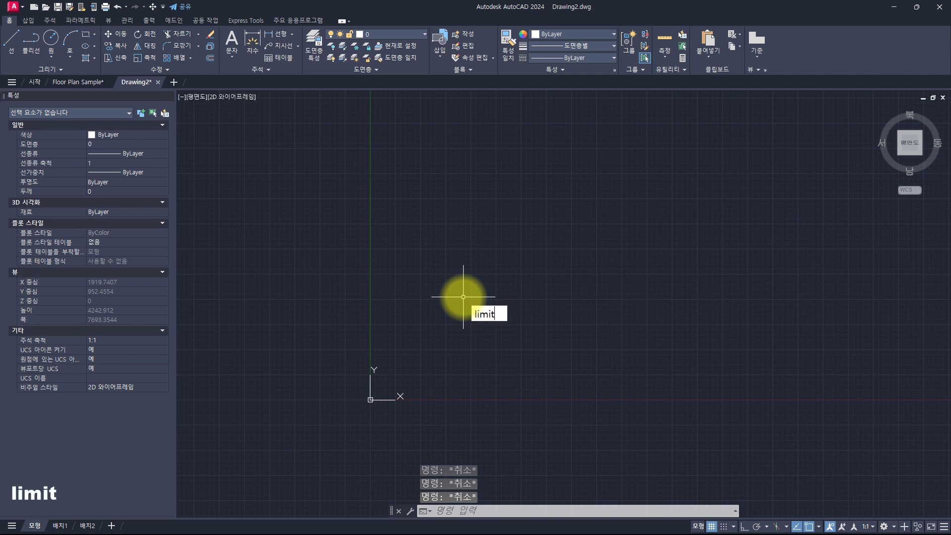
{"action": "type", "text": "s"}
{"action": "key", "text": "Return"}
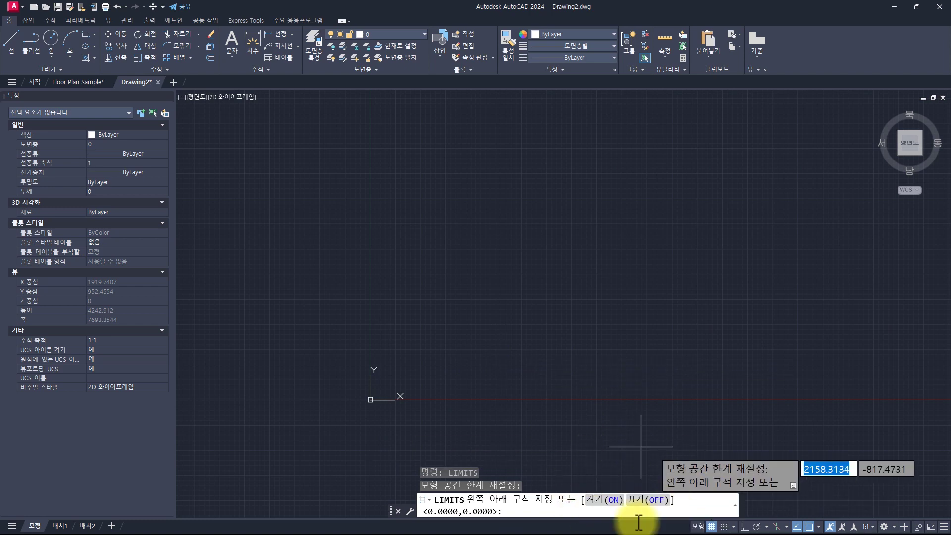
{"action": "key", "text": "alt+Tab"}
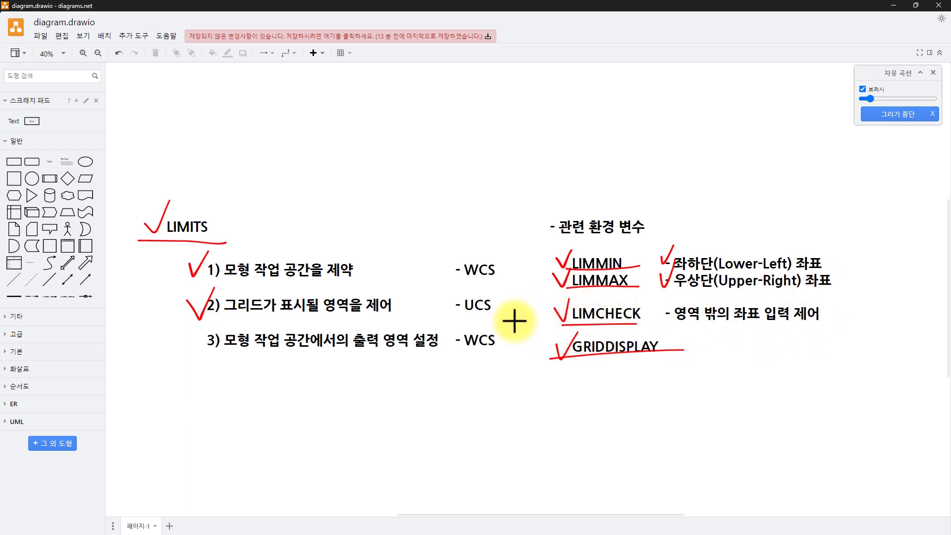
{"action": "key", "text": "alt+Tab"}
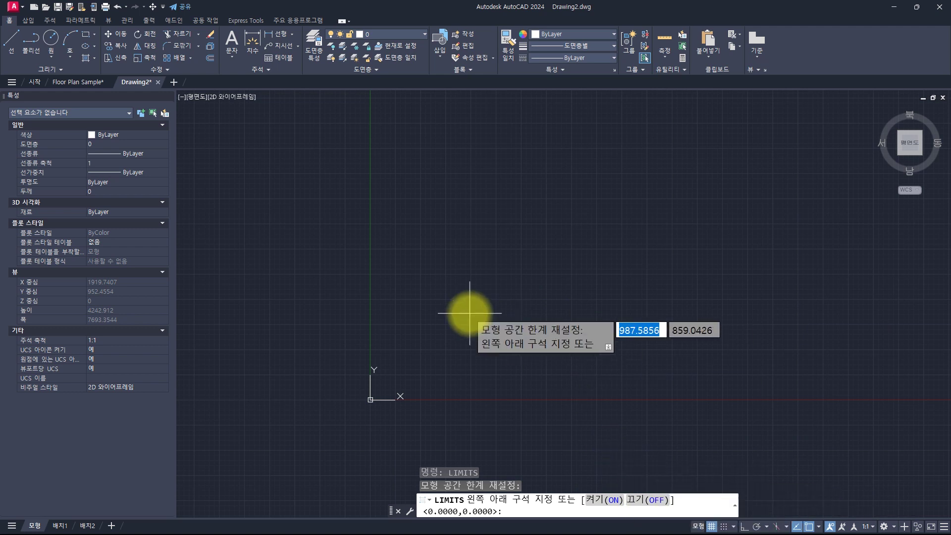
{"action": "key", "text": "Escape"}
{"action": "key", "text": "Escape"}
{"action": "key", "text": "Escape"}
{"action": "key", "text": "Escape"}
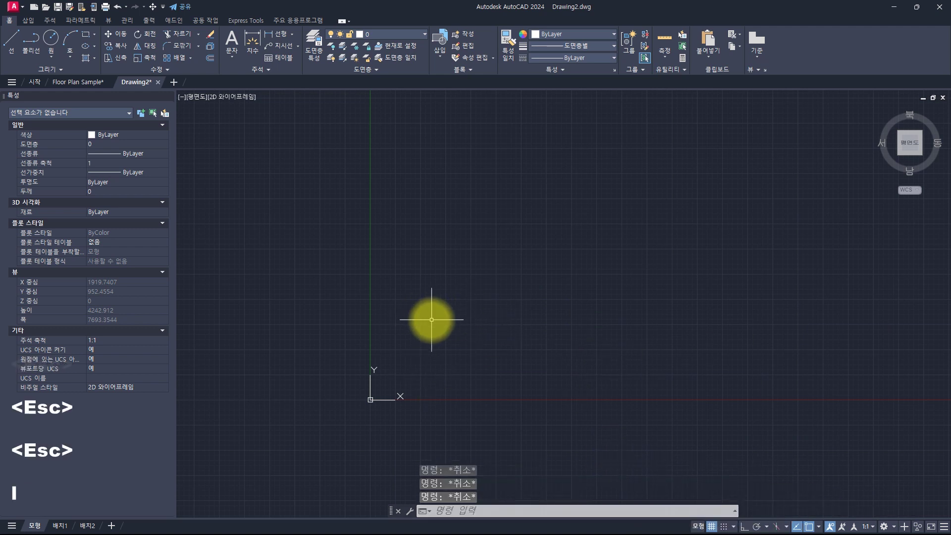
Draw three connected freehand line segments above the origin and down past the left side of the Y axis
{"action": "key", "text": "l"}
{"action": "key", "text": "space"}
{"action": "left_click", "coordinate": [761, 151]}
{"action": "left_click", "coordinate": [372, 159]}
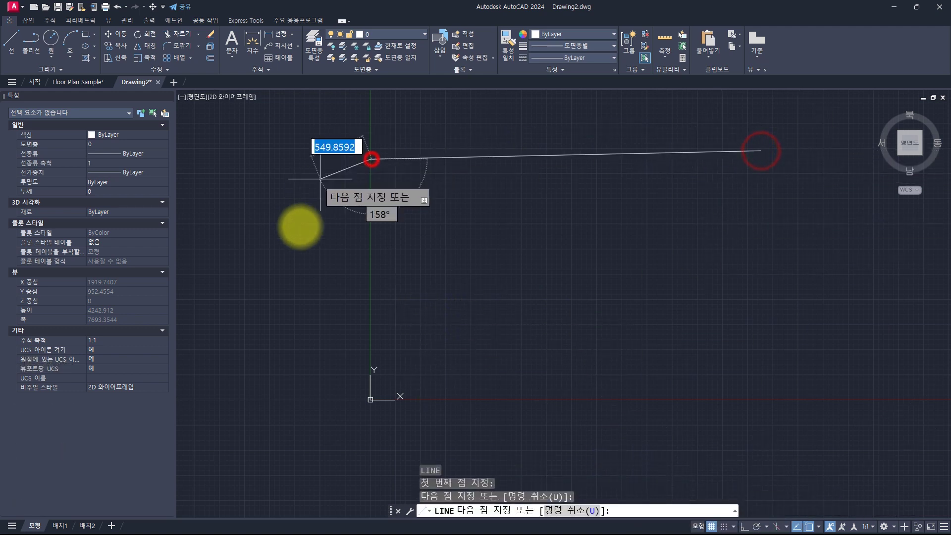
{"action": "left_click", "coordinate": [294, 241]}
{"action": "left_click", "coordinate": [243, 346]}
{"action": "key", "text": "Escape"}
{"action": "key", "text": "Escape"}
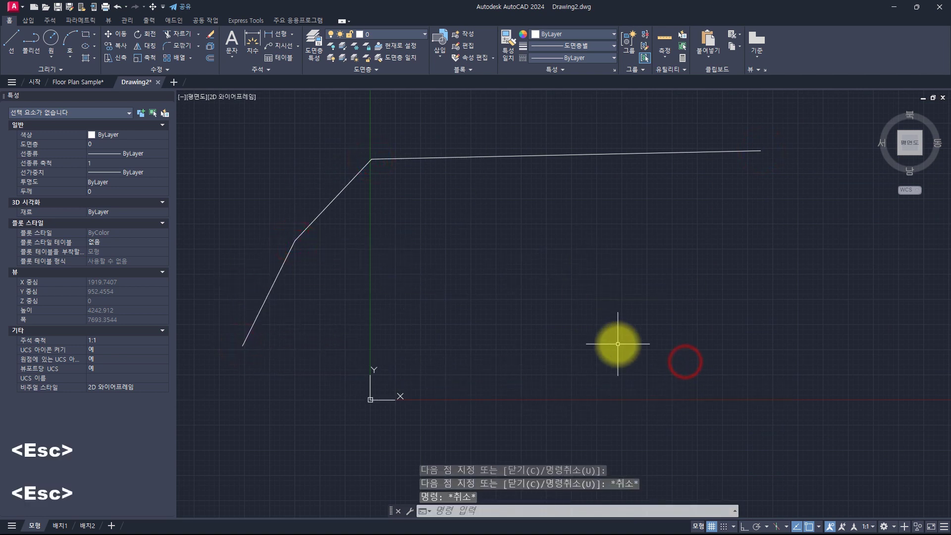
Erase all the lines in the drawing
{"action": "key", "text": "ctrl+a"}
{"action": "key", "text": "e"}
{"action": "key", "text": "space"}
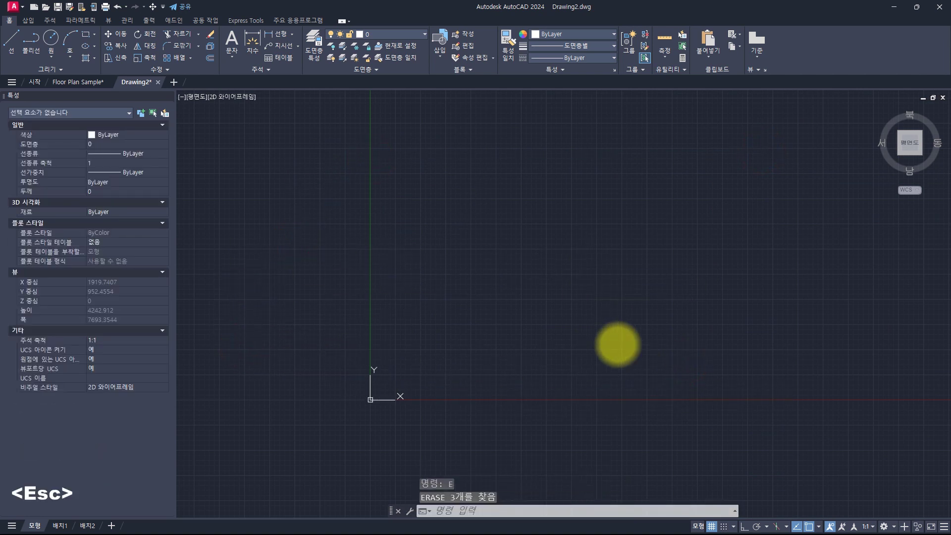
{"action": "key", "text": "Escape"}
{"action": "key", "text": "Escape"}
Turn limits checking on with the ON option of the LIMITS command
{"action": "type", "text": "lits"}
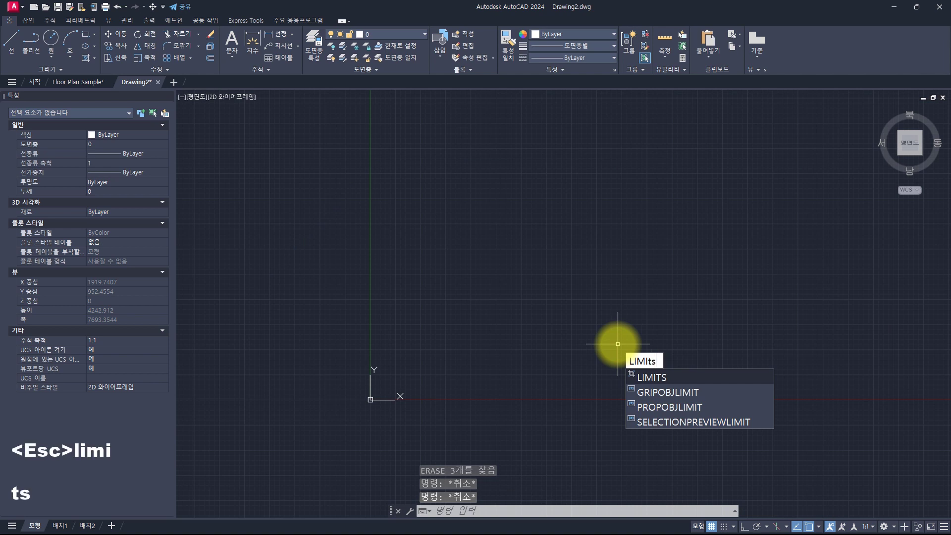
{"action": "key", "text": "Return"}
{"action": "type", "text": "on"}
{"action": "key", "text": "Return"}
{"action": "key", "text": "Escape"}
{"action": "key", "text": "Escape"}
Try to start a line at many different points outside the drawing limits
{"action": "type", "text": "l"}
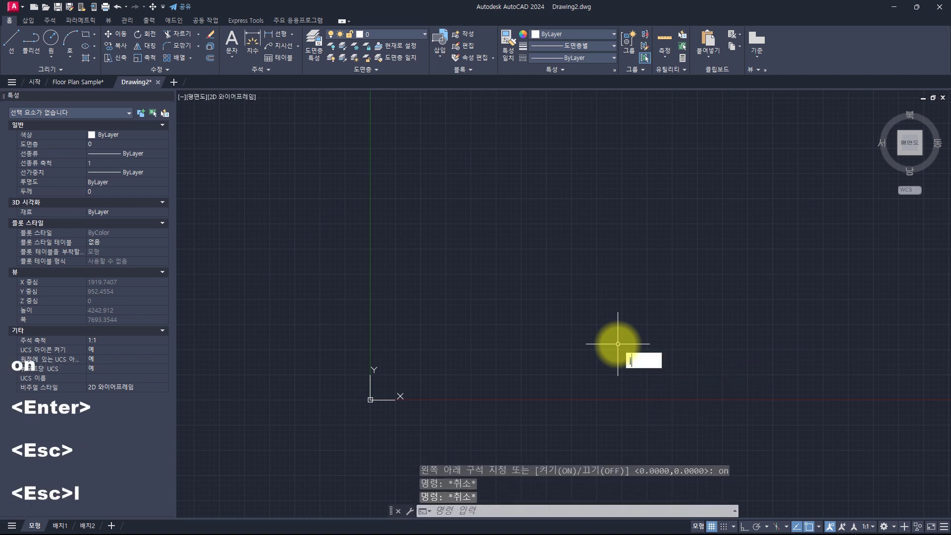
{"action": "key", "text": "space"}
{"action": "left_click", "coordinate": [784, 159]}
{"action": "left_click", "coordinate": [630, 144]}
{"action": "left_click", "coordinate": [472, 178]}
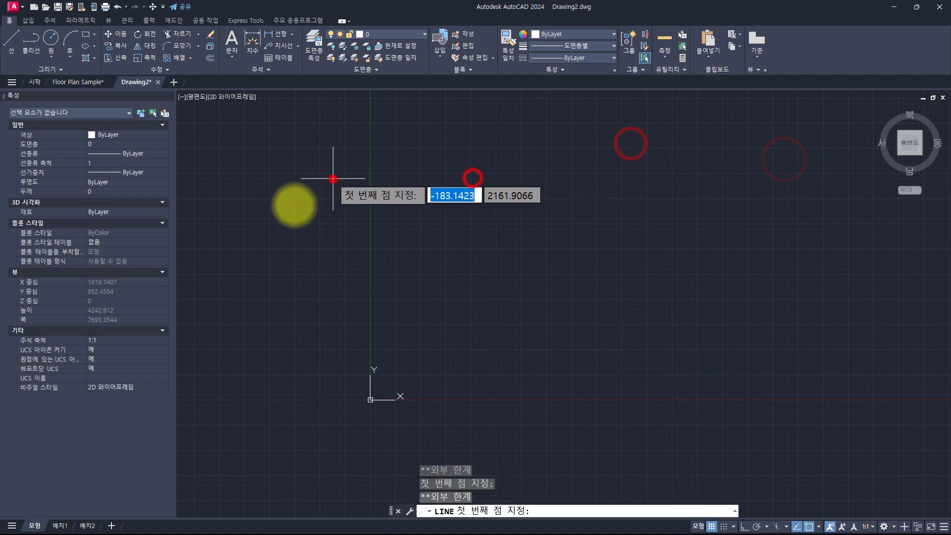
{"action": "left_click", "coordinate": [333, 179]}
{"action": "left_click", "coordinate": [242, 236]}
{"action": "left_click", "coordinate": [226, 313]}
{"action": "left_click", "coordinate": [413, 265]}
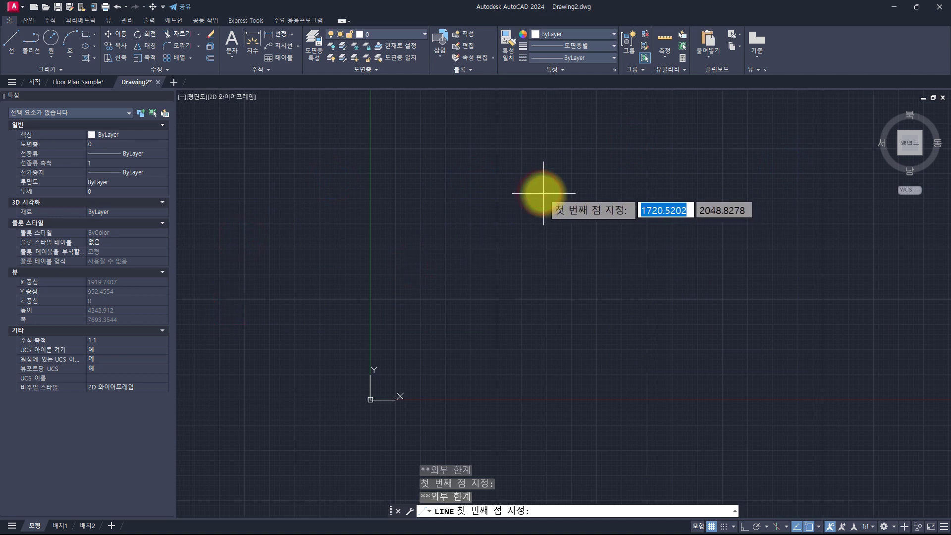
{"action": "left_click", "coordinate": [571, 188]}
{"action": "left_click", "coordinate": [675, 276]}
{"action": "left_click", "coordinate": [688, 348]}
{"action": "left_click", "coordinate": [672, 362]}
{"action": "left_click", "coordinate": [580, 224]}
{"action": "left_click", "coordinate": [471, 207]}
{"action": "left_click", "coordinate": [316, 243]}
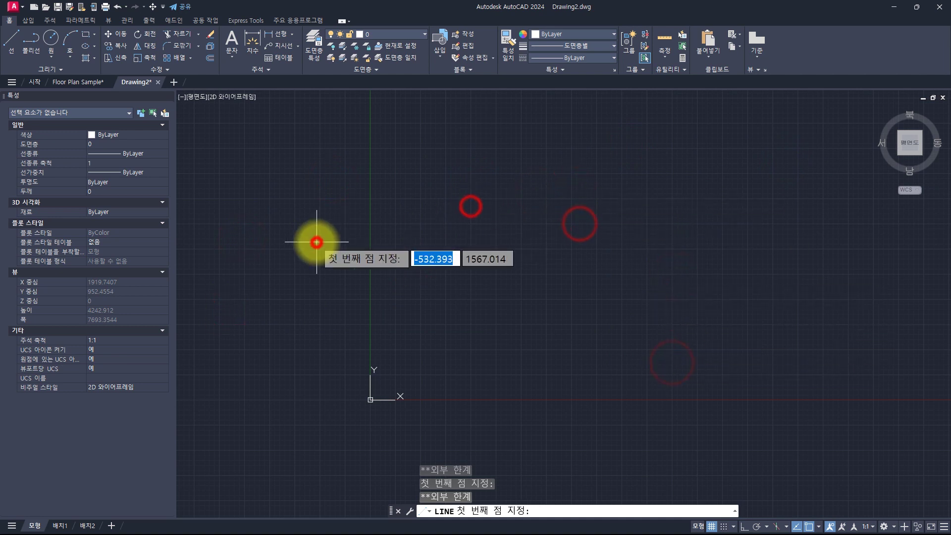
Expand the command history, highlight one of the outside-limits messages, and return to the drawing area
{"action": "key", "text": "F2"}
{"action": "left_click_drag", "start_coordinate": [489, 473], "coordinate": [386, 475]}
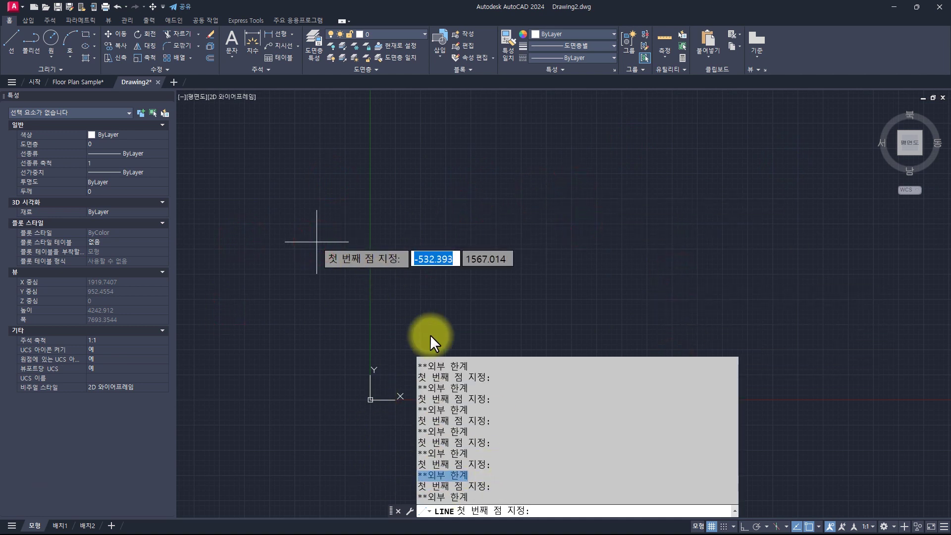
{"action": "left_click", "coordinate": [611, 246]}
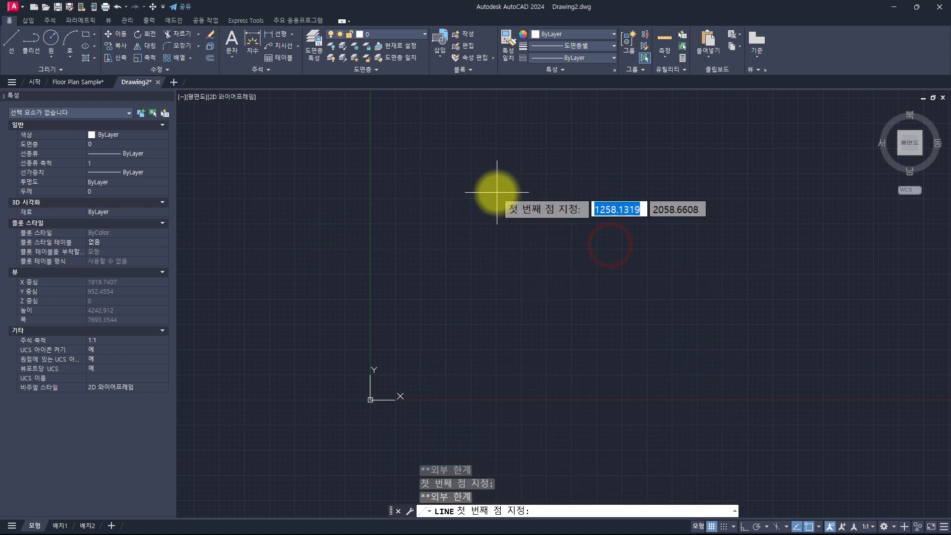
Try more line start points around the origin outside the limits, and cancel the Line command
{"action": "left_click", "coordinate": [496, 159]}
{"action": "left_click", "coordinate": [370, 164]}
{"action": "left_click", "coordinate": [323, 244]}
{"action": "left_click", "coordinate": [270, 302]}
{"action": "left_click", "coordinate": [326, 355]}
{"action": "left_click", "coordinate": [400, 218]}
{"action": "left_click", "coordinate": [503, 218]}
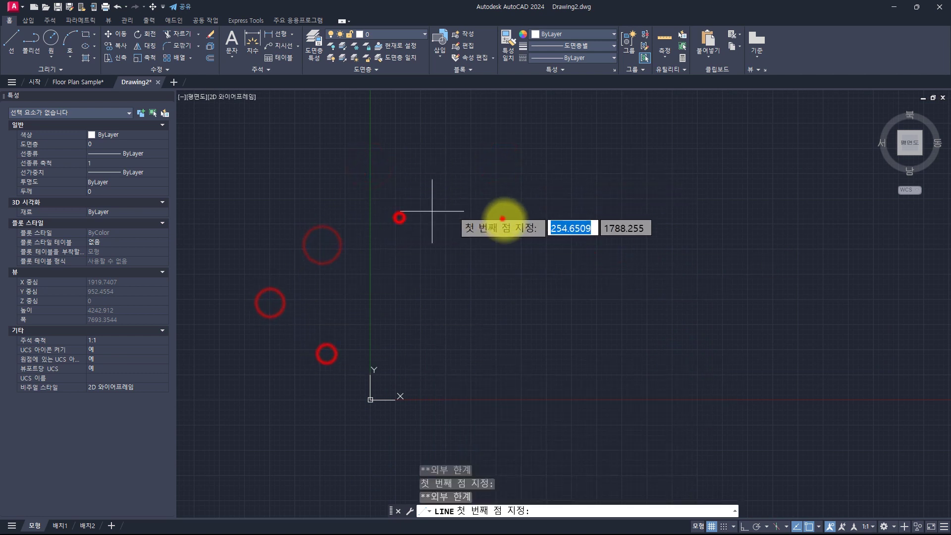
{"action": "left_click", "coordinate": [568, 326]}
{"action": "left_click", "coordinate": [616, 188]}
{"action": "key", "text": "Escape"}
{"action": "key", "text": "Escape"}
{"action": "key", "text": "Escape"}
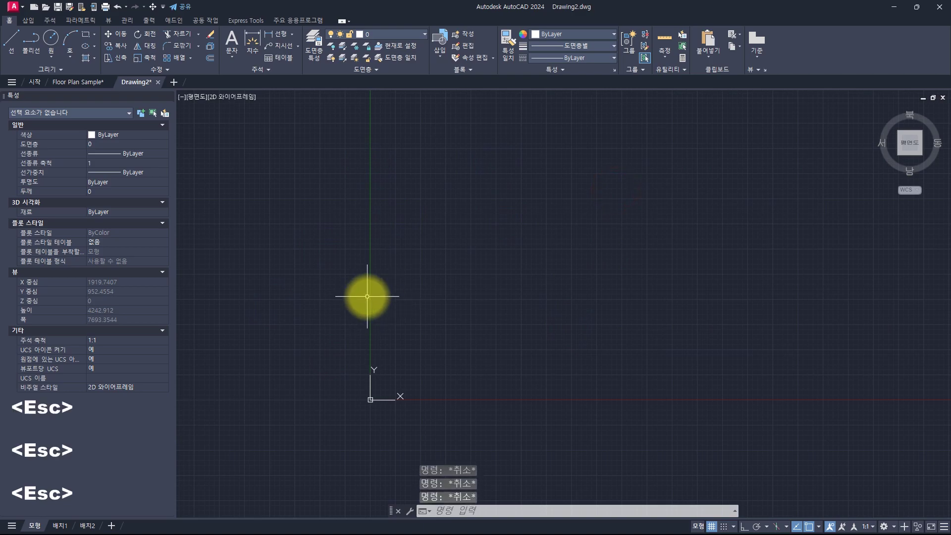
Switch to diagrams.net and underline the first LIMITS item, about constraining the model workspace, with repeated freehand strokes
{"action": "key", "text": "alt+Tab"}
{"action": "left_click_drag", "start_coordinate": [229, 286], "coordinate": [368, 283]}
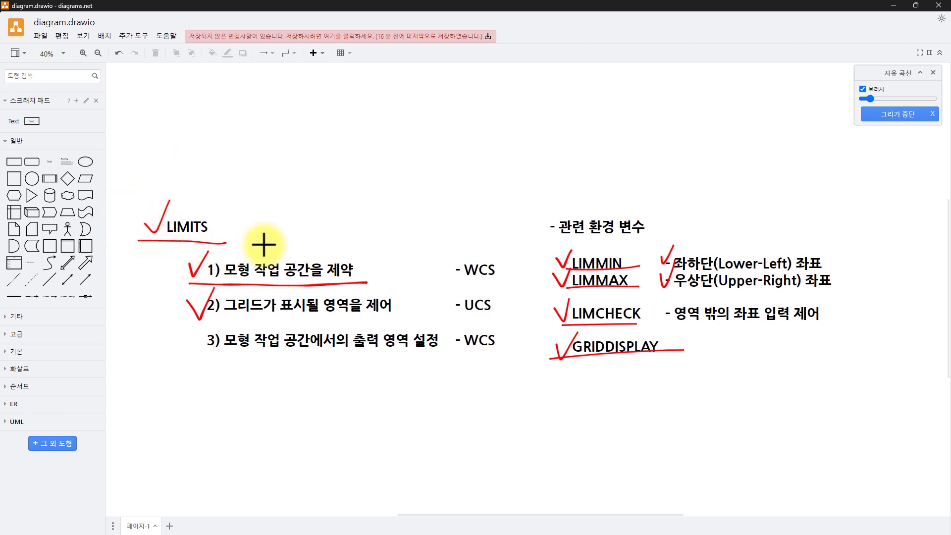
{"action": "key", "text": "ctrl+z"}
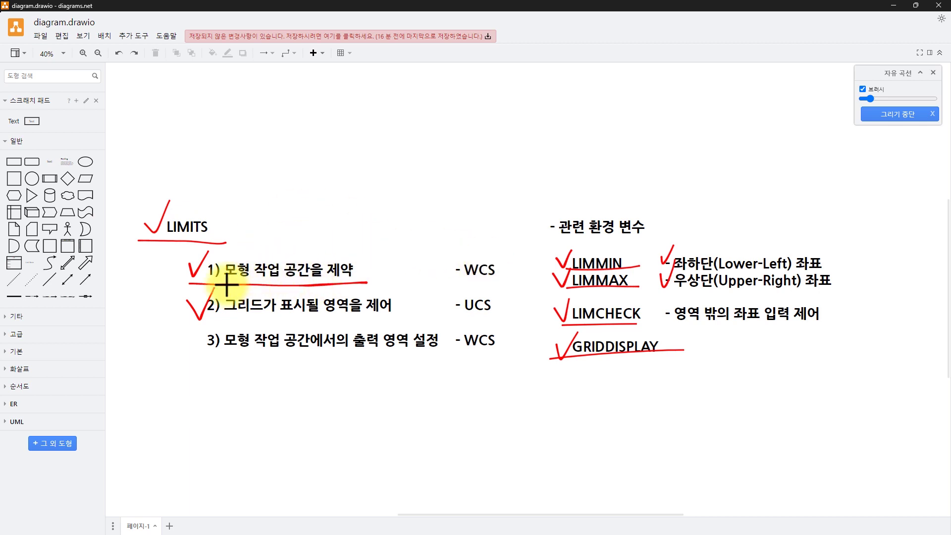
{"action": "mouse_move", "coordinate": [221, 285]}
{"action": "left_mouse_down"}
{"action": "mouse_move", "coordinate": [316, 284]}
{"action": "mouse_move", "coordinate": [180, 285]}
{"action": "mouse_move", "coordinate": [367, 284]}
{"action": "left_mouse_up"}
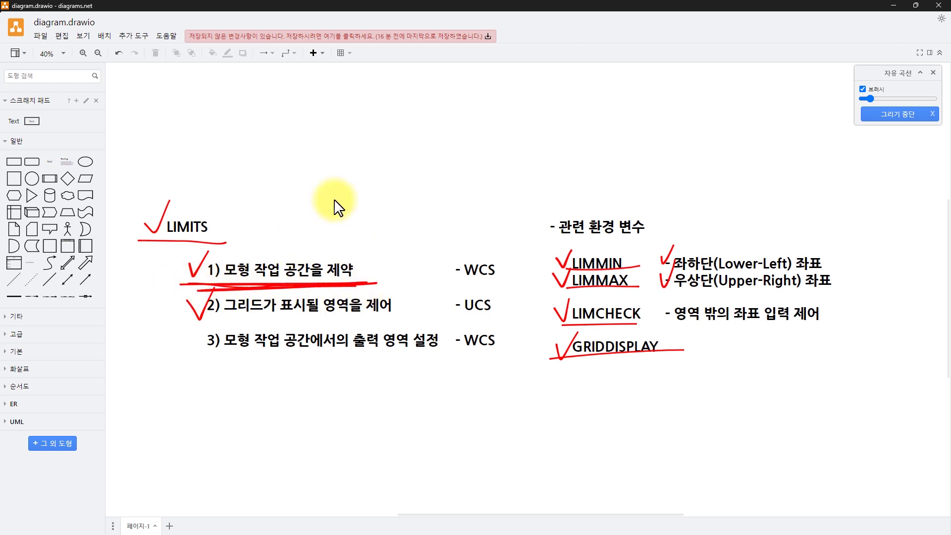
Switch to AutoCAD, run LIMITS accepting the default lower-left corner to examine the default upper-right corner, and cancel the command
{"action": "key", "text": "alt+Tab"}
{"action": "type", "text": "lim"}
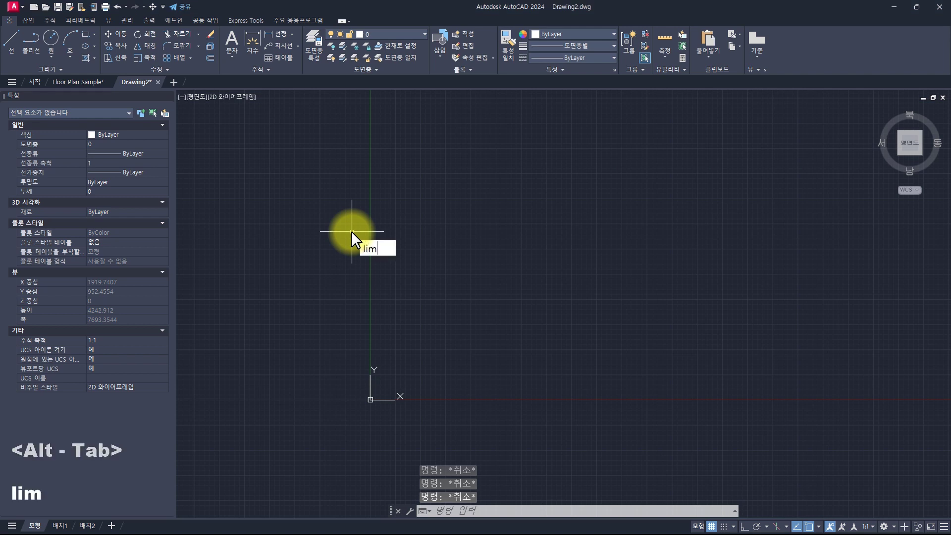
{"action": "type", "text": "its"}
{"action": "key", "text": "Return"}
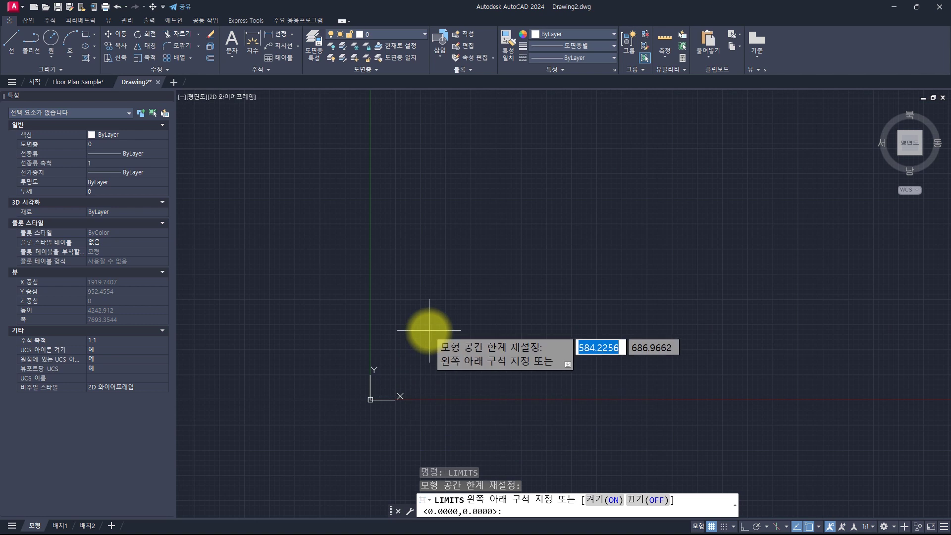
{"action": "key", "text": "space"}
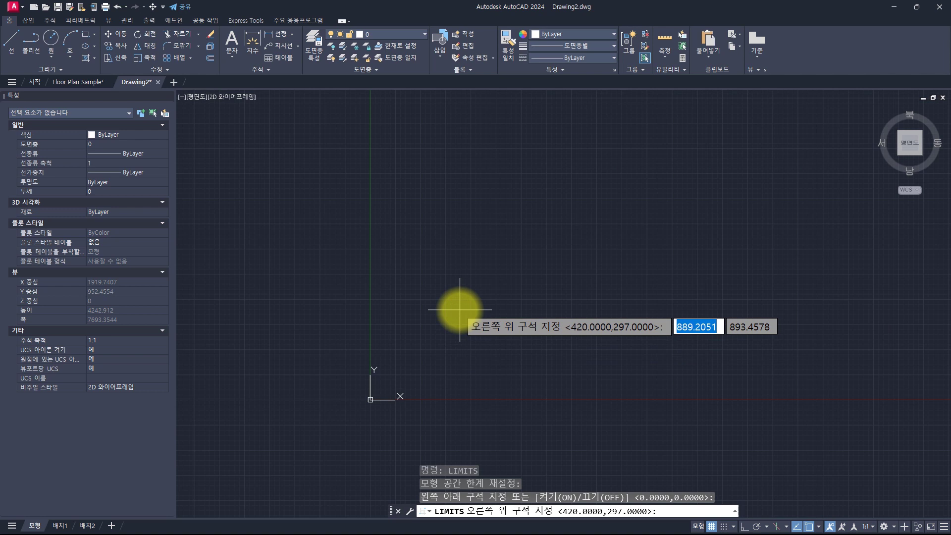
{"action": "key", "text": "Escape"}
{"action": "key", "text": "Escape"}
{"action": "key", "text": "Escape"}
{"action": "key", "text": "Escape"}
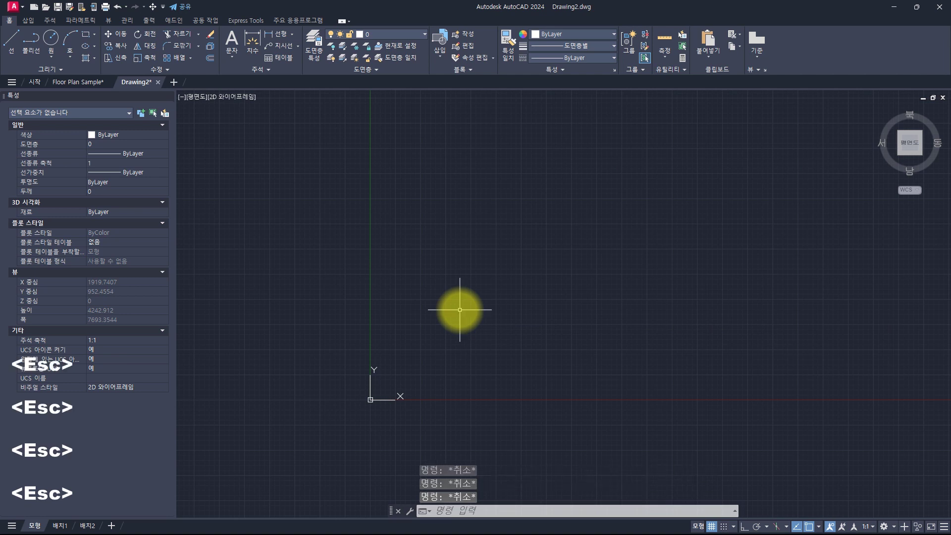
Draw a 420 by 297 rectangle with its first corner at 0,0 to mark the default limits area
{"action": "type", "text": "rec"}
{"action": "key", "text": "space"}
{"action": "type", "text": "0,"}
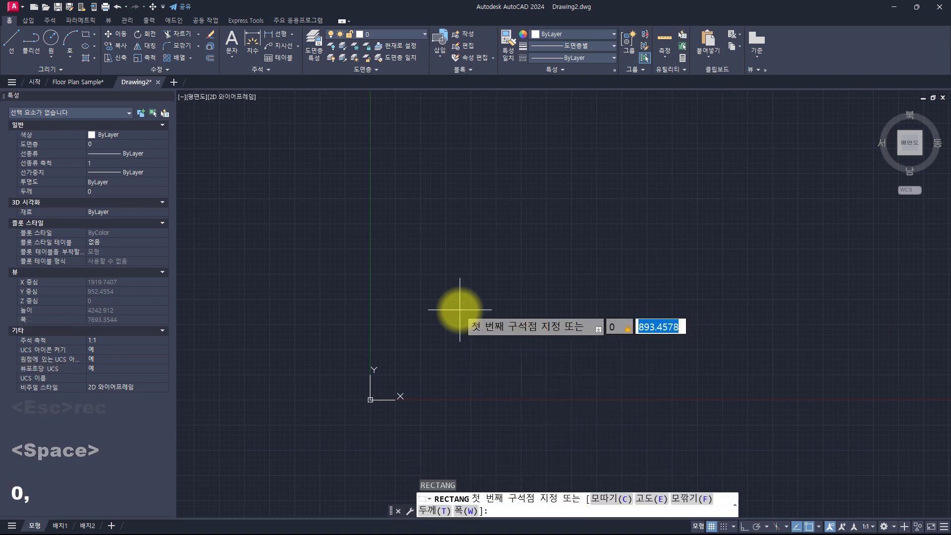
{"action": "type", "text": "0"}
{"action": "key", "text": "Return"}
{"action": "type", "text": "420"}
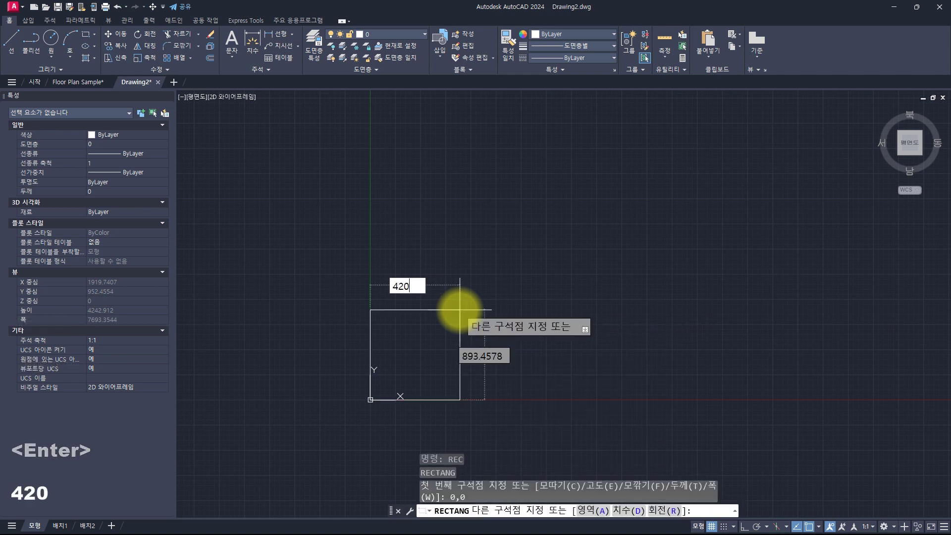
{"action": "type", "text": ","}
{"action": "type", "text": "297"}
{"action": "key", "text": "Return"}
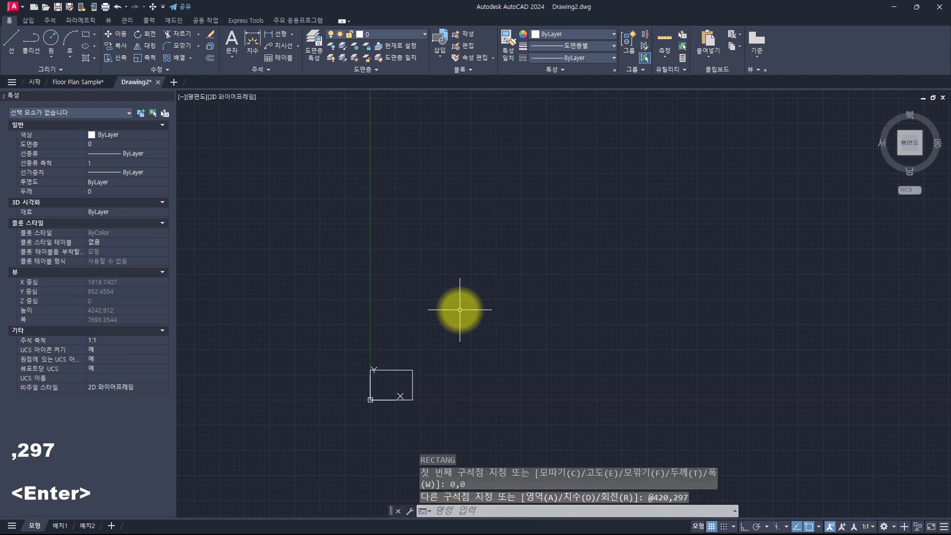
{"action": "scroll", "coordinate": [387, 409], "scroll_direction": "up", "scroll_amount": 6}
{"action": "key", "text": "Escape"}
{"action": "key", "text": "Escape"}
{"action": "key", "text": "Escape"}
{"action": "key", "text": "Escape"}
{"action": "key", "text": "Escape"}
{"action": "key", "text": "Escape"}
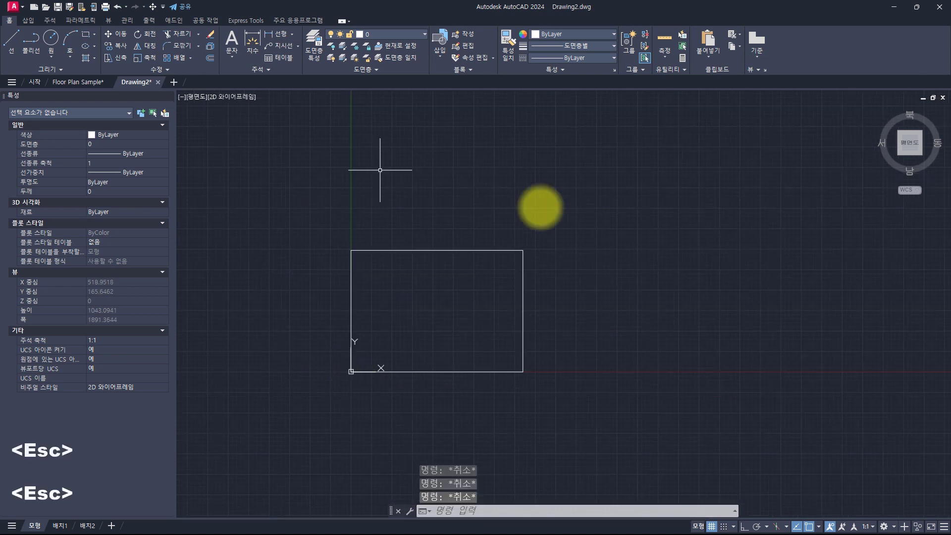
{"action": "middle_click_drag", "start_coordinate": [408, 287], "coordinate": [441, 298]}
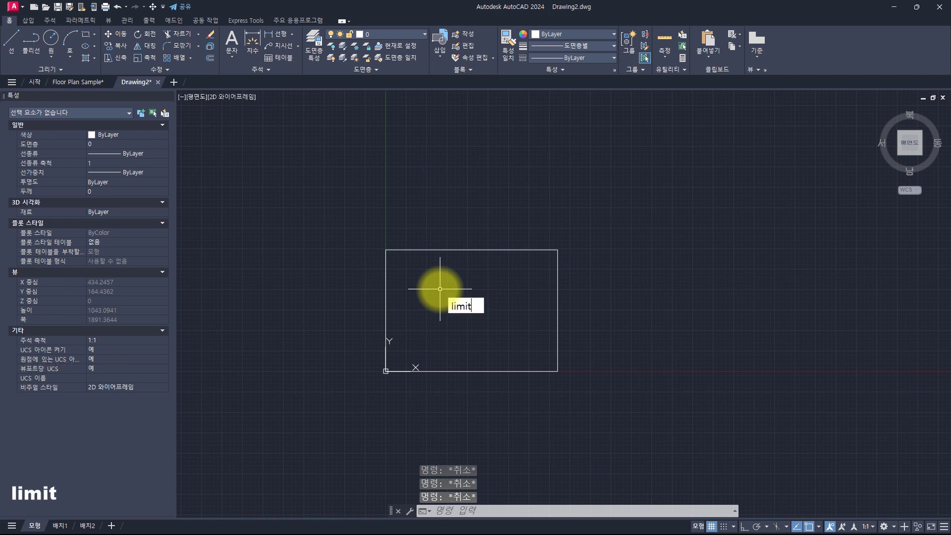
Turn on limits checking with the LIMITS command's ON option, and leave no command active
{"action": "type", "text": "s"}
{"action": "key", "text": "Return"}
{"action": "type", "text": "on"}
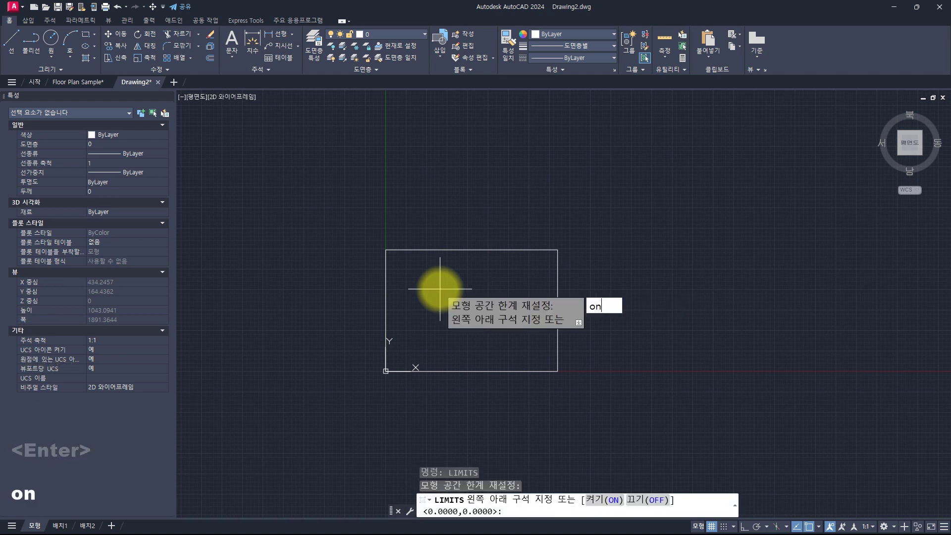
{"action": "key", "text": "Return"}
{"action": "key", "text": "Escape"}
{"action": "key", "text": "Escape"}
{"action": "key", "text": "Escape"}
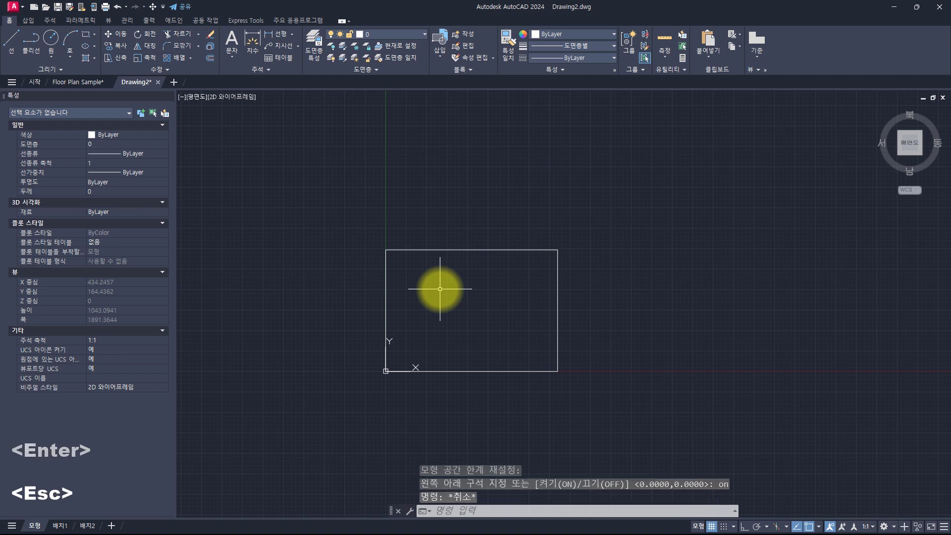
Start the Line command and try start points outside the 420 by 297 rectangle on all sides
{"action": "type", "text": "l"}
{"action": "key", "text": "space"}
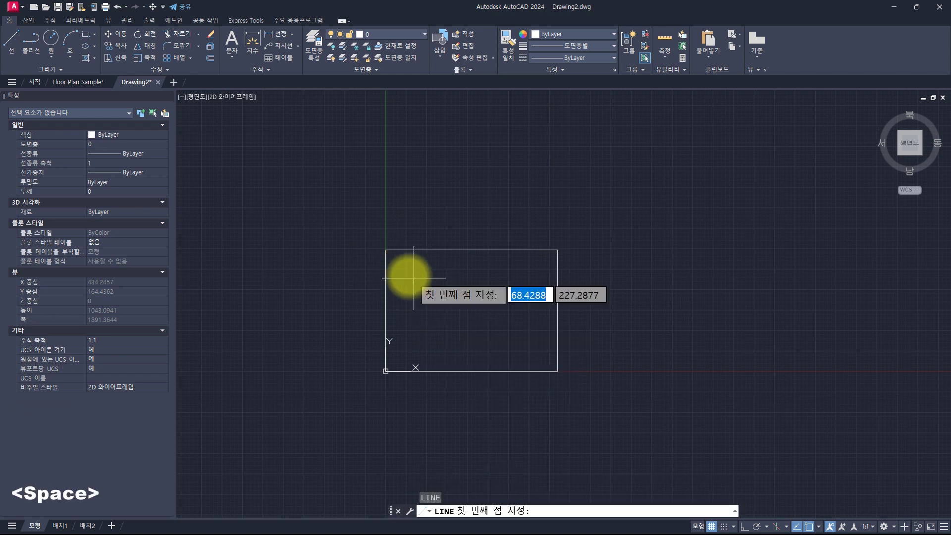
{"action": "left_click", "coordinate": [255, 252]}
{"action": "left_click", "coordinate": [315, 196]}
{"action": "left_click", "coordinate": [408, 182]}
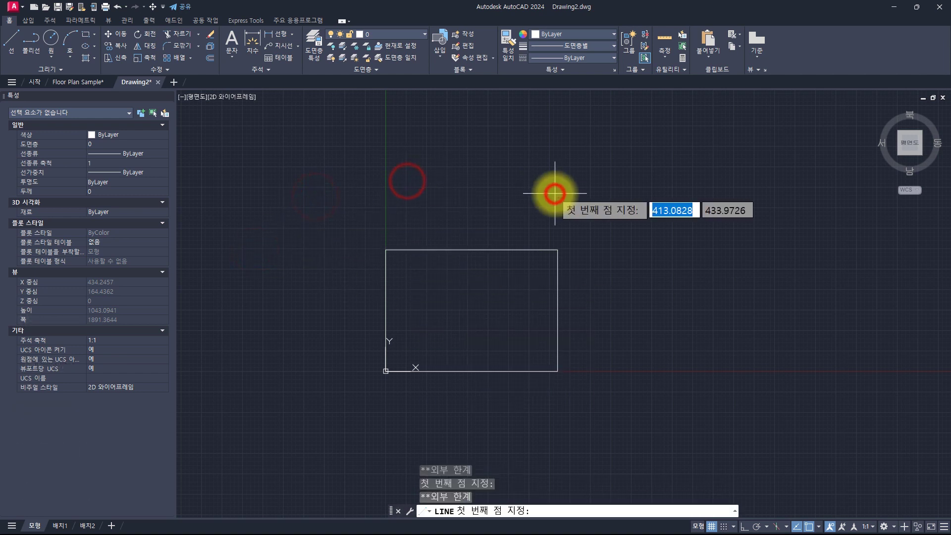
{"action": "left_click", "coordinate": [593, 219]}
{"action": "left_click", "coordinate": [532, 168]}
{"action": "left_click", "coordinate": [466, 156]}
{"action": "left_click", "coordinate": [389, 167]}
{"action": "left_click", "coordinate": [318, 236]}
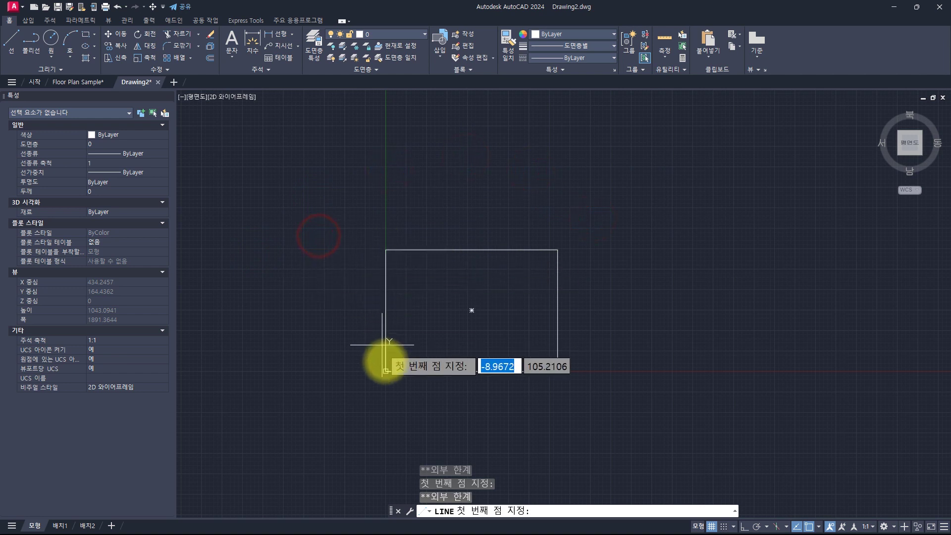
{"action": "left_click", "coordinate": [334, 131]}
{"action": "left_click", "coordinate": [257, 213]}
{"action": "left_click", "coordinate": [250, 366]}
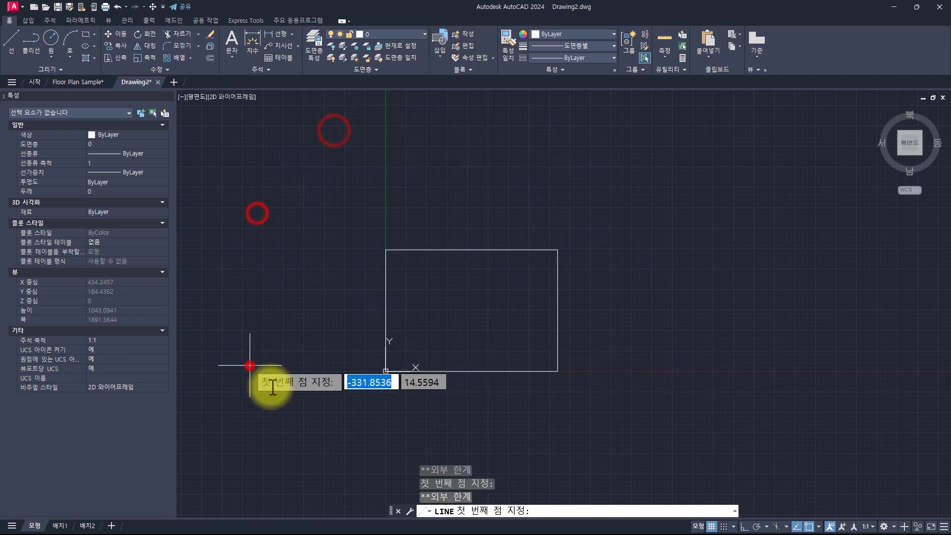
{"action": "left_click", "coordinate": [393, 404]}
{"action": "left_click", "coordinate": [534, 405]}
{"action": "left_click", "coordinate": [598, 330]}
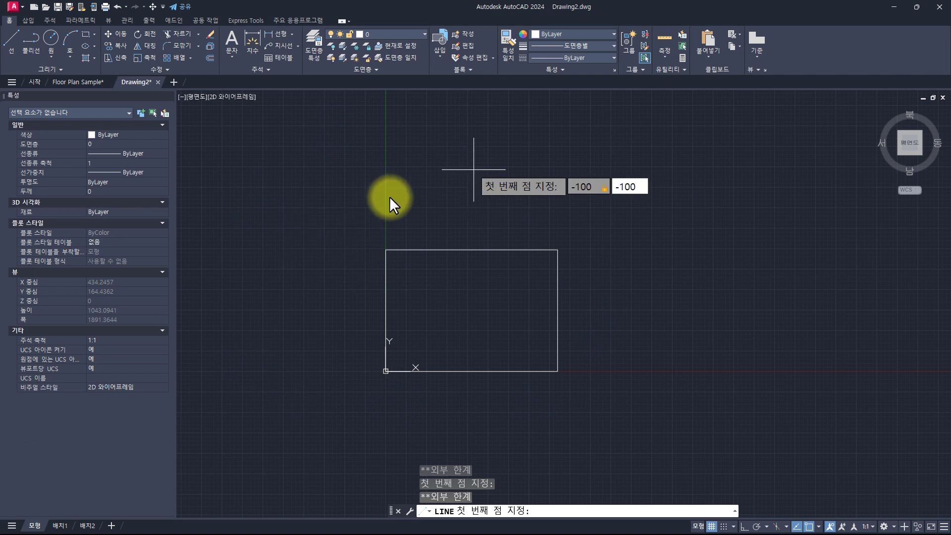
Try -100,-100 as the line's start point, review the command history, and cancel the Line command
{"action": "key", "text": "Return"}
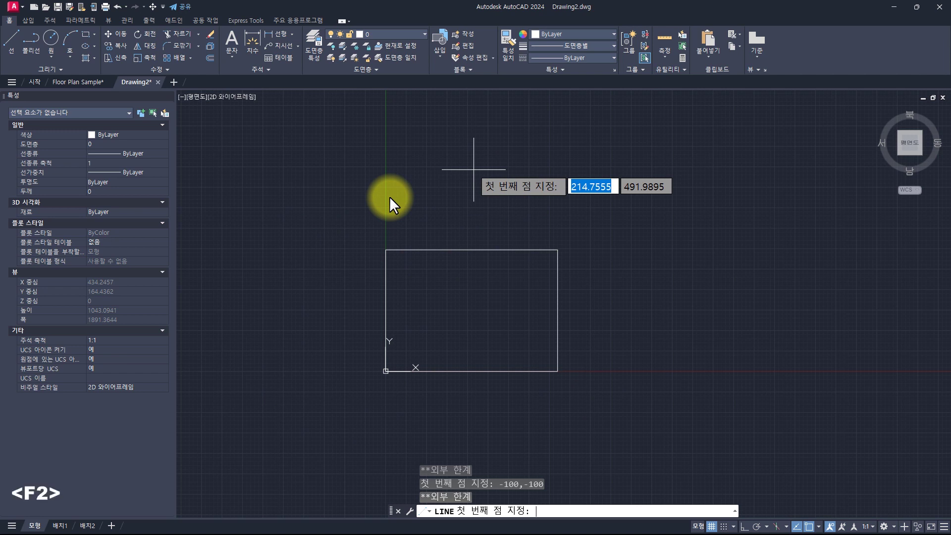
{"action": "key", "text": "F2"}
{"action": "left_click_drag", "start_coordinate": [536, 496], "coordinate": [500, 497]}
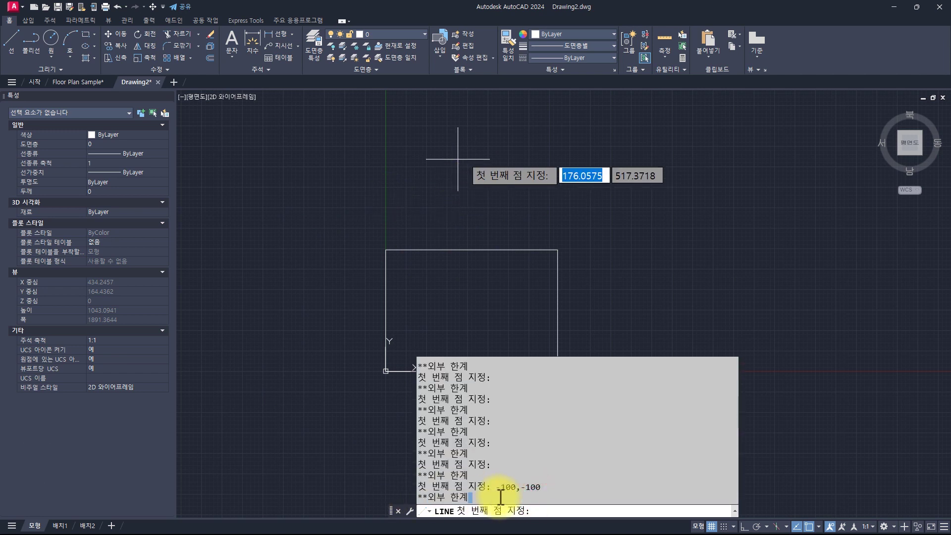
{"action": "key", "text": "Escape"}
Start the Circle command and try centre points outside the rectangle on all sides
{"action": "left_click", "coordinate": [436, 151]}
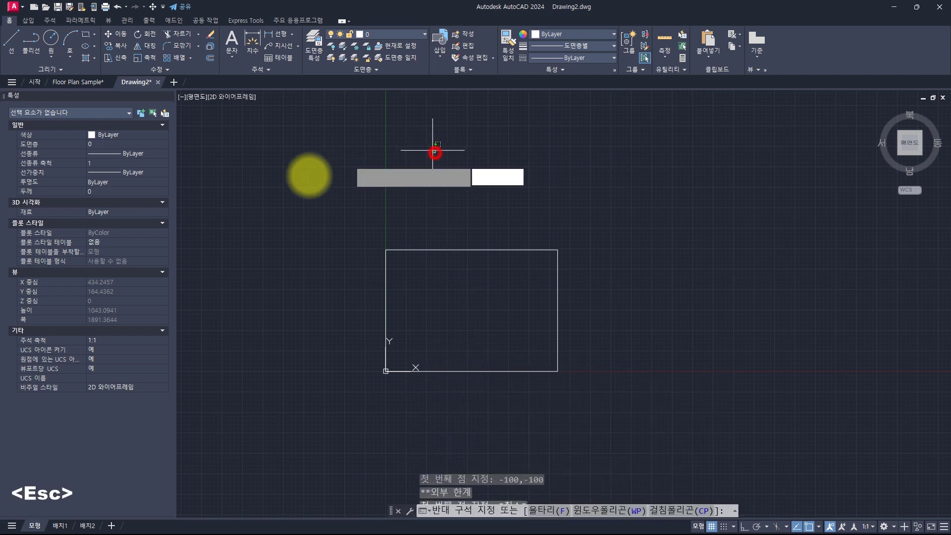
{"action": "type", "text": "c"}
{"action": "key", "text": "space"}
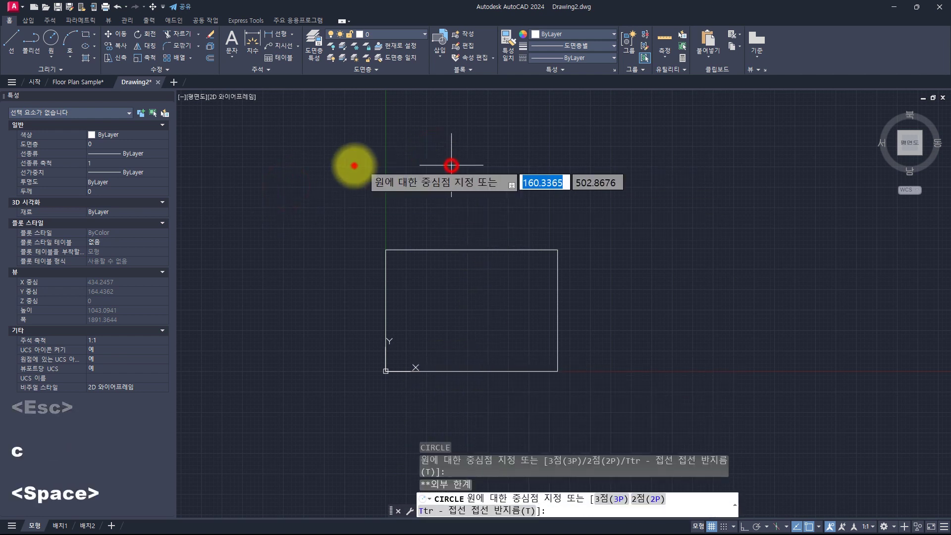
{"action": "left_click", "coordinate": [278, 261]}
{"action": "left_click", "coordinate": [255, 351]}
{"action": "left_click", "coordinate": [611, 281]}
{"action": "left_click", "coordinate": [484, 157]}
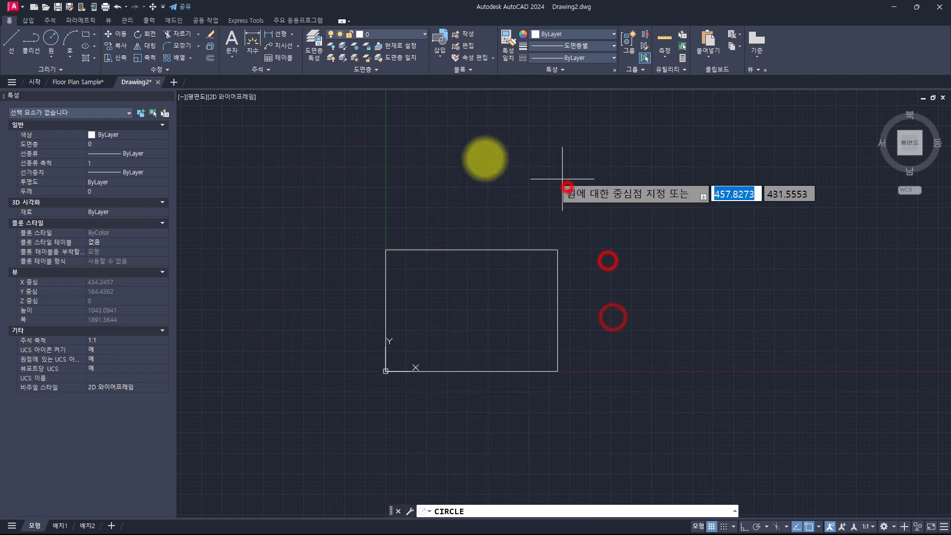
{"action": "left_click", "coordinate": [290, 196]}
{"action": "left_click", "coordinate": [276, 251]}
{"action": "left_click", "coordinate": [278, 303]}
{"action": "left_click", "coordinate": [282, 344]}
{"action": "left_click", "coordinate": [307, 382]}
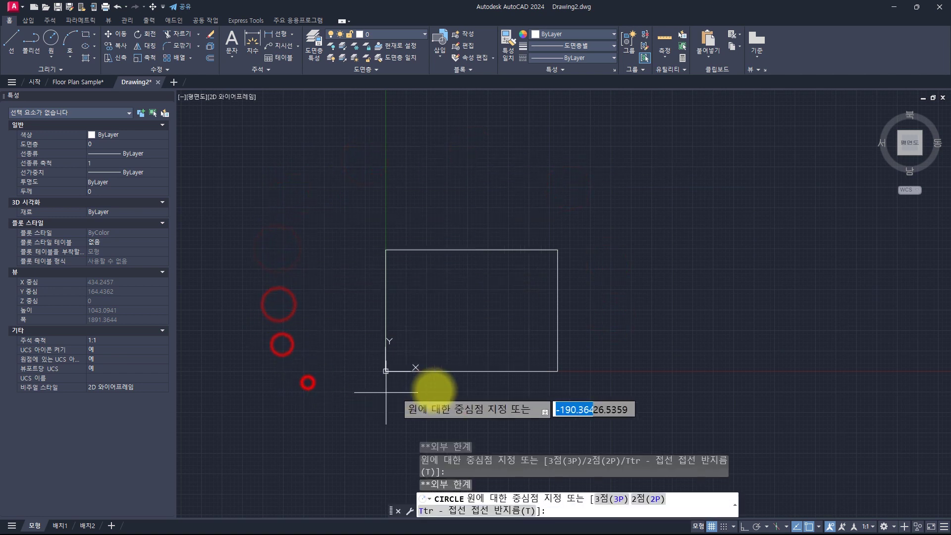
{"action": "left_click", "coordinate": [434, 391]}
{"action": "left_click", "coordinate": [569, 399]}
{"action": "left_click", "coordinate": [599, 357]}
{"action": "left_click", "coordinate": [600, 271]}
{"action": "left_click", "coordinate": [382, 177]}
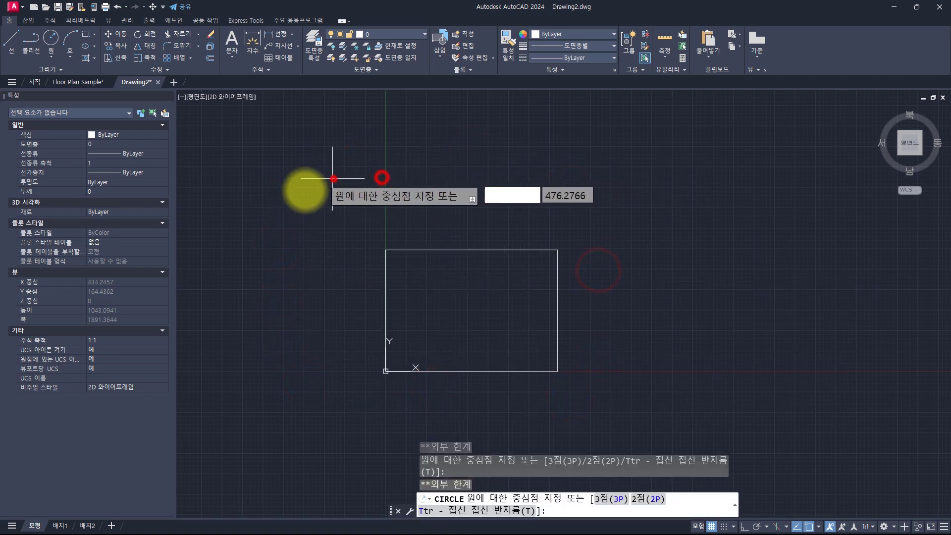
{"action": "left_click", "coordinate": [334, 180]}
{"action": "left_click", "coordinate": [281, 212]}
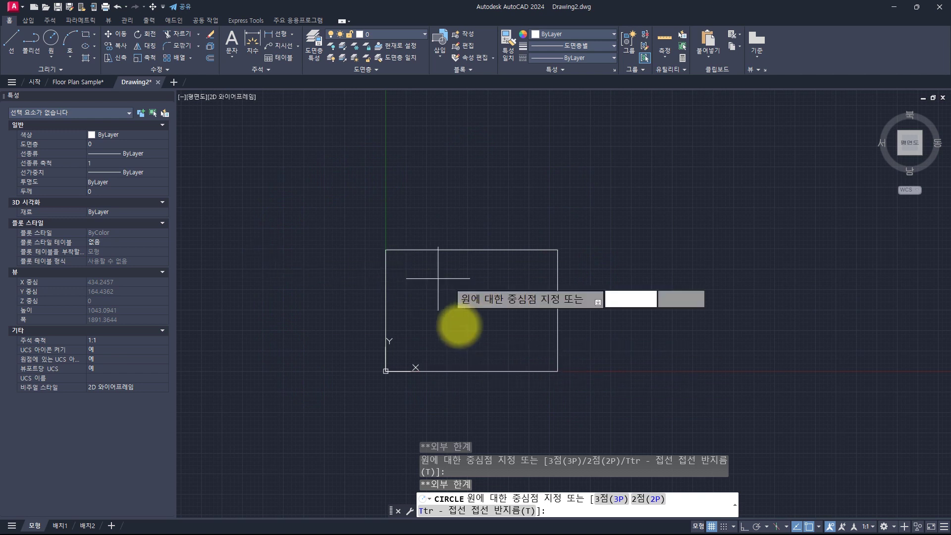
Draw a circle centred inside the rectangle with a radius reaching beyond the limits, and review the command history
{"action": "left_click", "coordinate": [452, 307]}
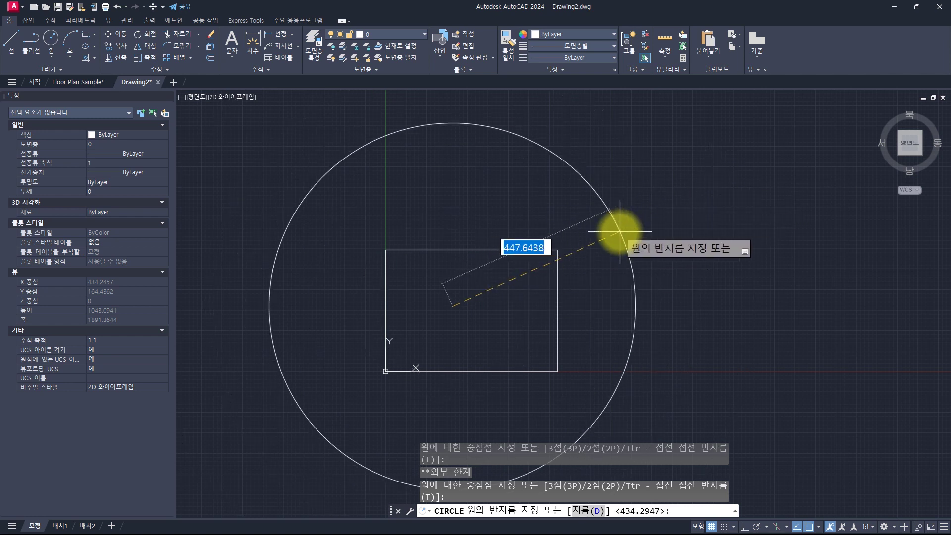
{"action": "left_click", "coordinate": [636, 225]}
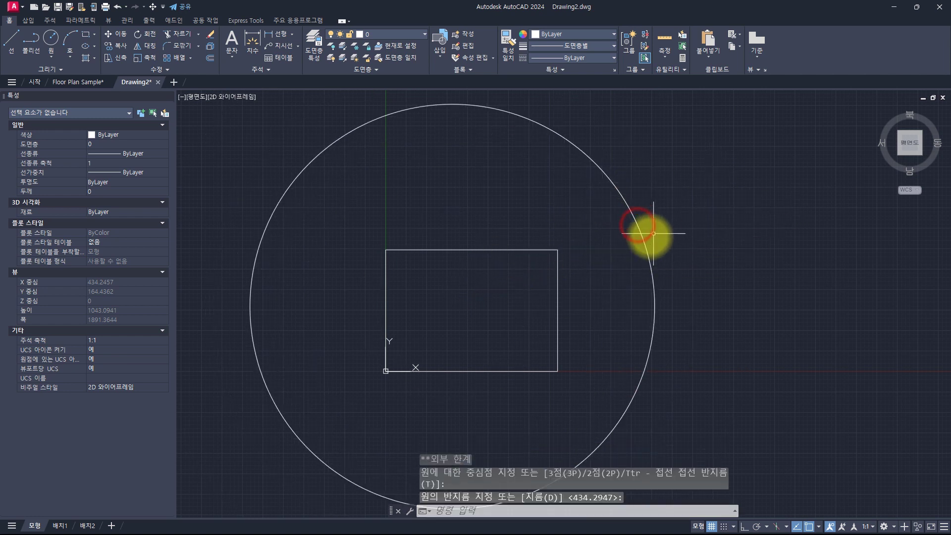
{"action": "key", "text": "F2"}
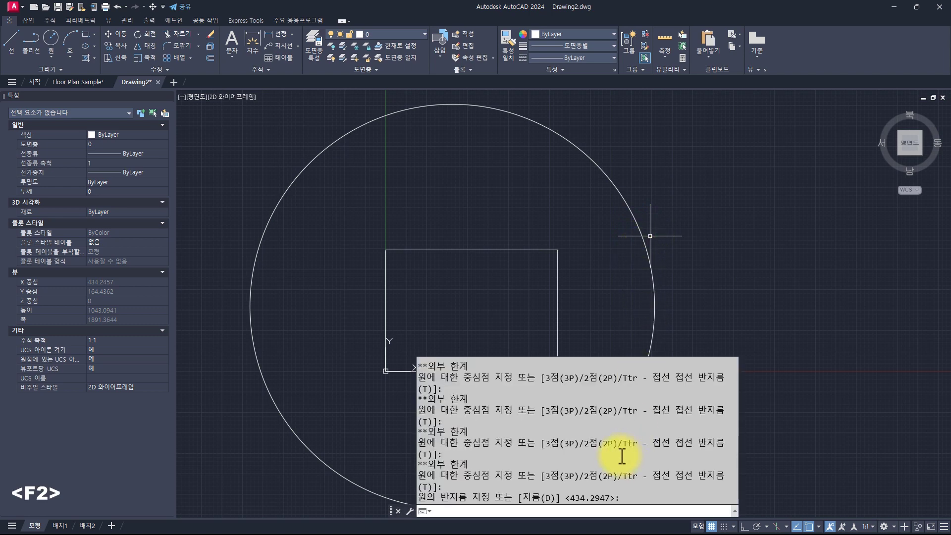
{"action": "left_click", "coordinate": [510, 469]}
{"action": "left_click", "coordinate": [556, 475]}
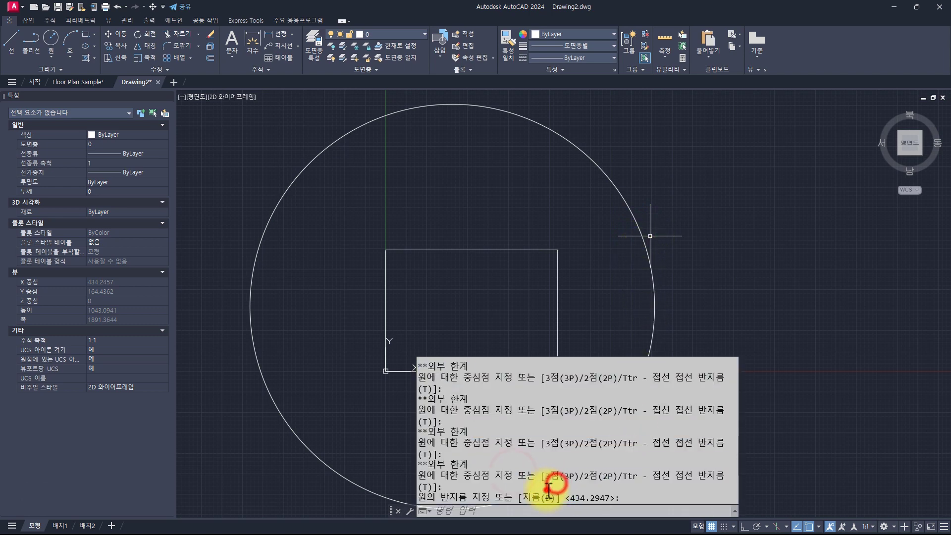
{"action": "double_click", "coordinate": [576, 496]}
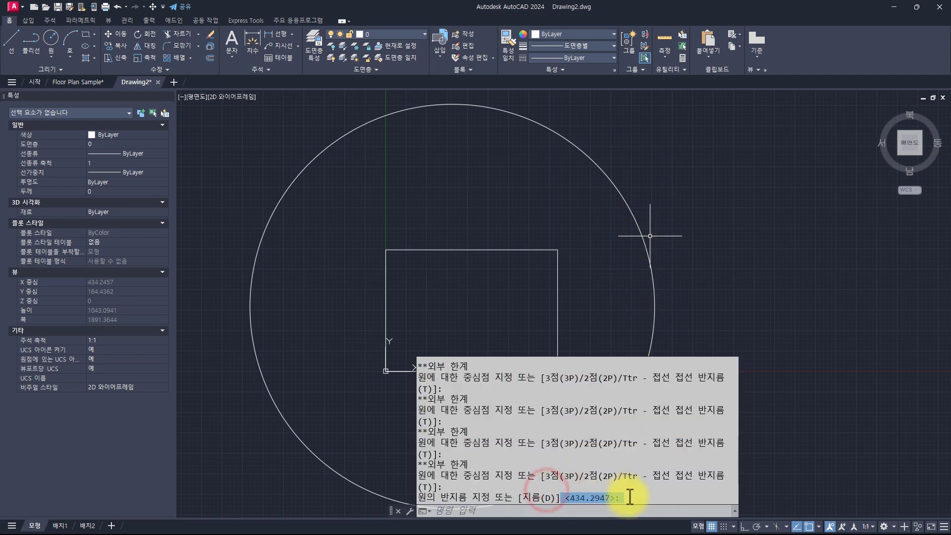
{"action": "left_click", "coordinate": [513, 280]}
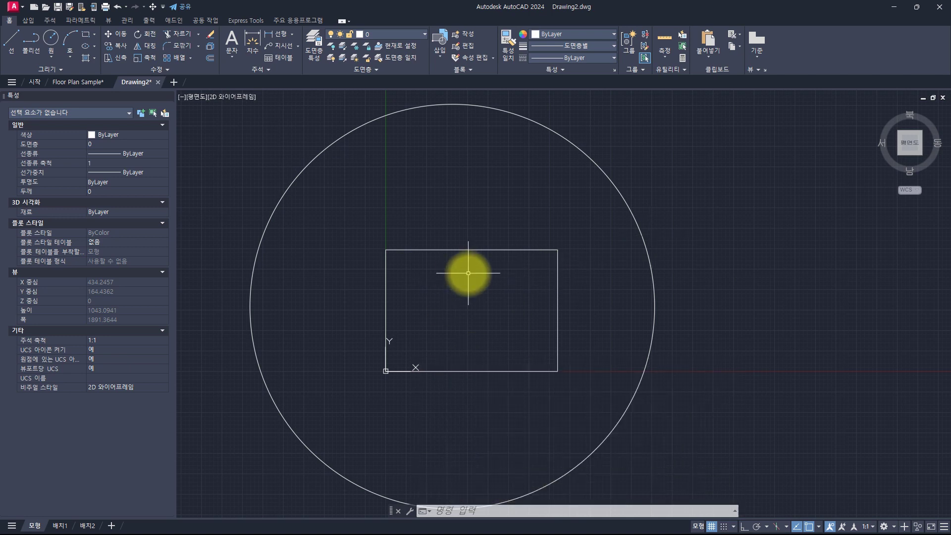
Switch to diagrams.net to review the LIMITS note about constraining the model workspace, and return to AutoCAD
{"action": "key", "text": "alt+Tab"}
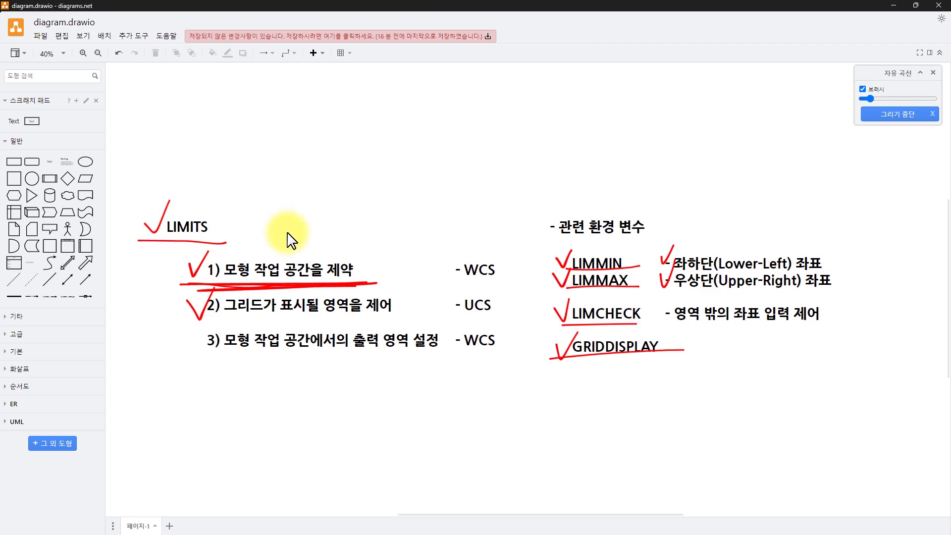
{"action": "key", "text": "alt+Tab"}
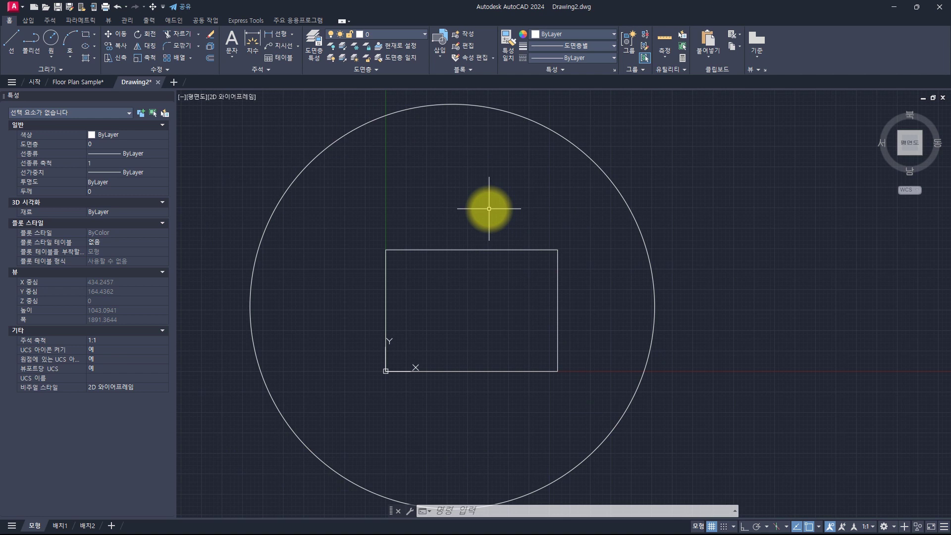
{"action": "left_click", "coordinate": [482, 274]}
{"action": "left_click", "coordinate": [439, 212]}
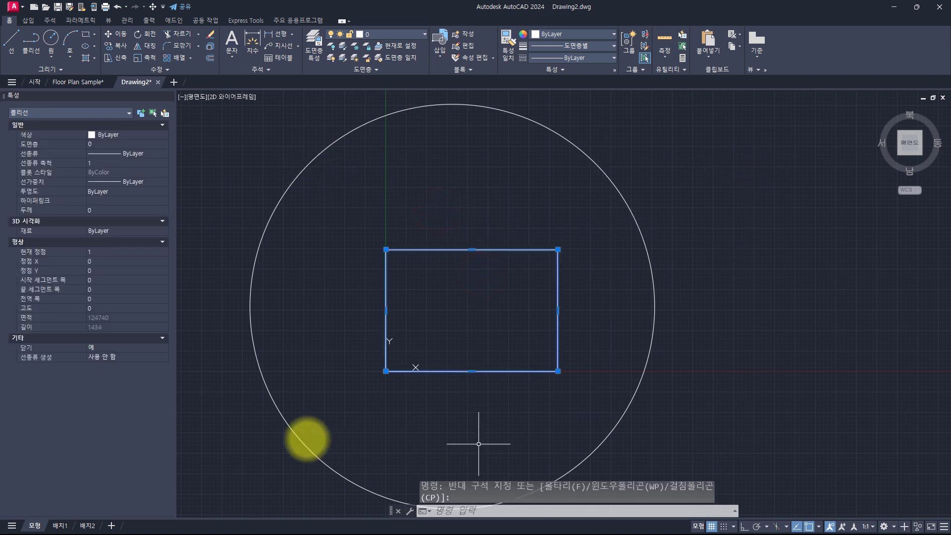
{"action": "key", "text": "Escape"}
{"action": "key", "text": "Escape"}
{"action": "key", "text": "Escape"}
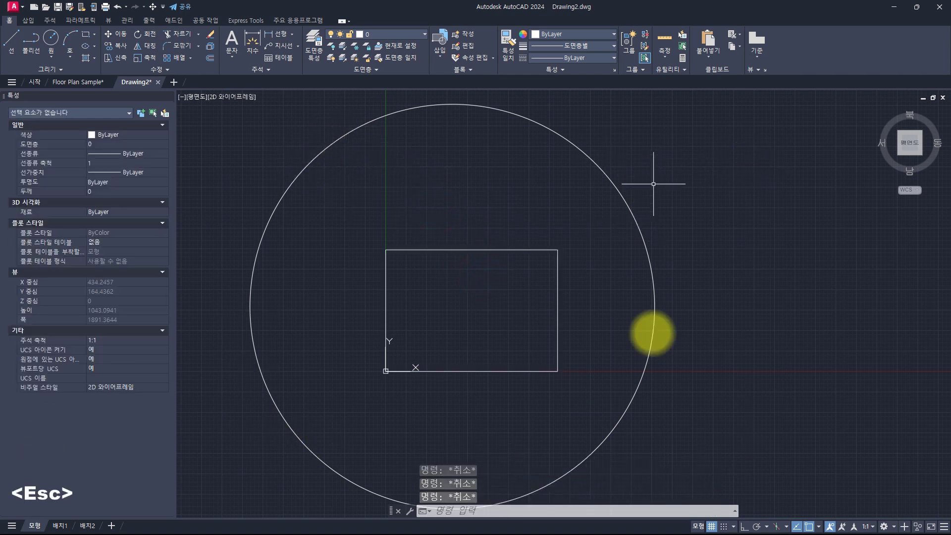
{"action": "key", "text": "Escape"}
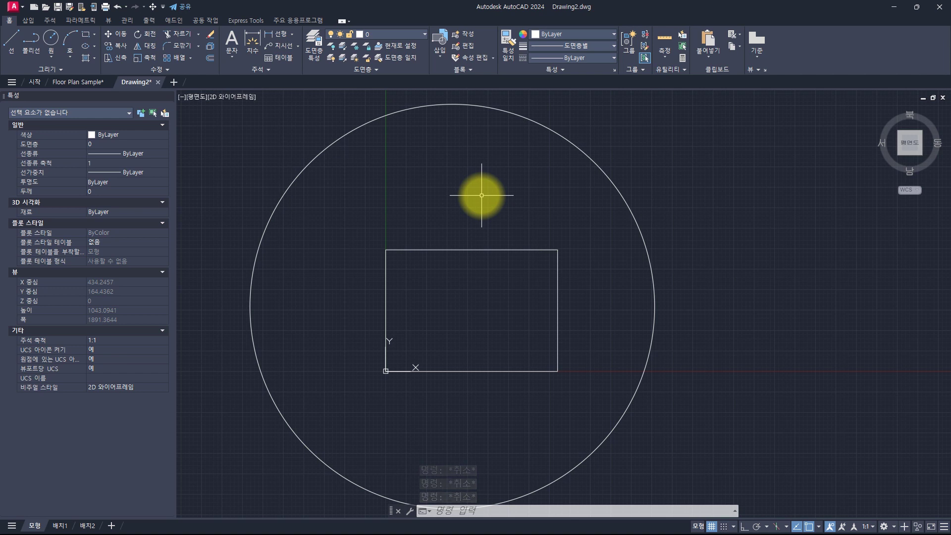
Draw a diagonal line about 167 units long inside the rectangle
{"action": "key", "text": "Escape"}
{"action": "type", "text": "l"}
{"action": "key", "text": "space"}
{"action": "left_click", "coordinate": [418, 333]}
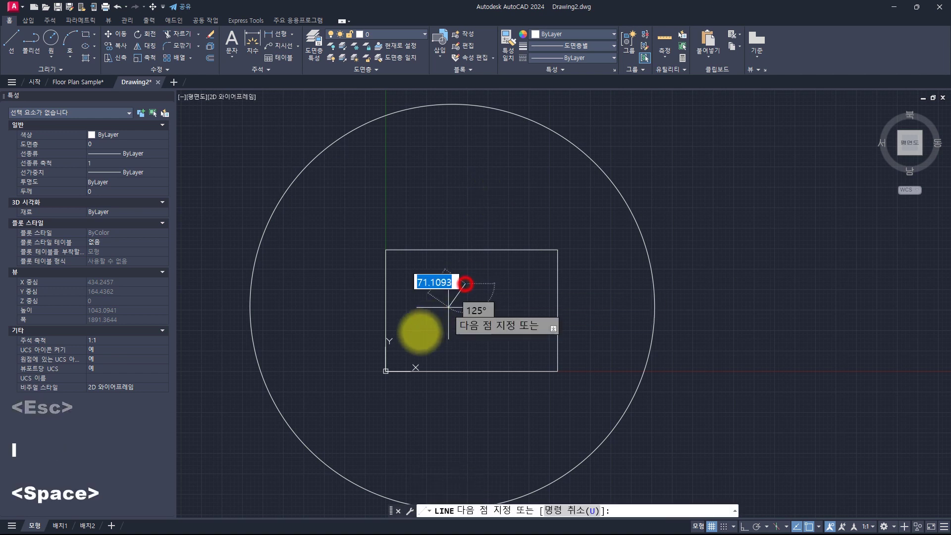
{"action": "left_click", "coordinate": [466, 283]}
{"action": "key", "text": "space"}
Move the diagonal line from inside the rectangle to beyond the circle's upper-left side, outside the limits
{"action": "left_click", "coordinate": [495, 320]}
{"action": "left_click", "coordinate": [426, 283]}
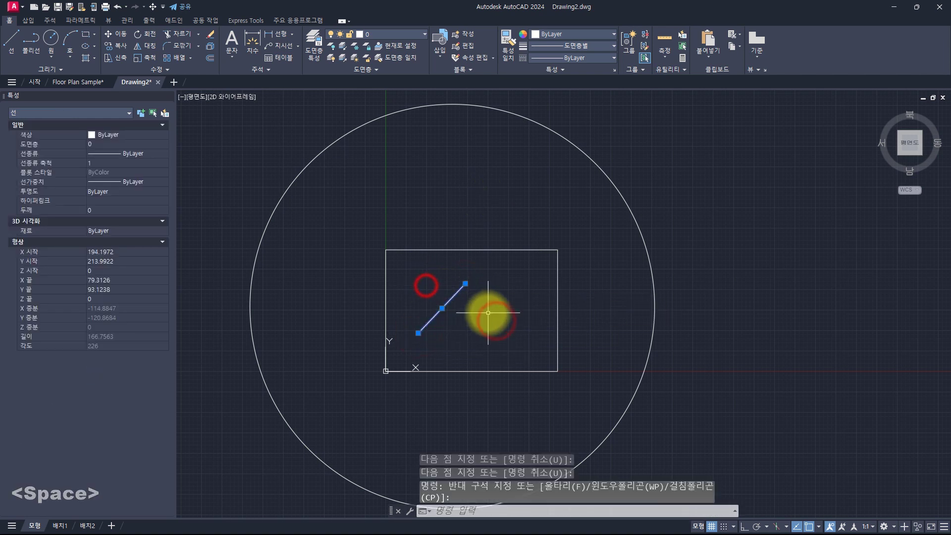
{"action": "type", "text": "m"}
{"action": "key", "text": "space"}
{"action": "left_click", "coordinate": [519, 317]}
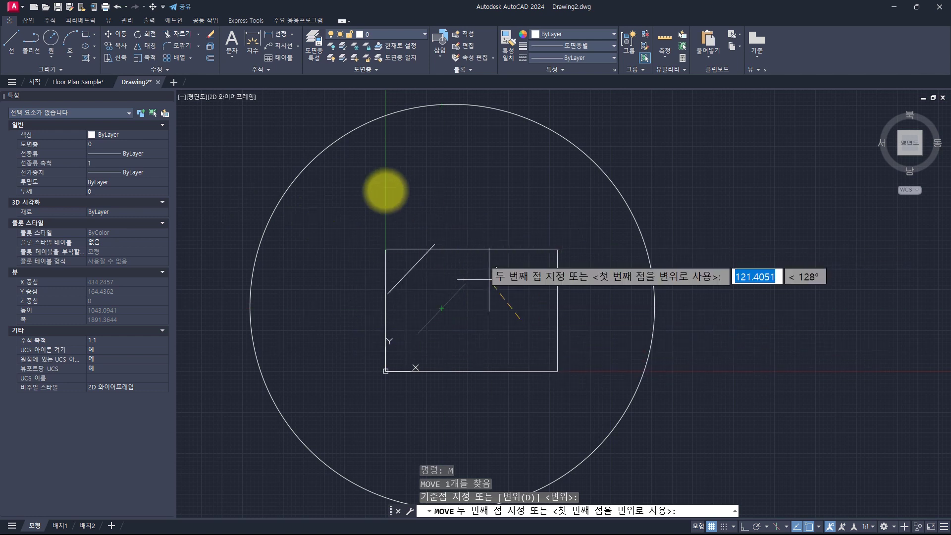
{"action": "left_click", "coordinate": [319, 218]}
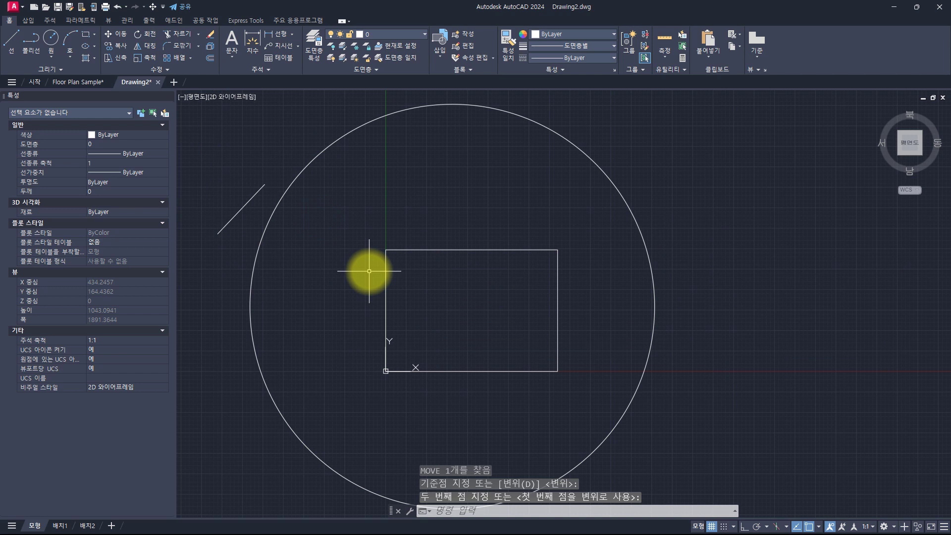
Try line start points outside the rectangle, above and to the left of it within the circle, and cancel the Line command
{"action": "type", "text": "l"}
{"action": "key", "text": "space"}
{"action": "left_click", "coordinate": [365, 161]}
{"action": "left_click", "coordinate": [312, 251]}
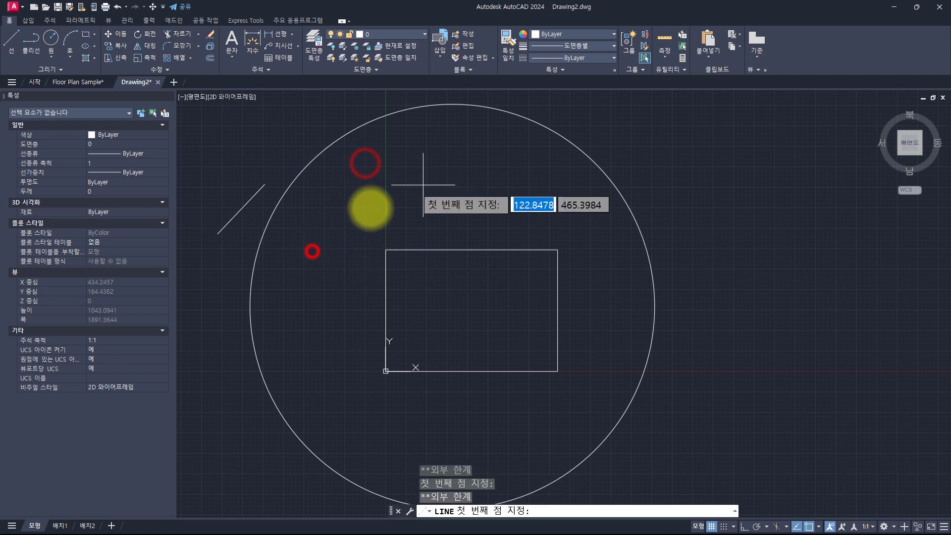
{"action": "left_click", "coordinate": [370, 210]}
{"action": "left_click", "coordinate": [333, 246]}
{"action": "left_click", "coordinate": [308, 294]}
{"action": "left_click", "coordinate": [387, 210]}
{"action": "left_click", "coordinate": [443, 221]}
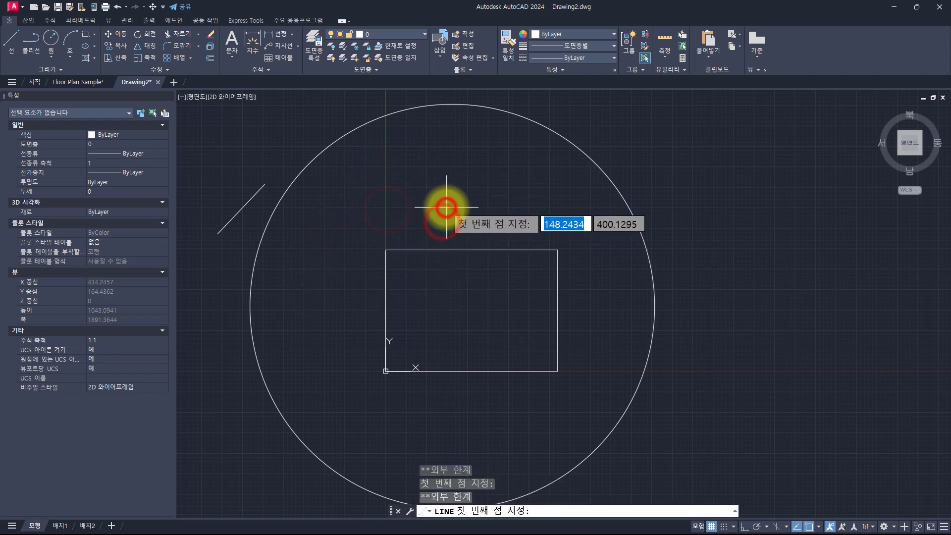
{"action": "key", "text": "Escape"}
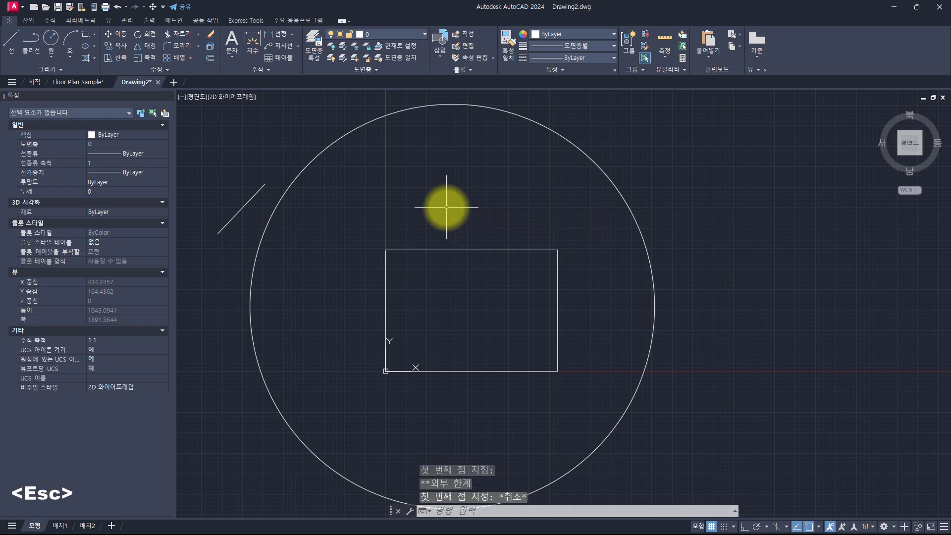
Switch to diagrams.net to review the LIMITS notes, and return to AutoCAD with no command active
{"action": "key", "text": "alt+Tab"}
{"action": "key", "text": "Escape"}
{"action": "key", "text": "Escape"}
{"action": "key", "text": "Escape"}
{"action": "key", "text": "alt+Tab"}
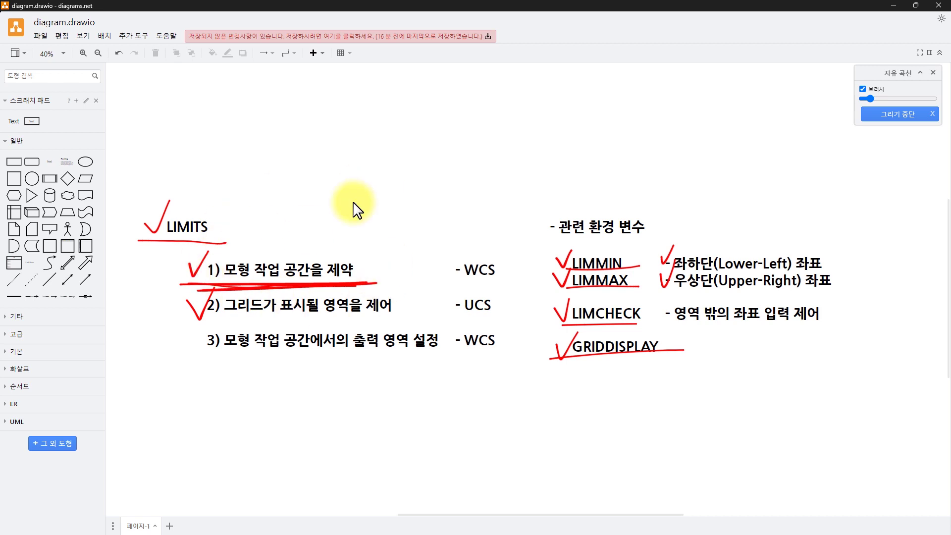
{"action": "key", "text": "alt+Tab"}
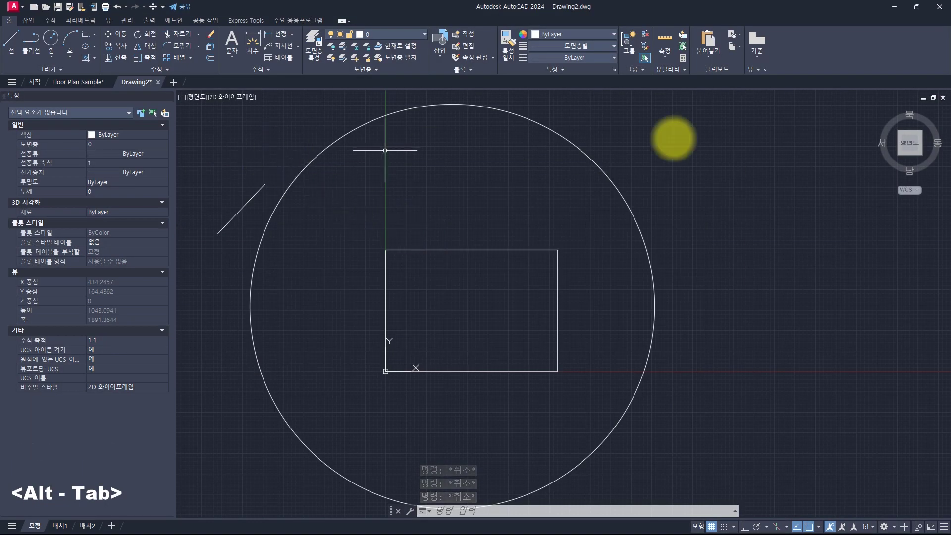
{"action": "left_click", "coordinate": [518, 220]}
{"action": "left_click", "coordinate": [453, 293]}
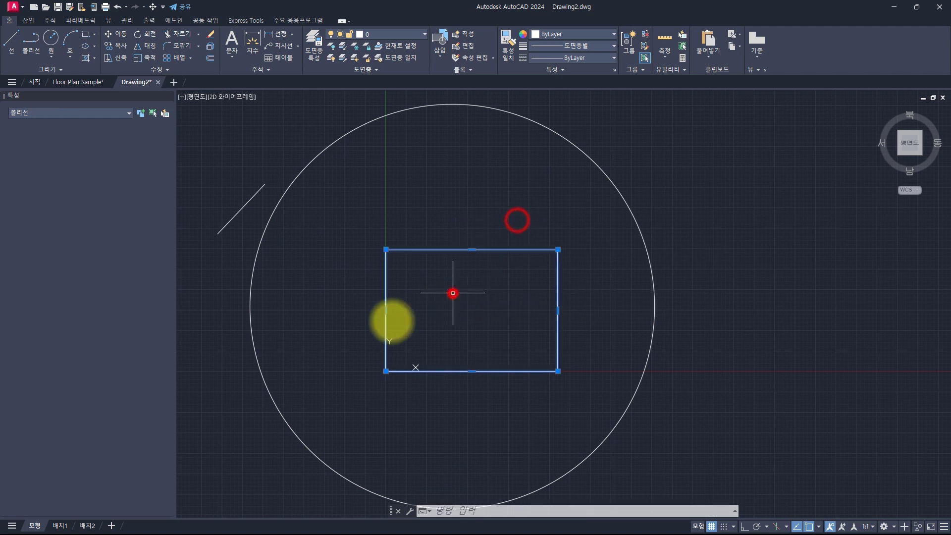
{"action": "key", "text": "Escape"}
{"action": "key", "text": "Escape"}
{"action": "key", "text": "Escape"}
{"action": "key", "text": "Escape"}
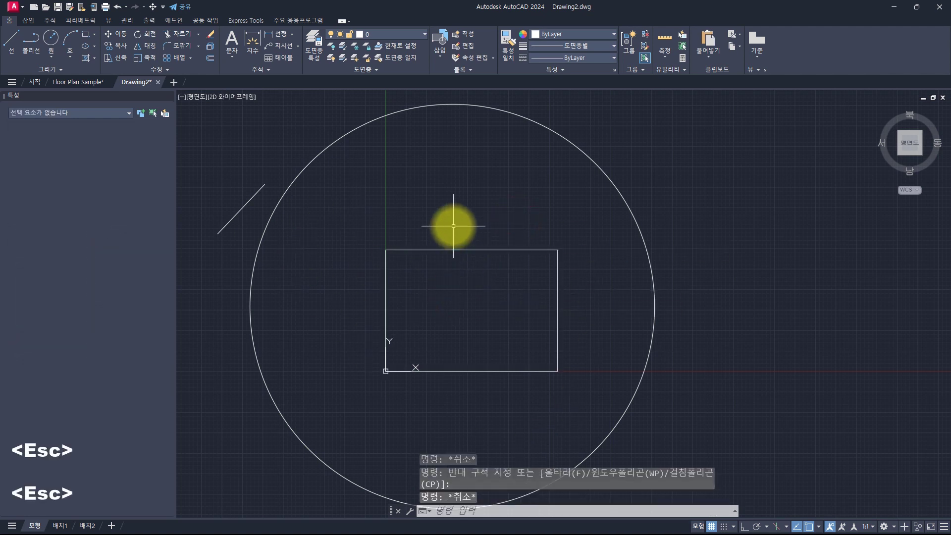
Turn limits checking off with the LIMITS command
{"action": "type", "text": "limits"}
{"action": "key", "text": "Return"}
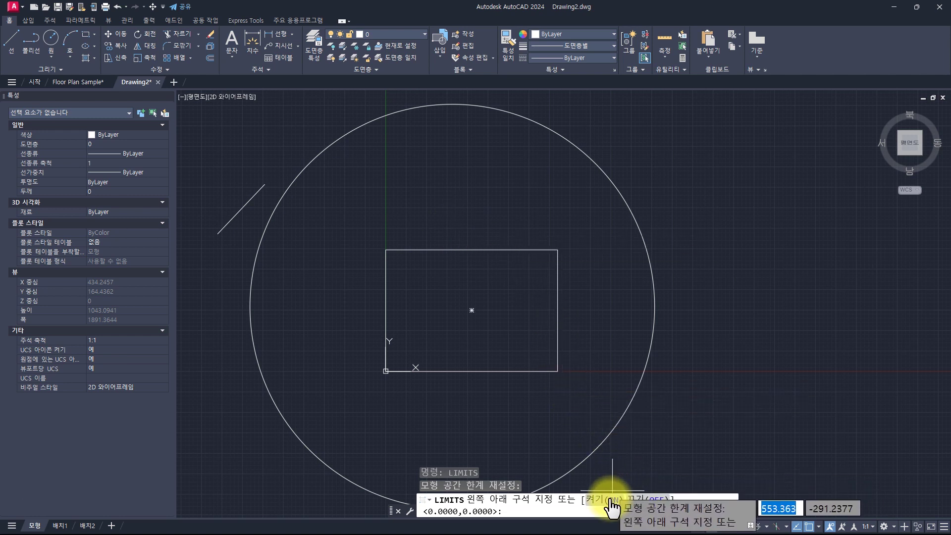
{"action": "left_click", "coordinate": [640, 501]}
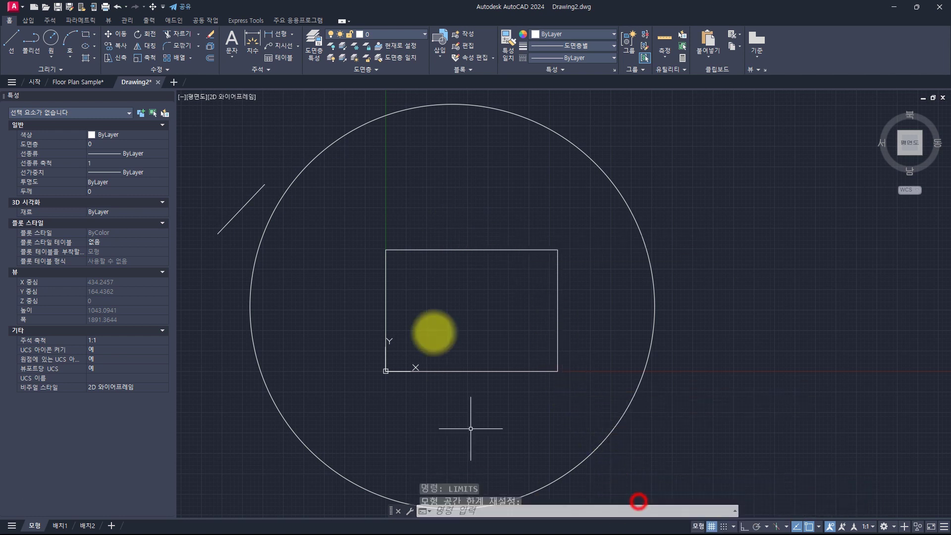
{"action": "key", "text": "Escape"}
{"action": "key", "text": "Escape"}
{"action": "key", "text": "Escape"}
Switch to diagrams.net, underline note 2 about the grid display area in red, and return to AutoCAD with no command active
{"action": "key", "text": "alt+Tab"}
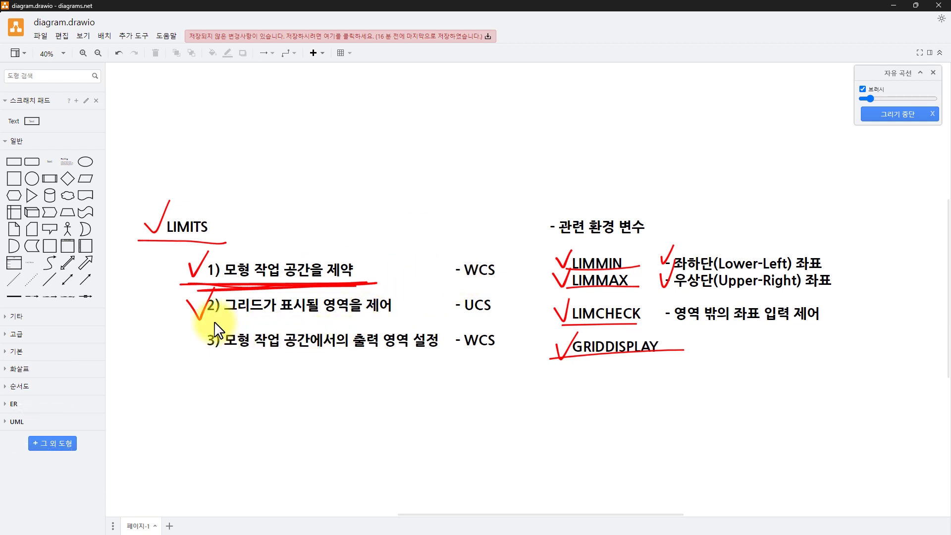
{"action": "left_click_drag", "start_coordinate": [215, 322], "coordinate": [393, 314]}
{"action": "key", "text": "alt+Tab"}
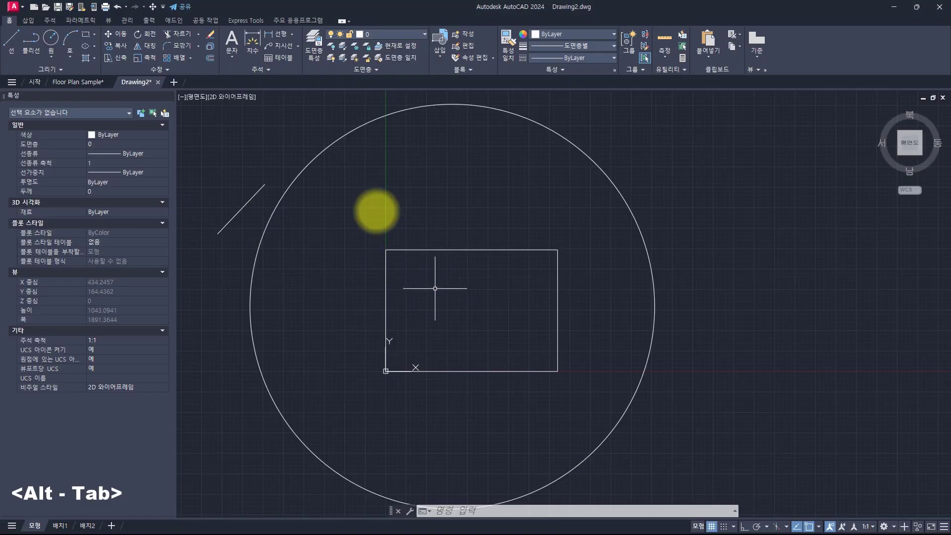
{"action": "key", "text": "Escape"}
{"action": "key", "text": "Escape"}
{"action": "key", "text": "Escape"}
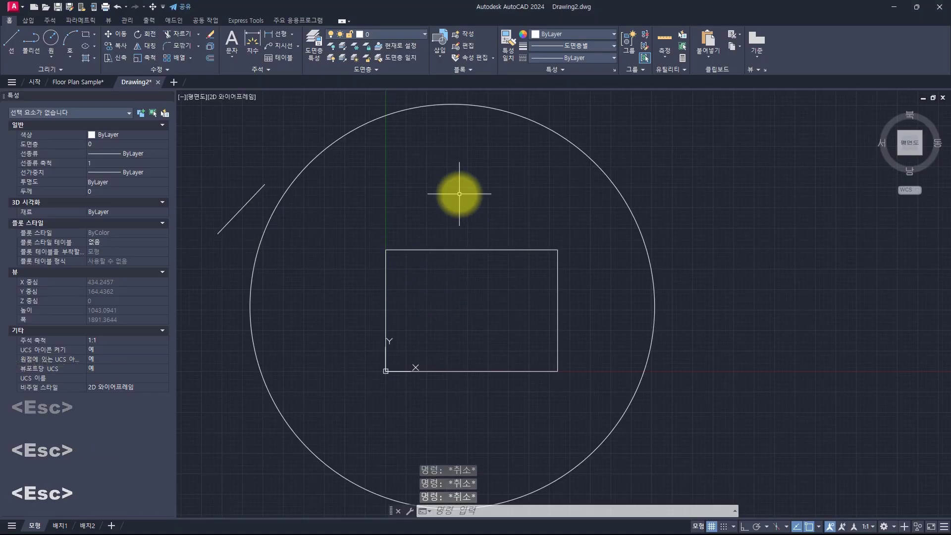
Erase the large circle and the diagonal line, keeping only the rectangle
{"action": "left_click", "coordinate": [404, 222]}
{"action": "left_click", "coordinate": [210, 196]}
{"action": "type", "text": "e"}
{"action": "key", "text": "space"}
{"action": "key", "text": "Escape"}
{"action": "key", "text": "Escape"}
{"action": "key", "text": "Escape"}
{"action": "key", "text": "Escape"}
{"action": "key", "text": "Escape"}
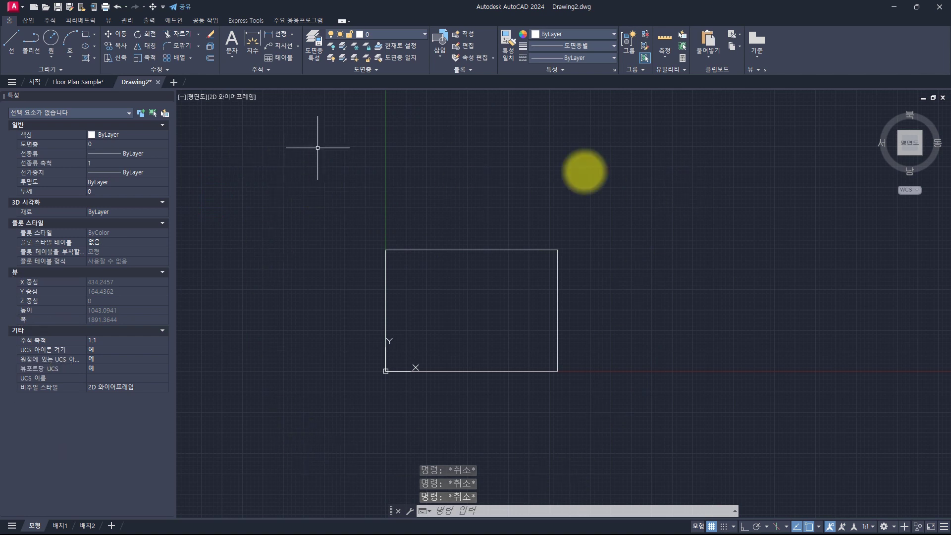
{"action": "key", "text": "Escape"}
{"action": "key", "text": "Escape"}
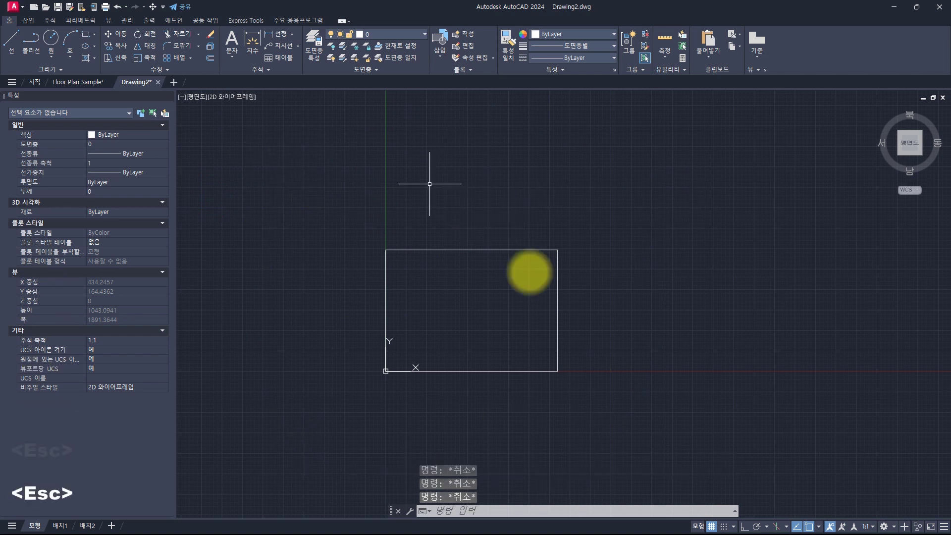
Set the GRIDDISPLAY system variable to 0 and inspect the grid around the rectangle
{"action": "key", "text": "Escape"}
{"action": "key", "text": "Escape"}
{"action": "key", "text": "Escape"}
{"action": "key", "text": "Escape"}
{"action": "type", "text": "gre"}
{"action": "key", "text": "BackSpace"}
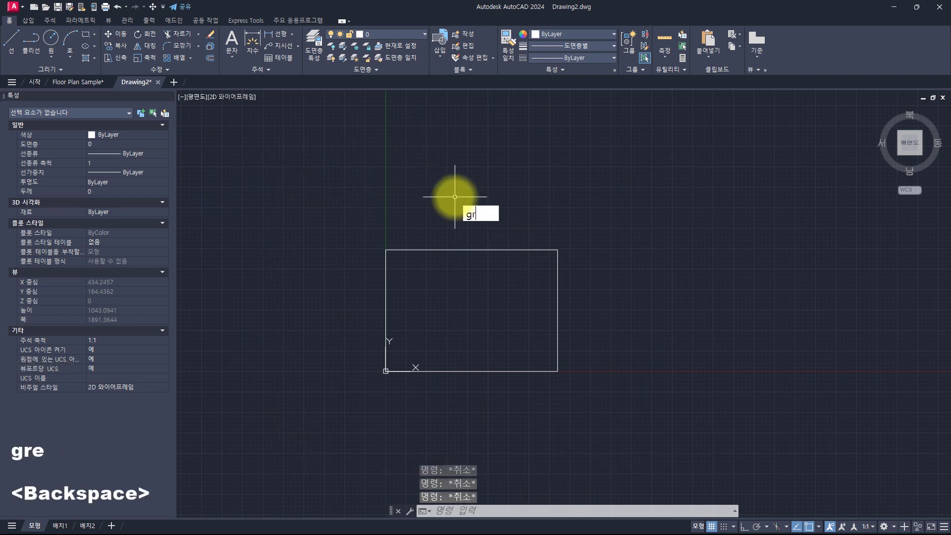
{"action": "type", "text": "iddisplay"}
{"action": "key", "text": "Return"}
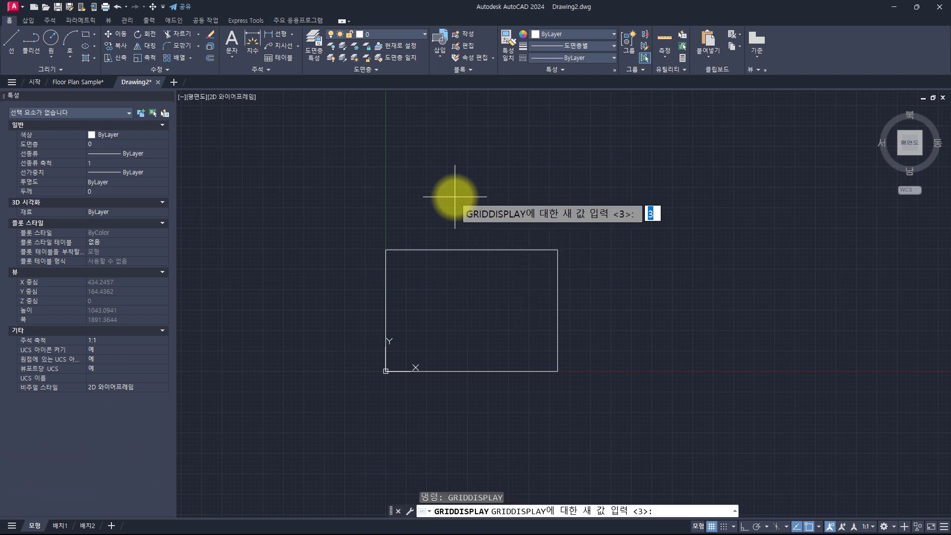
{"action": "type", "text": "0"}
{"action": "key", "text": "Return"}
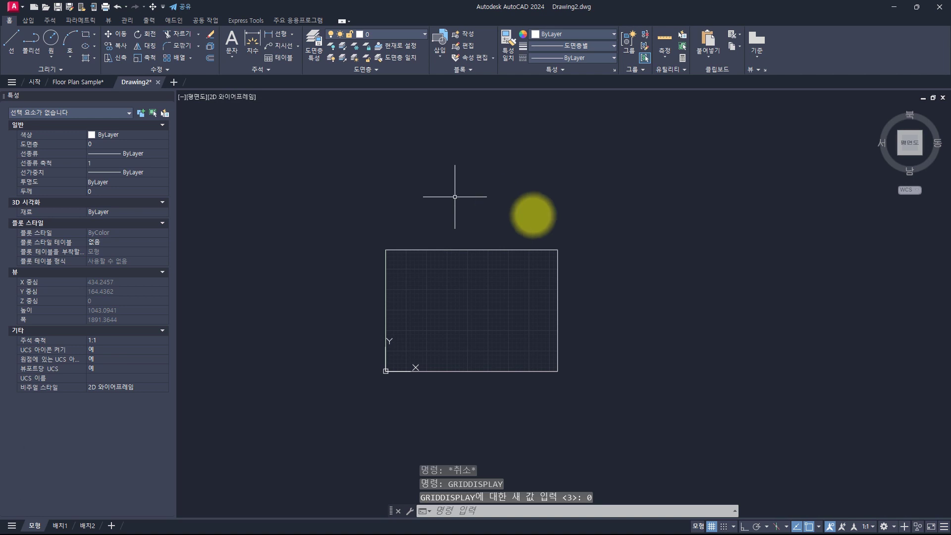
{"action": "scroll", "coordinate": [464, 330], "scroll_direction": "up", "scroll_amount": 4}
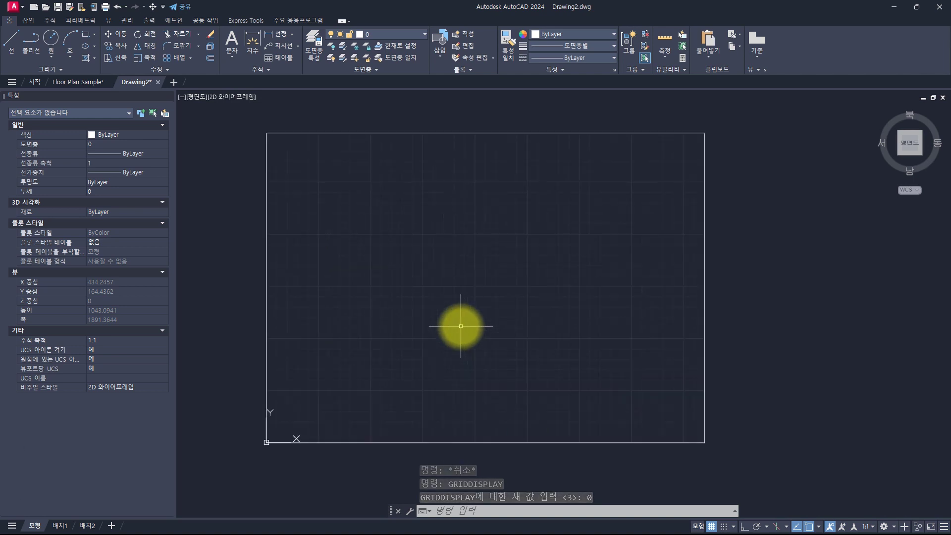
{"action": "scroll", "coordinate": [461, 326], "scroll_direction": "down", "scroll_amount": 2}
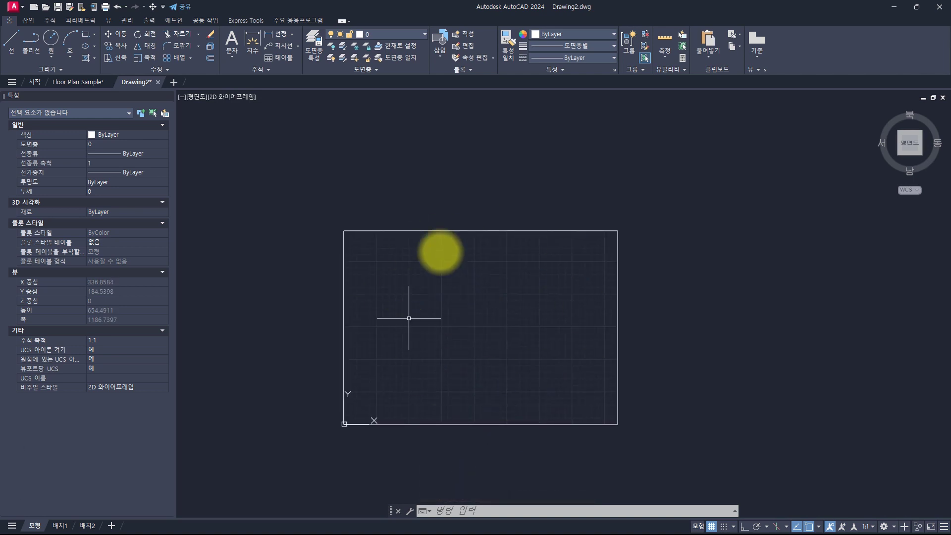
Set the GRIDDISPLAY system variable to 3
{"action": "key", "text": "Escape"}
{"action": "key", "text": "Escape"}
{"action": "key", "text": "Escape"}
{"action": "type", "text": "grid"}
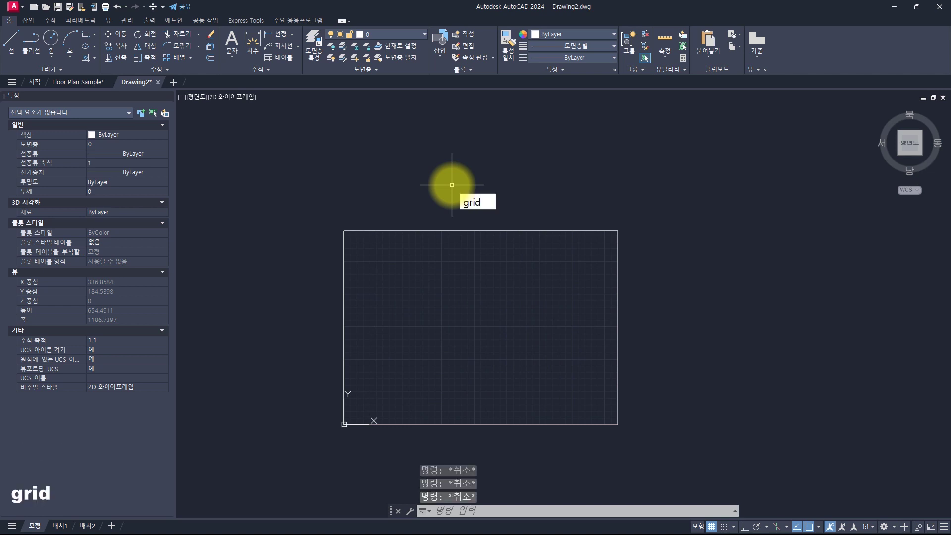
{"action": "type", "text": "di"}
{"action": "key", "text": "Return"}
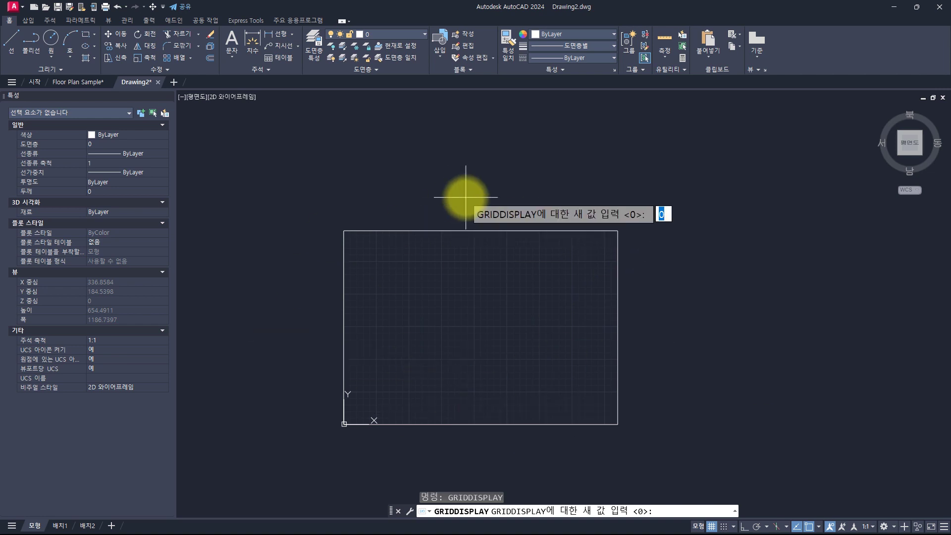
{"action": "type", "text": "3"}
{"action": "key", "text": "Return"}
Look up the GRIDDISPLAY system variable in AutoCAD Help, examine its value table, and close Help
{"action": "key", "text": "F1"}
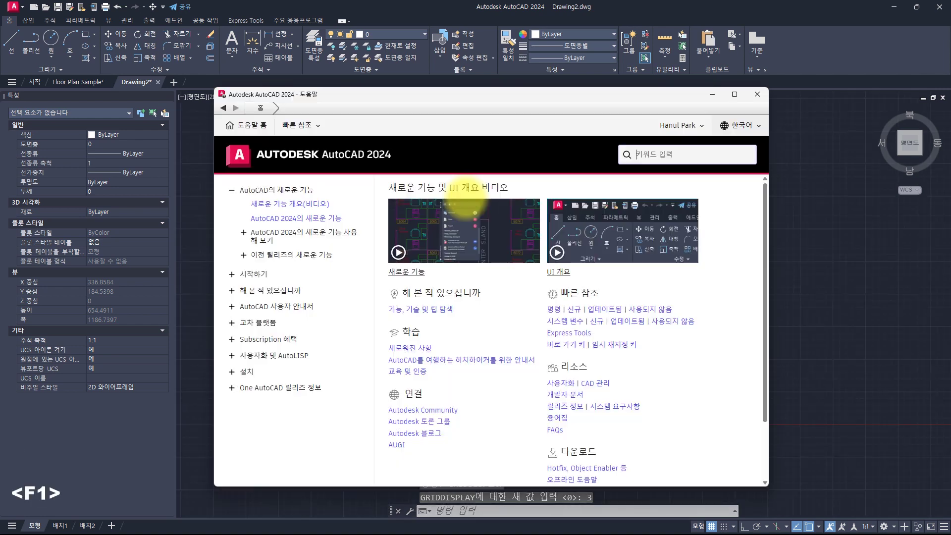
{"action": "left_click", "coordinate": [693, 153]}
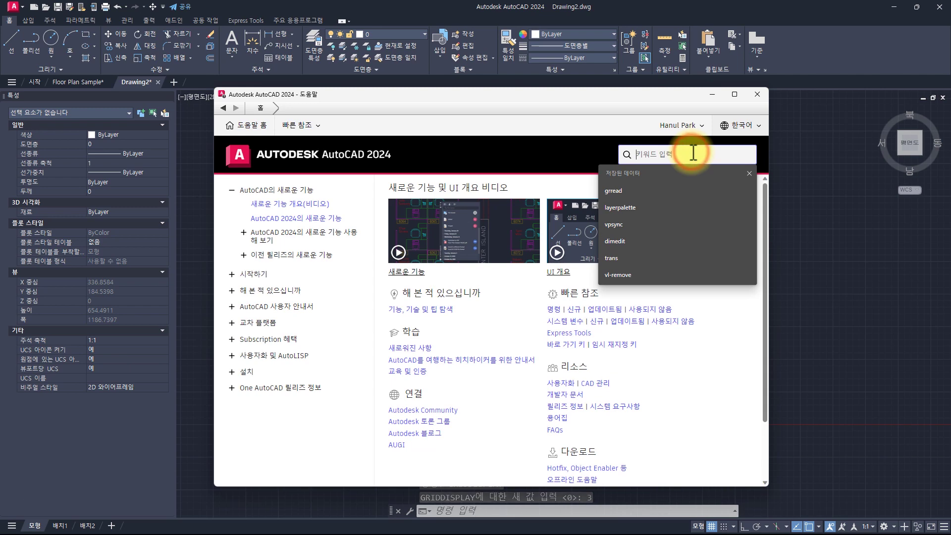
{"action": "type", "text": "griddisplay"}
{"action": "key", "text": "Return"}
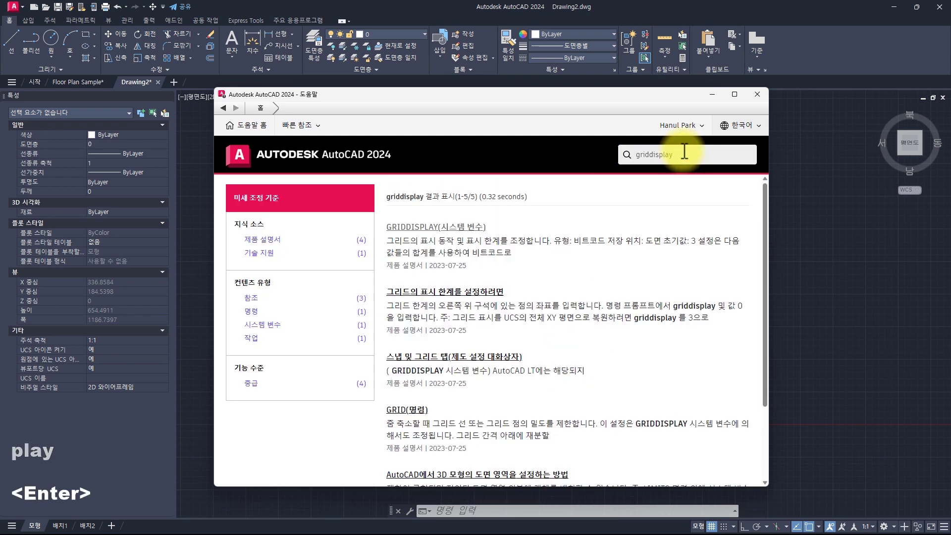
{"action": "left_click", "coordinate": [471, 227]}
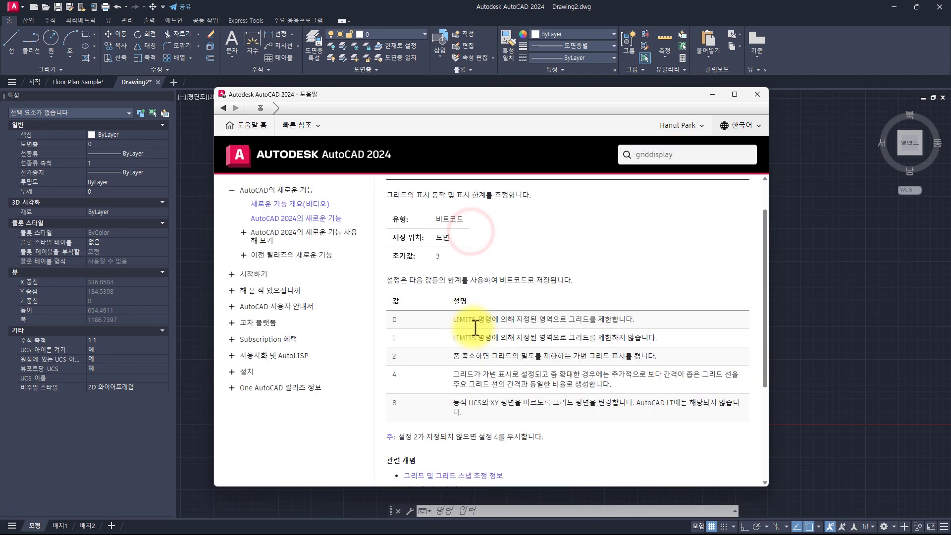
{"action": "scroll", "coordinate": [518, 297], "scroll_direction": "up", "scroll_amount": 1}
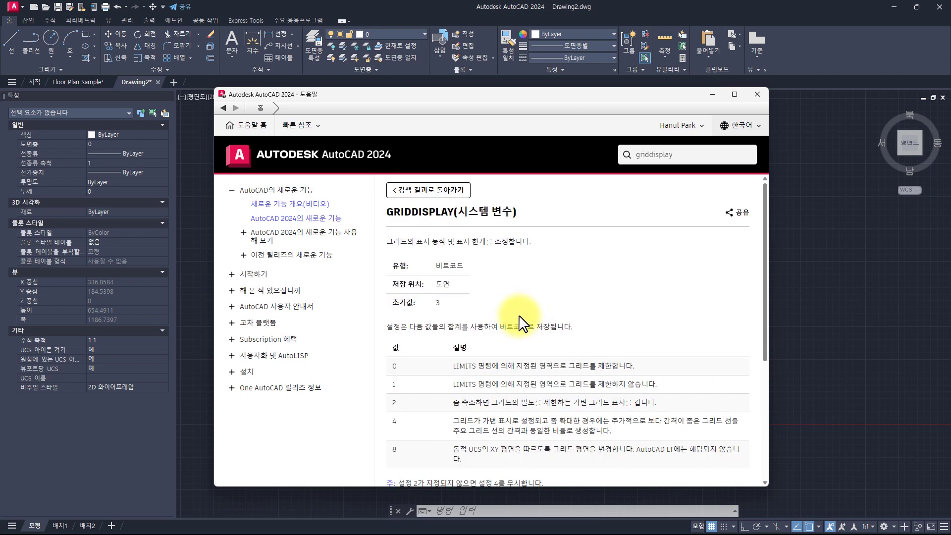
{"action": "key", "text": "alt+F4"}
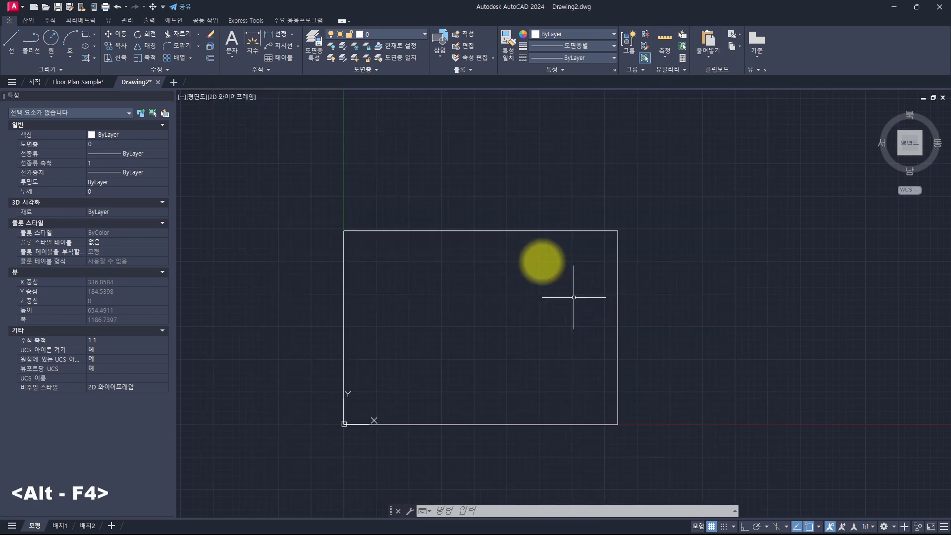
Review the option to display the grid beyond the limits in the Snap and Grid drafting settings, and close the dialog
{"action": "key", "text": "Escape"}
{"action": "key", "text": "Escape"}
{"action": "key", "text": "Escape"}
{"action": "key", "text": "Escape"}
{"action": "key", "text": "Escape"}
{"action": "key", "text": "Escape"}
{"action": "key", "text": "Escape"}
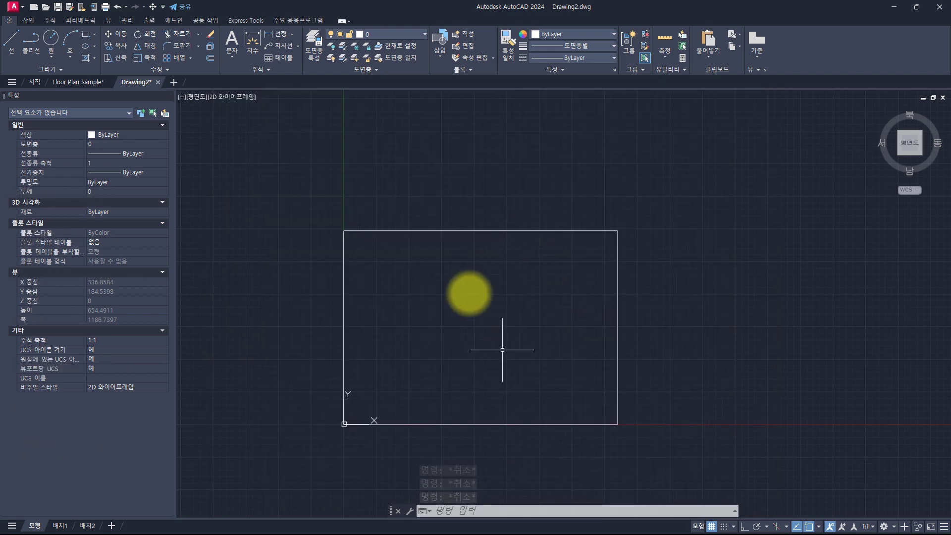
{"action": "type", "text": "d"}
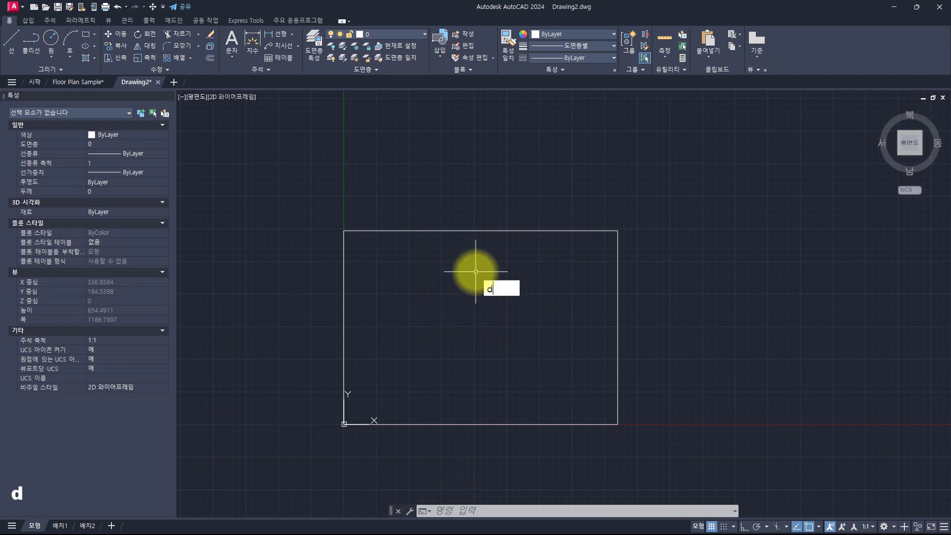
{"action": "type", "text": "s"}
{"action": "key", "text": "space"}
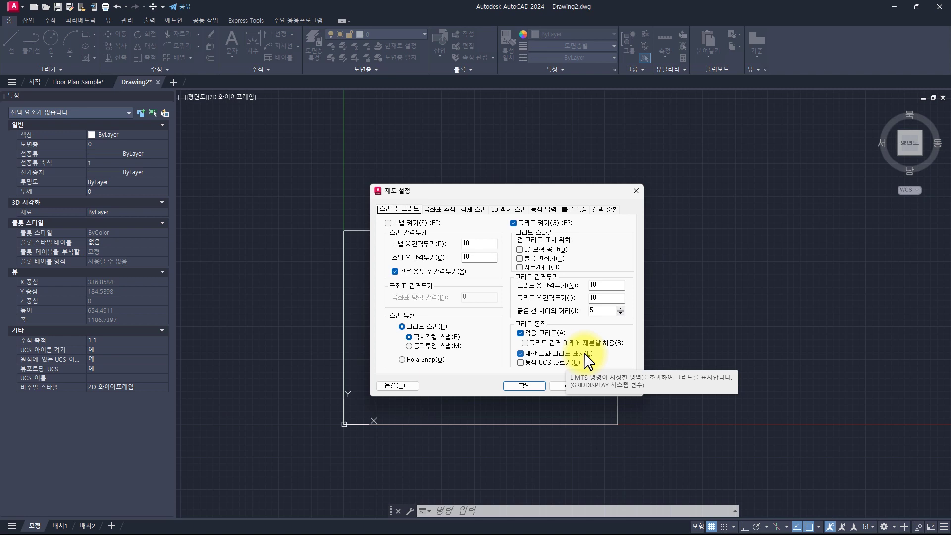
{"action": "left_click_drag", "start_coordinate": [585, 353], "coordinate": [504, 353]}
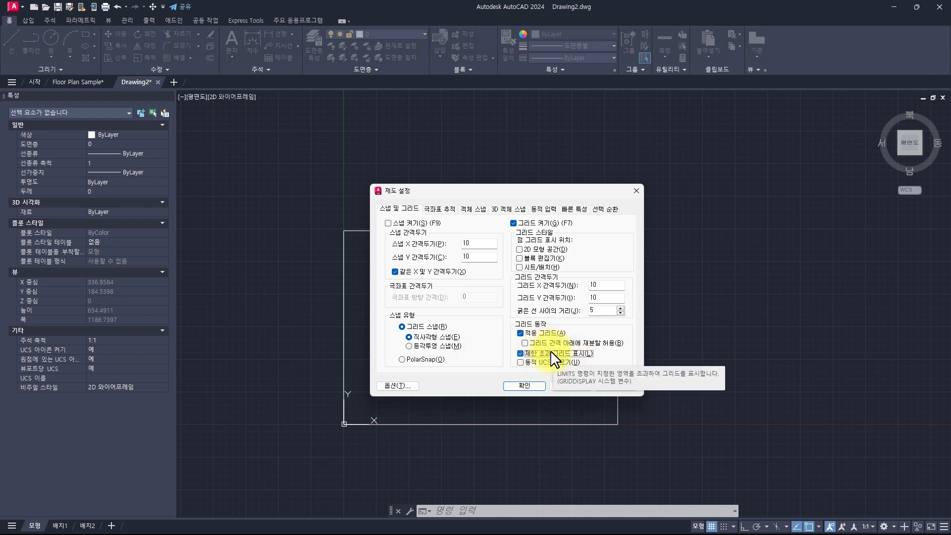
{"action": "left_click", "coordinate": [511, 384]}
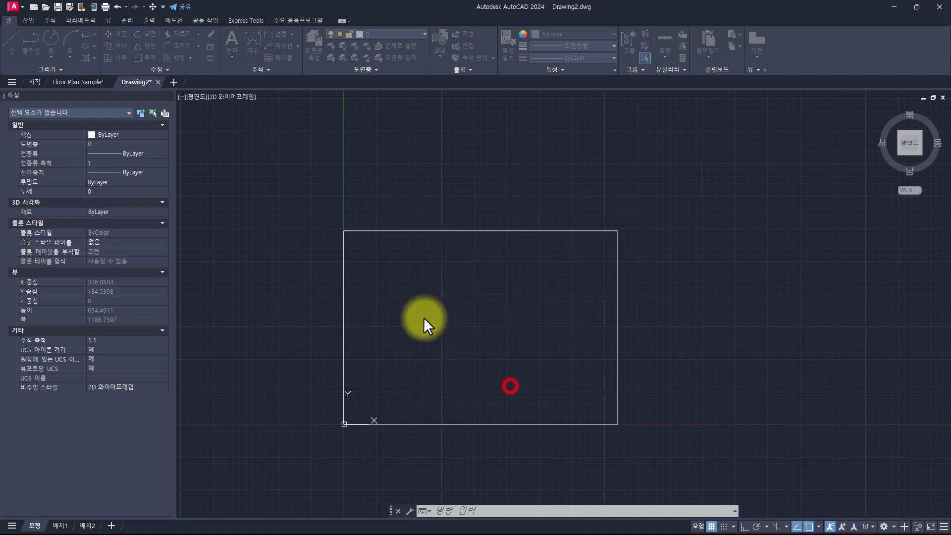
{"action": "left_click", "coordinate": [542, 190]}
{"action": "left_click", "coordinate": [454, 291]}
{"action": "key", "text": "Escape"}
{"action": "key", "text": "Escape"}
{"action": "key", "text": "Escape"}
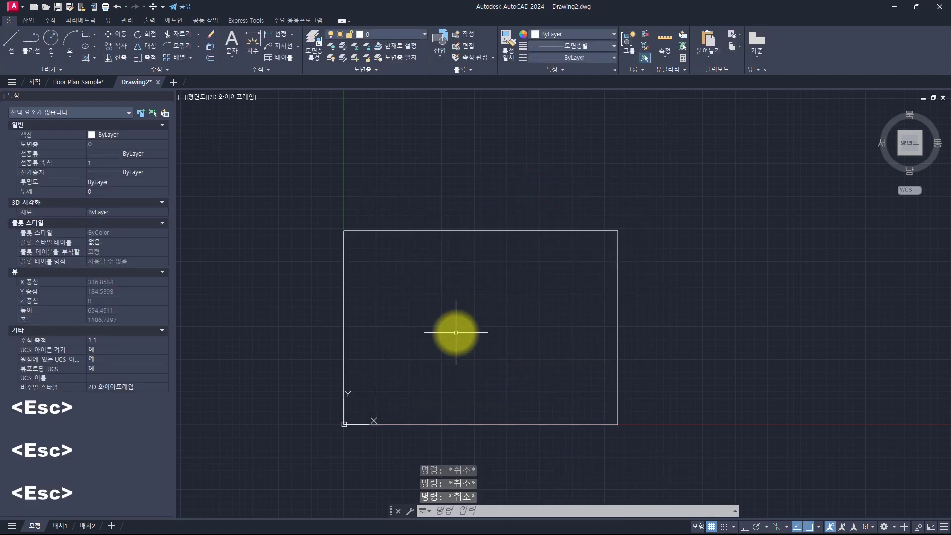
Switch to diagrams.net, underline note 3 about the model space output area in red, and return to AutoCAD with no command active
{"action": "key", "text": "alt+Tab"}
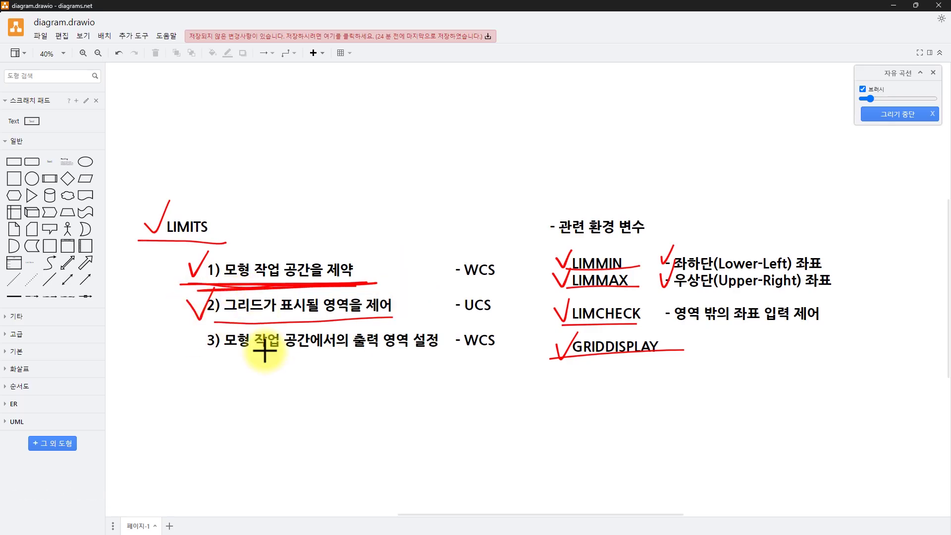
{"action": "left_click_drag", "start_coordinate": [186, 353], "coordinate": [476, 356]}
{"action": "key", "text": "alt+Tab"}
{"action": "key", "text": "Escape"}
{"action": "key", "text": "Escape"}
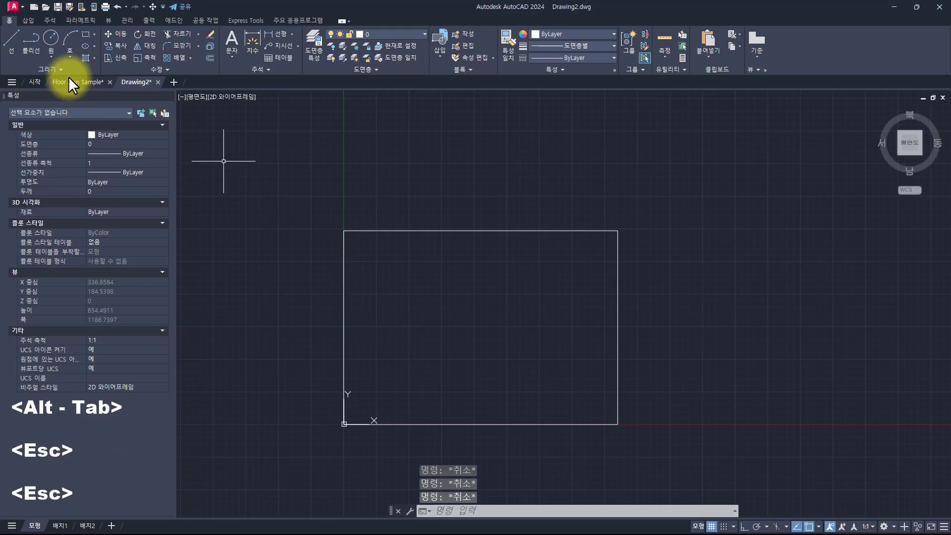
Switch to the Floor Plan Sample drawing and make sure no command is active
{"action": "left_click", "coordinate": [69, 83]}
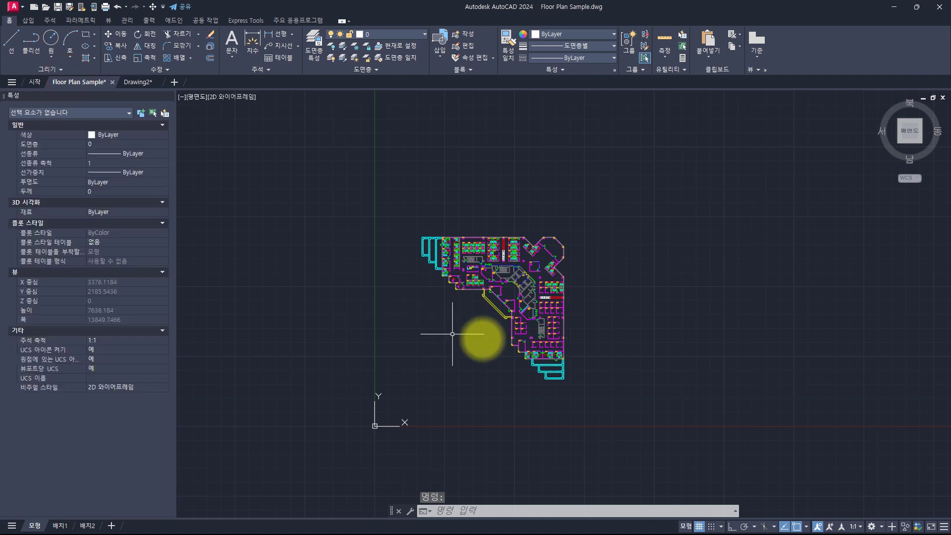
{"action": "key", "text": "Escape"}
{"action": "key", "text": "Escape"}
{"action": "key", "text": "Escape"}
{"action": "key", "text": "Escape"}
{"action": "key", "text": "Escape"}
{"action": "key", "text": "Escape"}
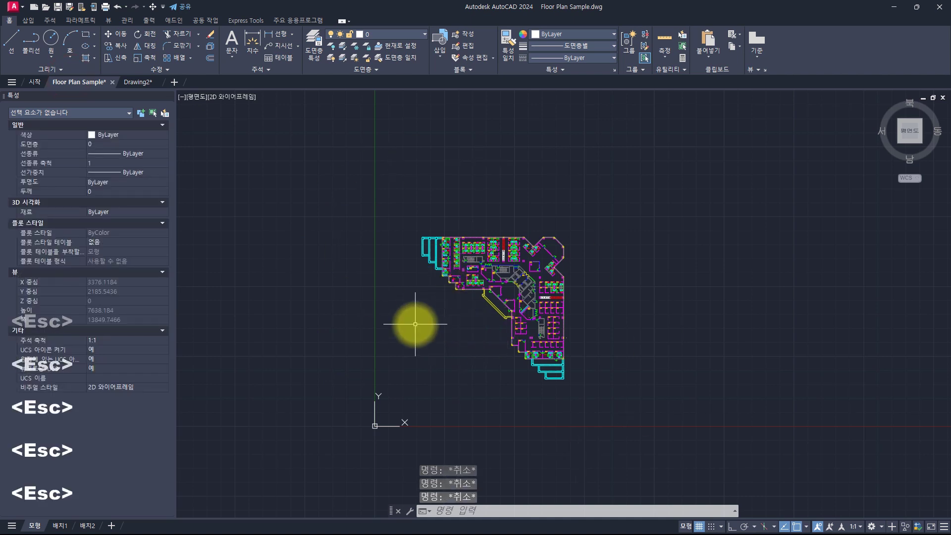
Set up a plot of the limits area with AutoCAD PDF (General Documentation).pc3, centered on the sheet in landscape orientation
{"action": "key", "text": "ctrl+p"}
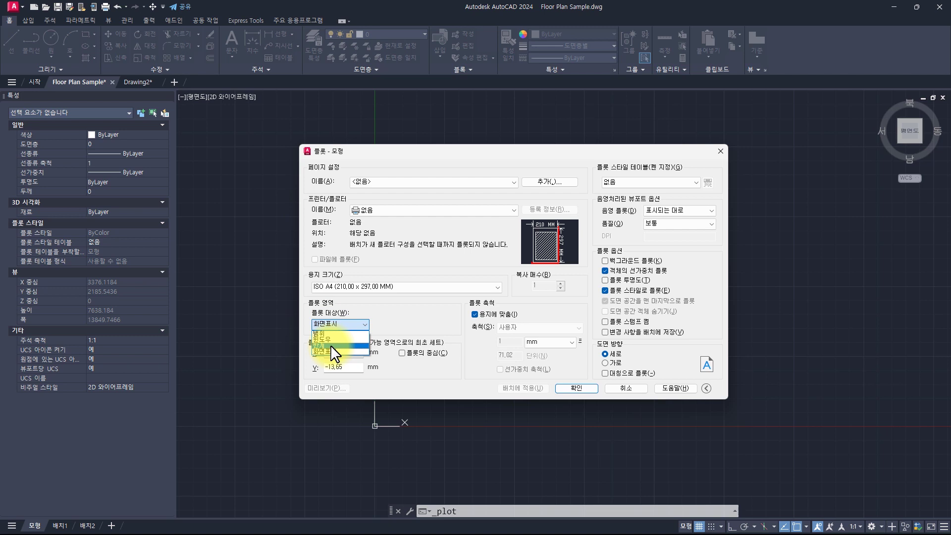
{"action": "left_click", "coordinate": [331, 345]}
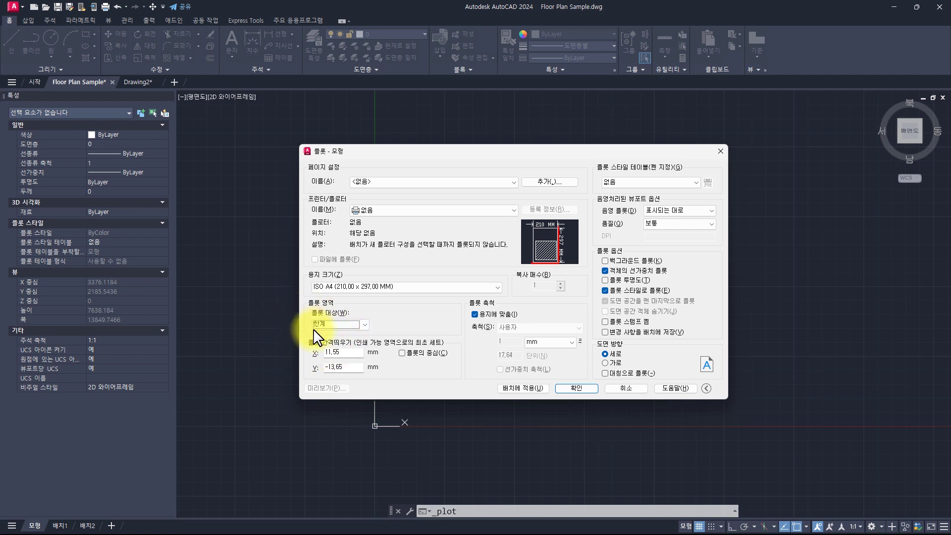
{"action": "left_click", "coordinate": [385, 210]}
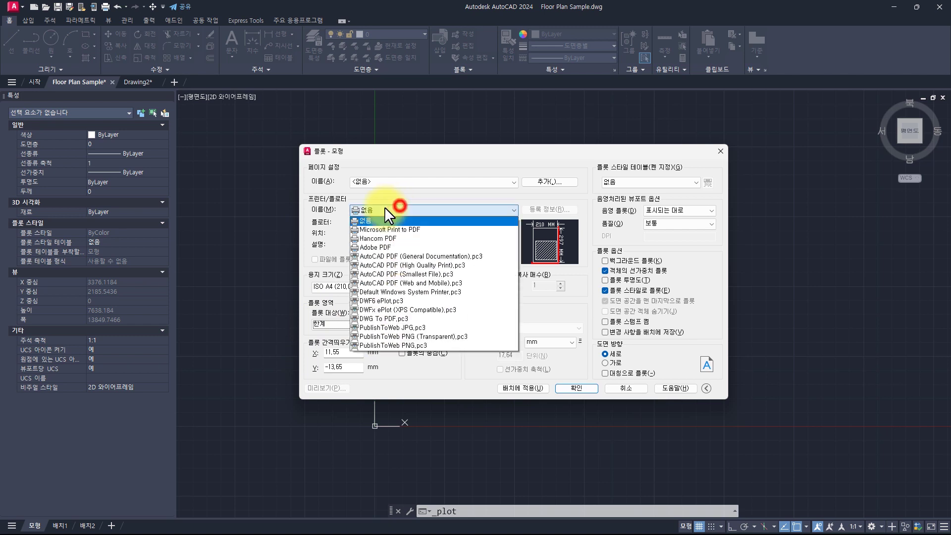
{"action": "left_click", "coordinate": [403, 255]}
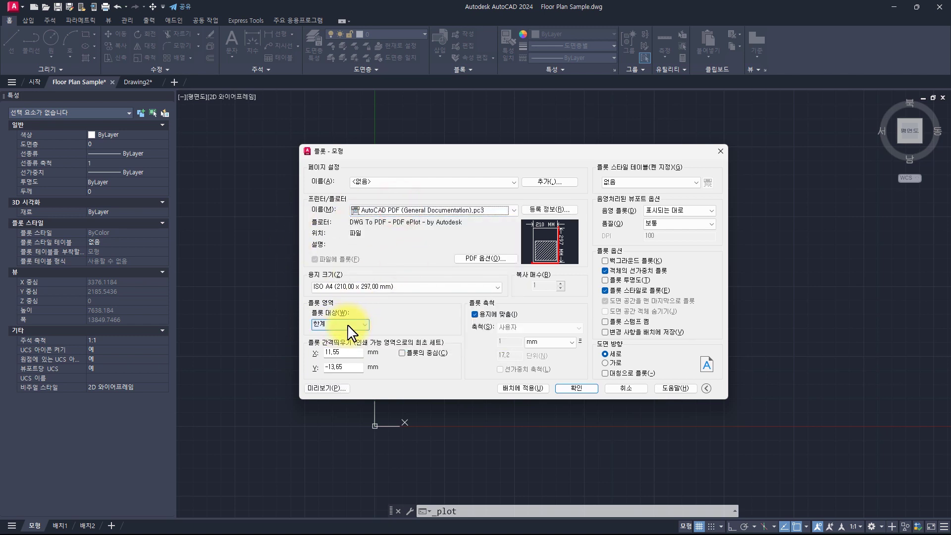
{"action": "left_click", "coordinate": [402, 353]}
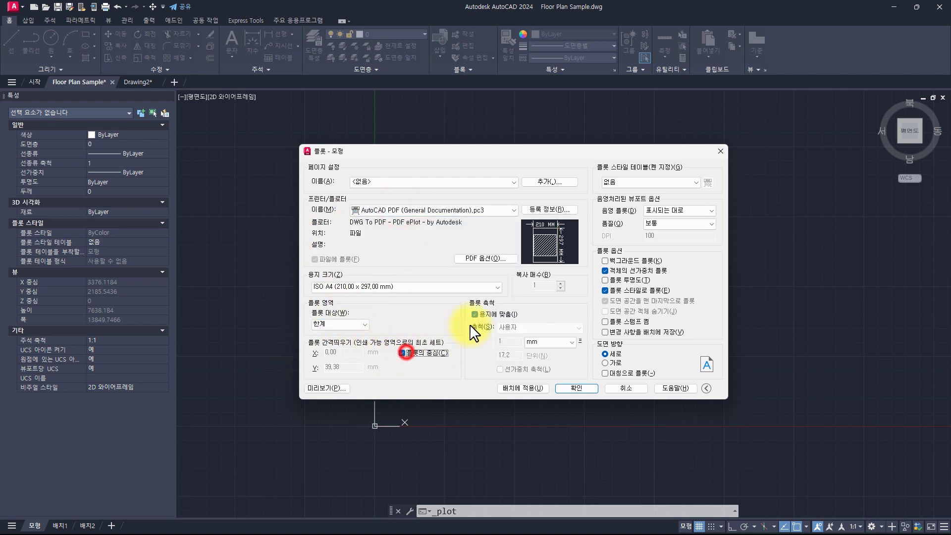
{"action": "left_click", "coordinate": [623, 364]}
Preview the floor plan plotted by its limits, and exit plotting without printing
{"action": "left_click", "coordinate": [335, 387]}
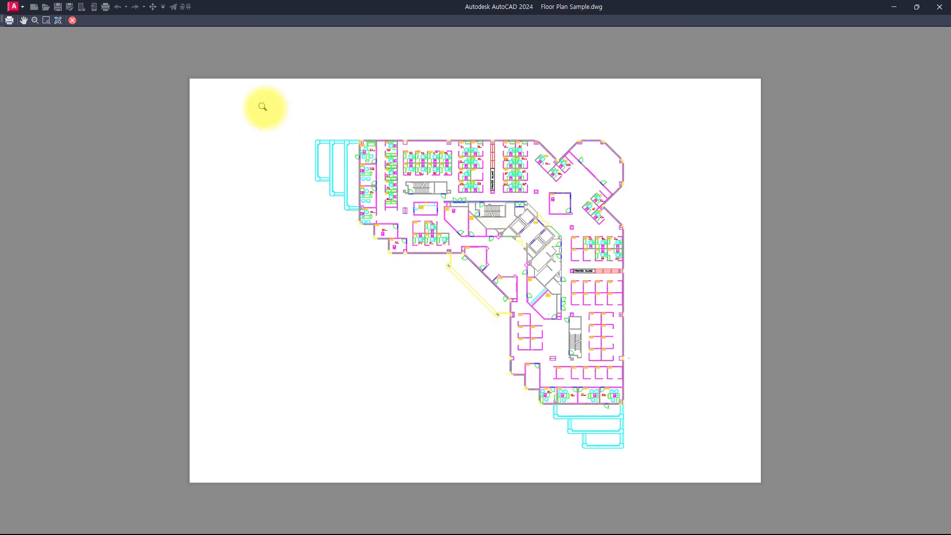
{"action": "key", "text": "Escape"}
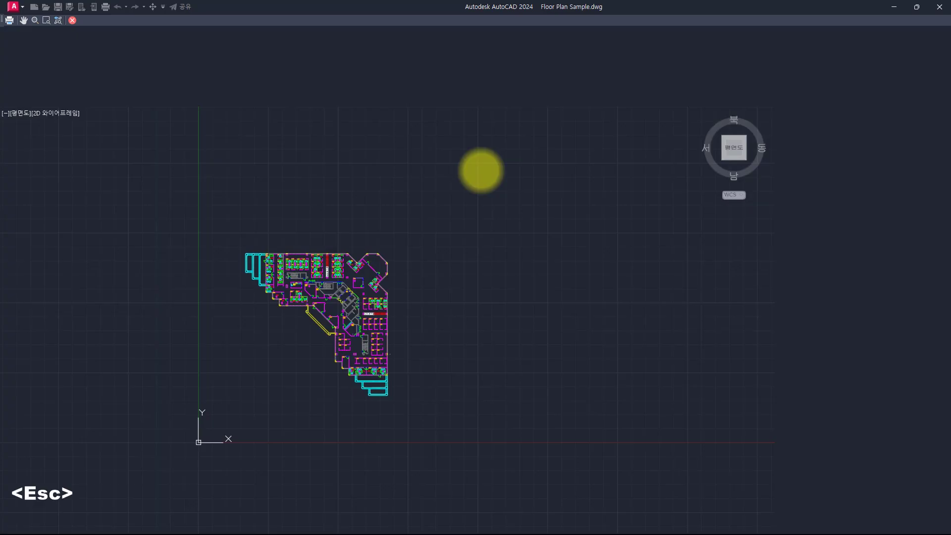
{"action": "key", "text": "Escape"}
{"action": "key", "text": "Escape"}
{"action": "key", "text": "Escape"}
{"action": "key", "text": "Escape"}
{"action": "key", "text": "Escape"}
{"action": "key", "text": "Escape"}
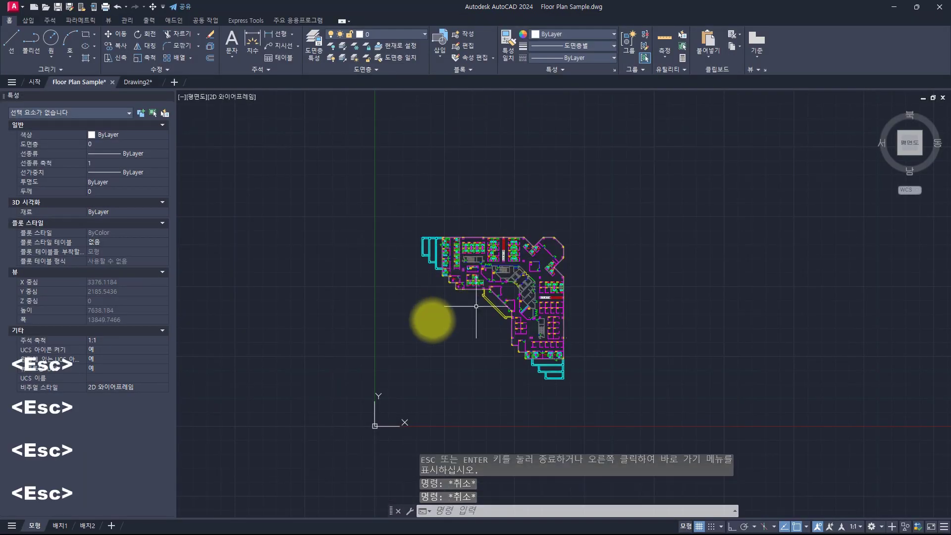
Reset the model space limits to a smaller rectangle over the middle of the floor plan, with its lower-left corner at about 1112,1976
{"action": "type", "text": "limits"}
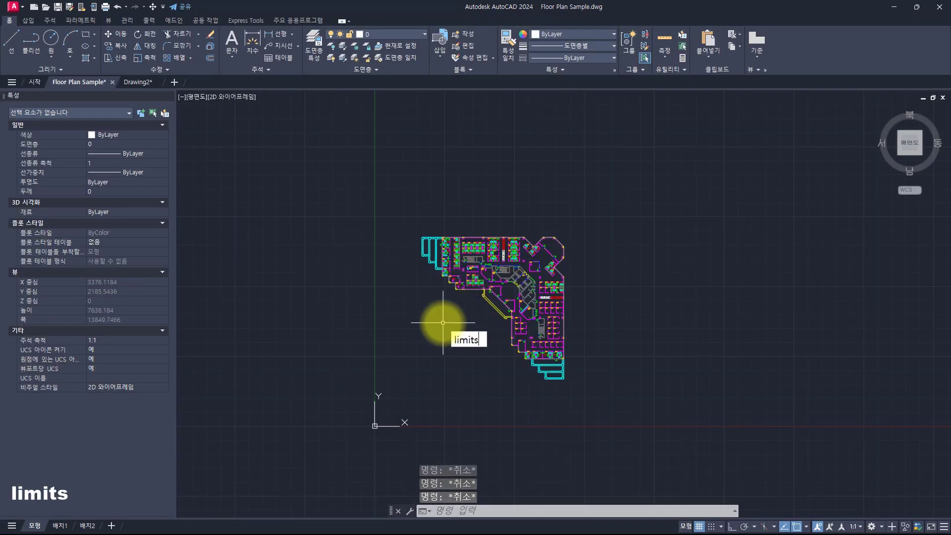
{"action": "key", "text": "space"}
{"action": "scroll", "coordinate": [478, 302], "scroll_direction": "up", "scroll_amount": 4}
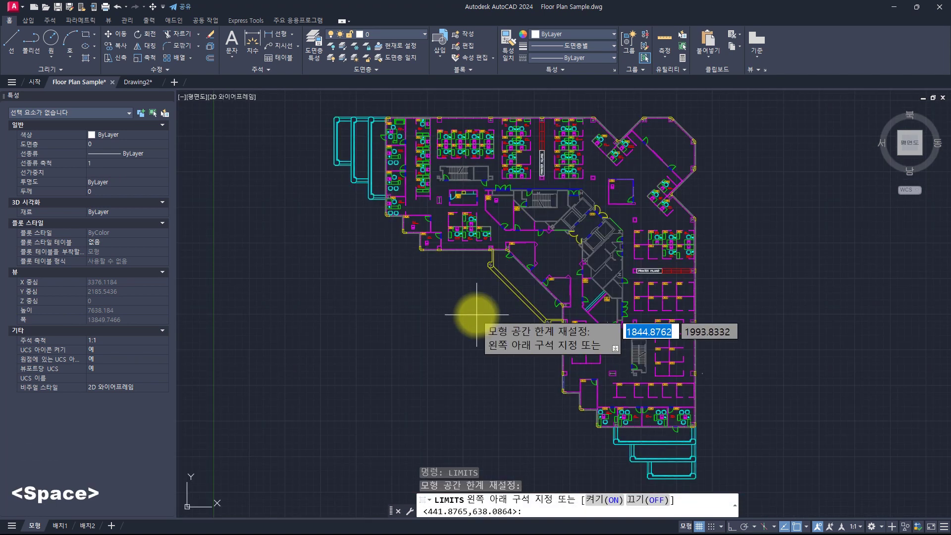
{"action": "left_click", "coordinate": [365, 322]}
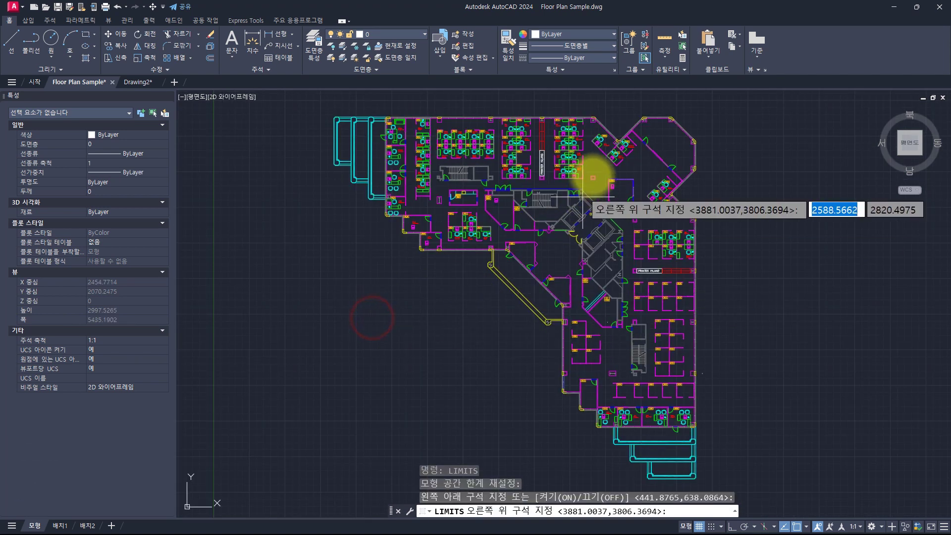
{"action": "left_click", "coordinate": [598, 166]}
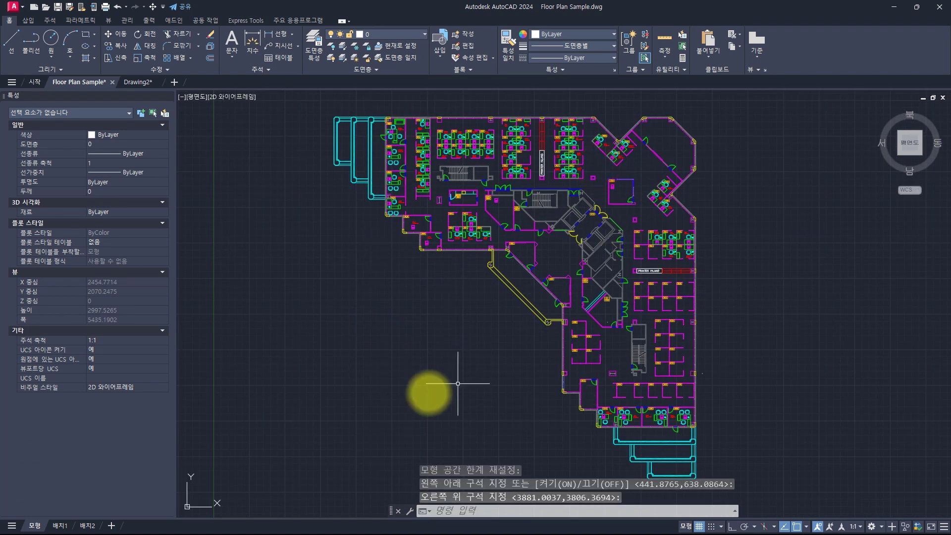
{"action": "key", "text": "Escape"}
{"action": "key", "text": "Escape"}
{"action": "key", "text": "Escape"}
Set up another plot with AutoCAD PDF (General Documentation).pc3, using the limits as the plot area and centering the plot
{"action": "key", "text": "ctrl+p"}
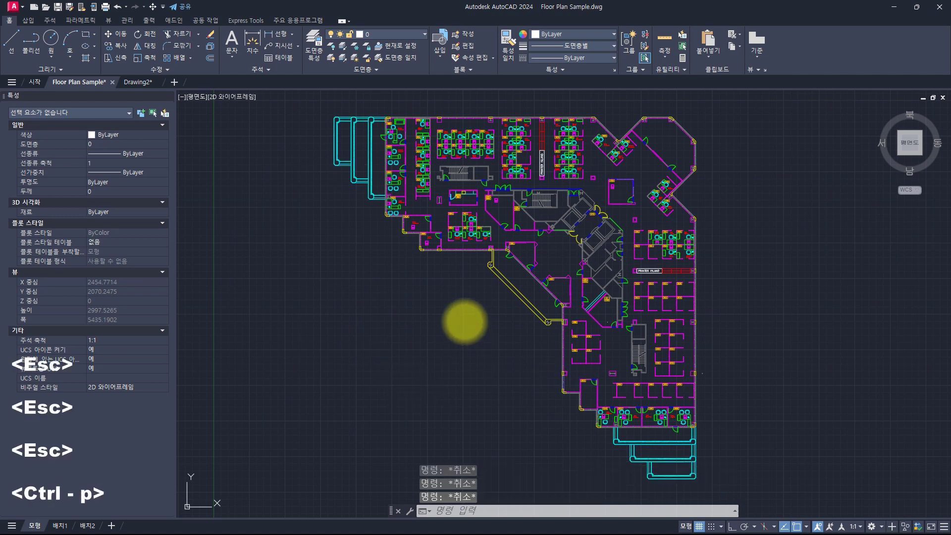
{"action": "left_click", "coordinate": [385, 210]}
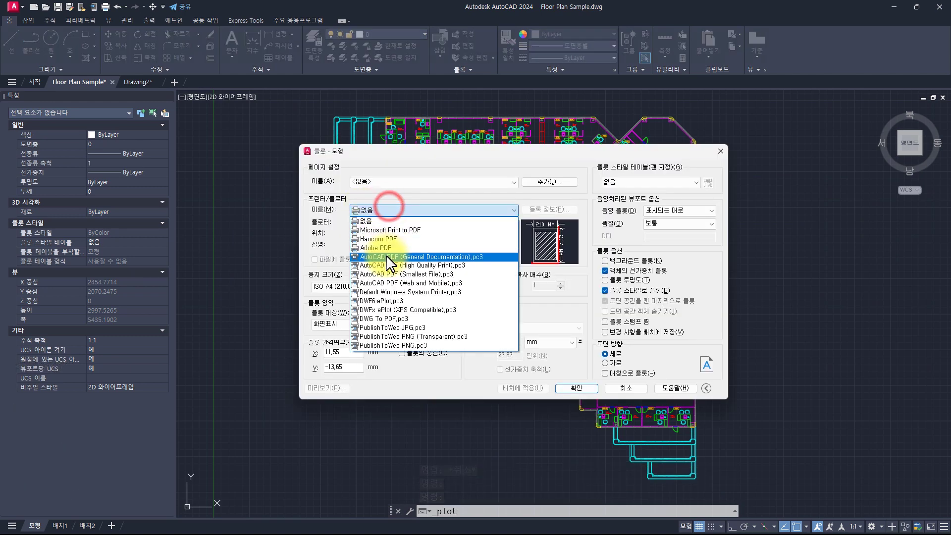
{"action": "left_click", "coordinate": [386, 254]}
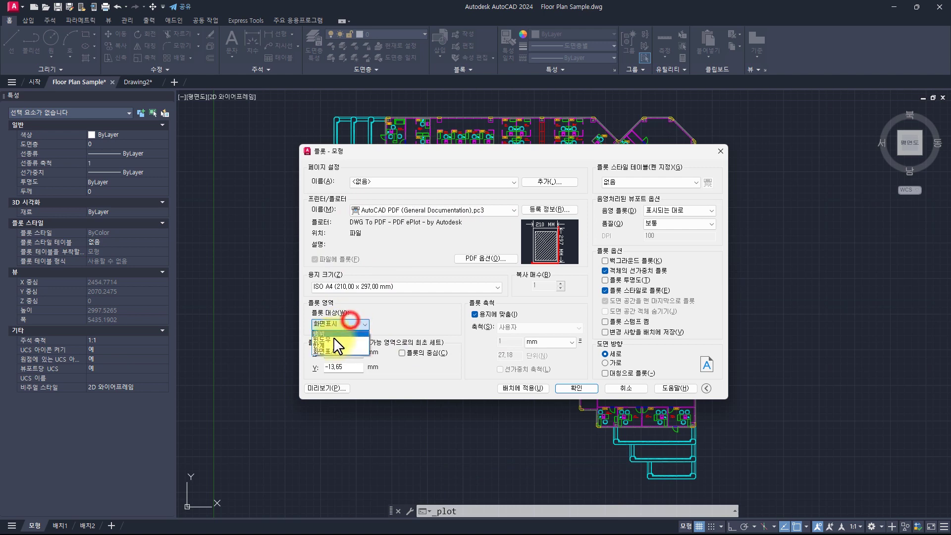
{"action": "left_click", "coordinate": [332, 345]}
{"action": "left_click", "coordinate": [402, 353]}
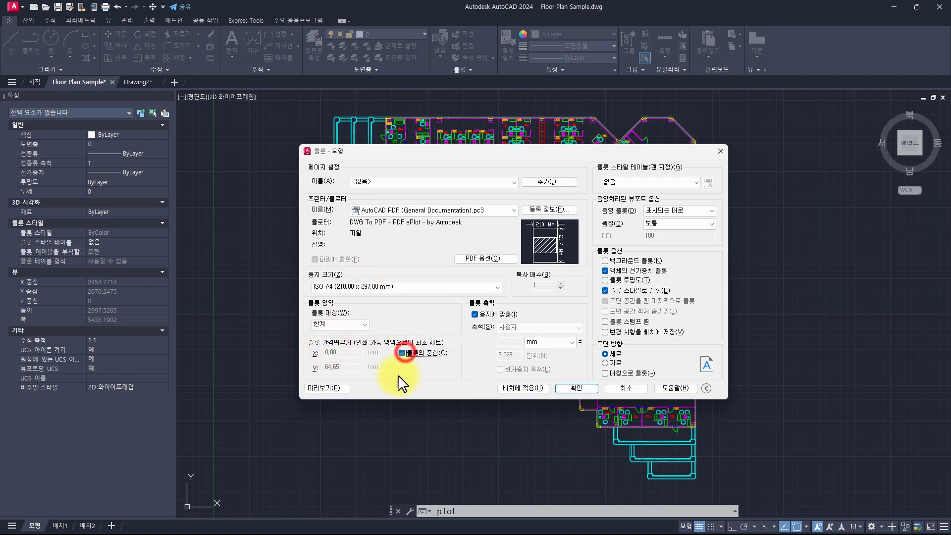
Preview the limits plot in portrait and again in landscape, check the plot area setting, and exit without printing
{"action": "left_click", "coordinate": [326, 388]}
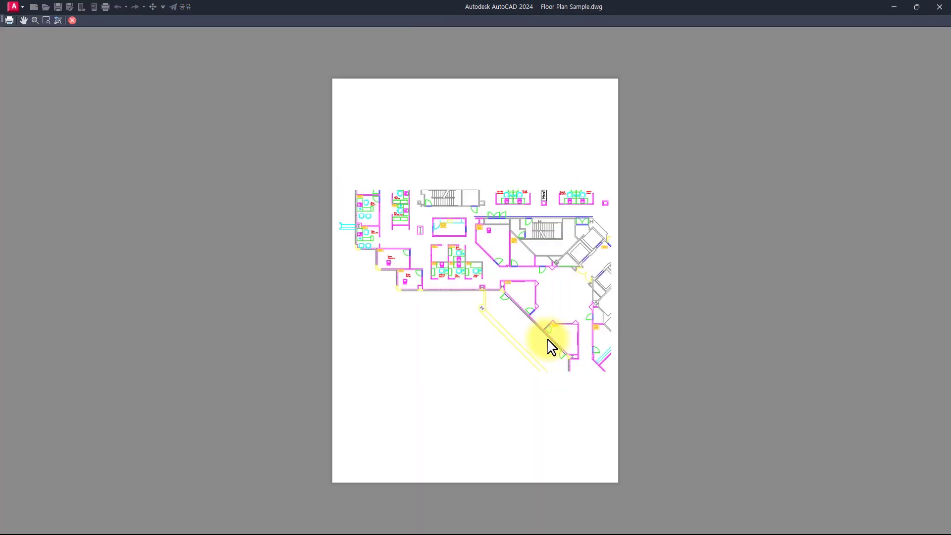
{"action": "key", "text": "Escape"}
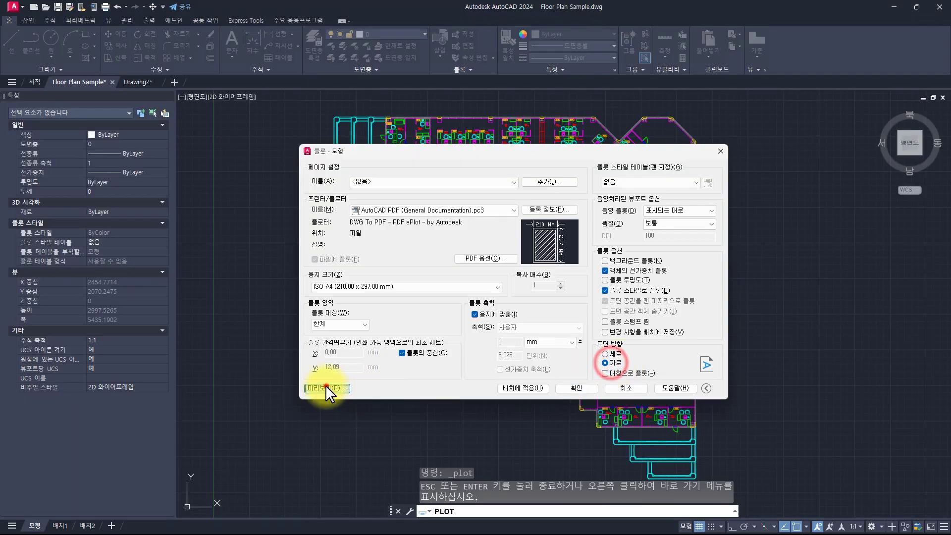
{"action": "left_click", "coordinate": [326, 388]}
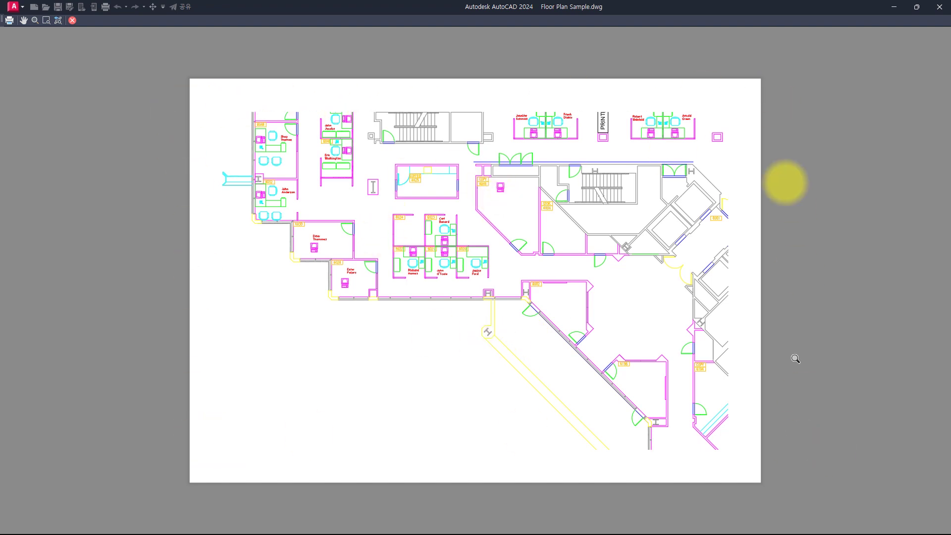
{"action": "key", "text": "Escape"}
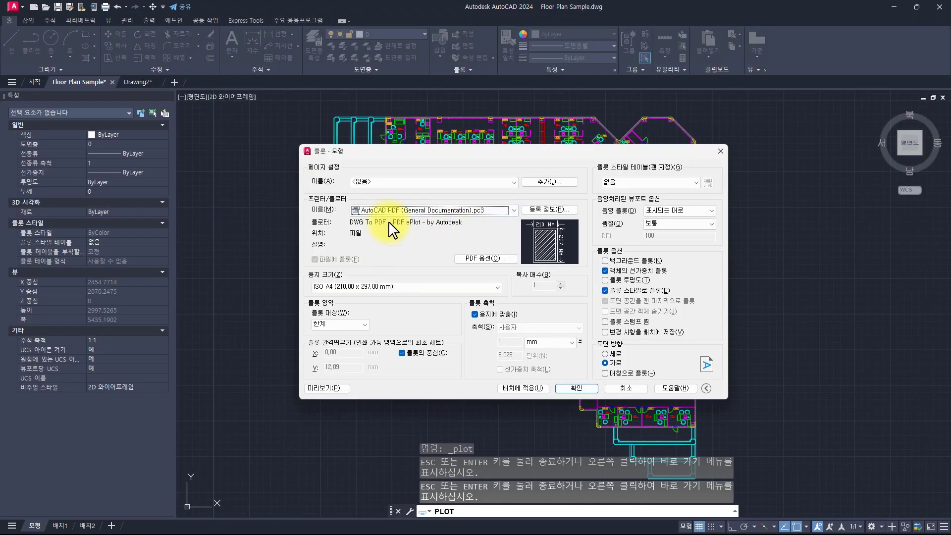
{"action": "left_click", "coordinate": [333, 325]}
{"action": "left_click", "coordinate": [398, 305]}
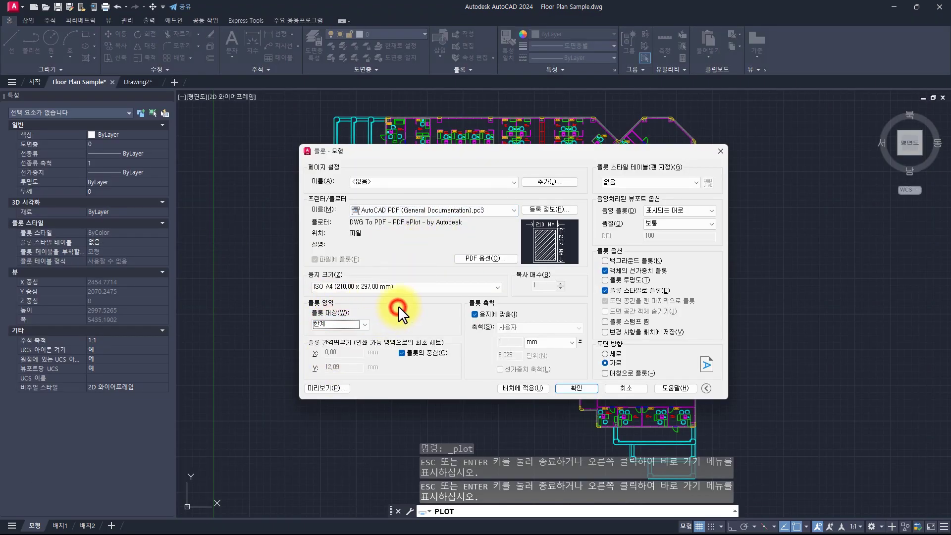
{"action": "key", "text": "Escape"}
{"action": "key", "text": "Escape"}
{"action": "key", "text": "Escape"}
{"action": "key", "text": "Escape"}
Switch to diagrams.net, mark and box the WCS, UCS and WCS labels in red, and redraw the check mark beside LIMITS
{"action": "key", "text": "alt+Tab"}
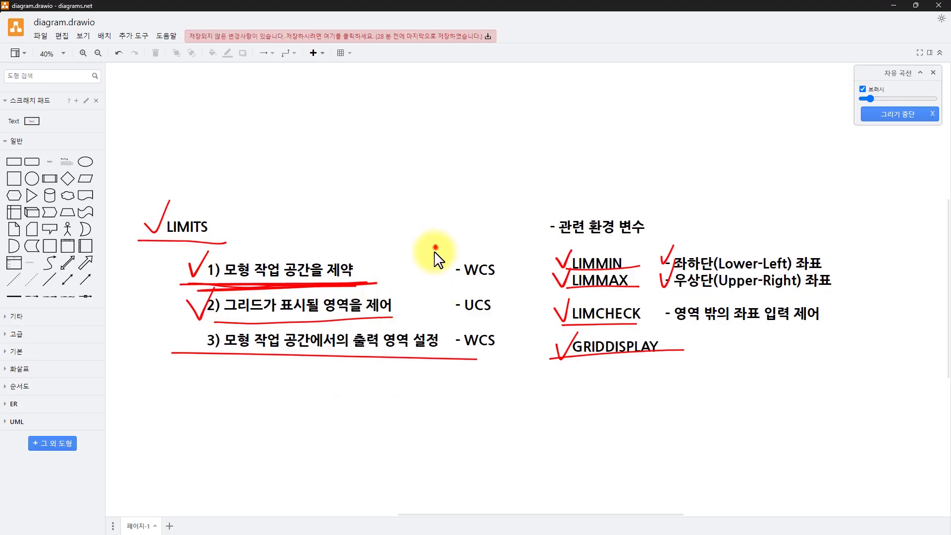
{"action": "mouse_move", "coordinate": [435, 245]}
{"action": "left_mouse_down"}
{"action": "mouse_move", "coordinate": [503, 384]}
{"action": "mouse_move", "coordinate": [517, 381]}
{"action": "mouse_move", "coordinate": [515, 258]}
{"action": "mouse_move", "coordinate": [413, 256]}
{"action": "mouse_move", "coordinate": [425, 258]}
{"action": "left_mouse_up"}
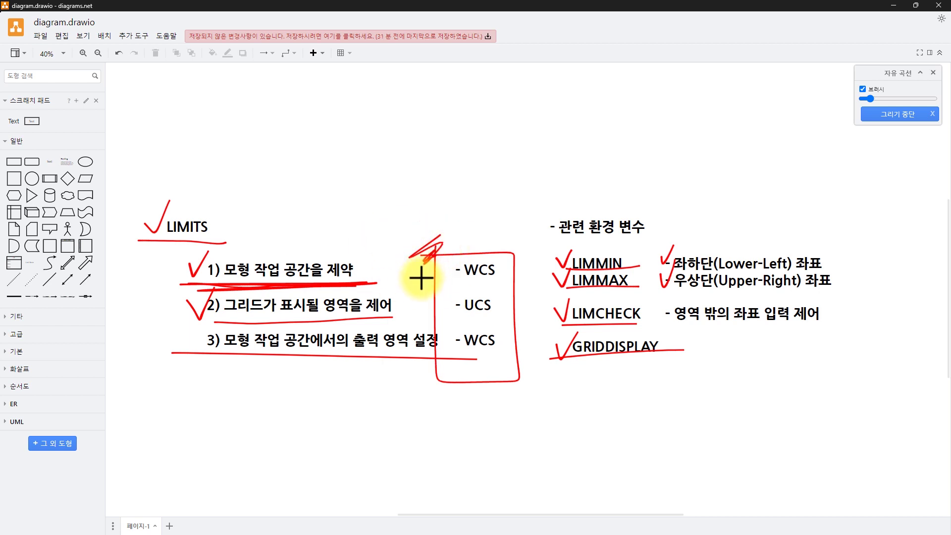
{"action": "left_click_drag", "start_coordinate": [144, 219], "coordinate": [180, 188]}
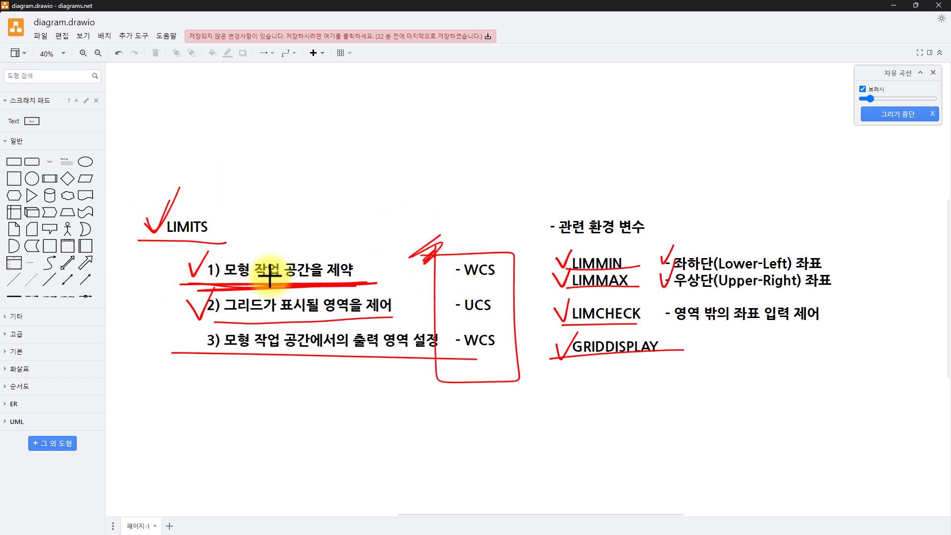
Underline the WCS, UCS and WCS labels of the three notes in red, and stop freehand drawing
{"action": "left_click_drag", "start_coordinate": [411, 279], "coordinate": [527, 277]}
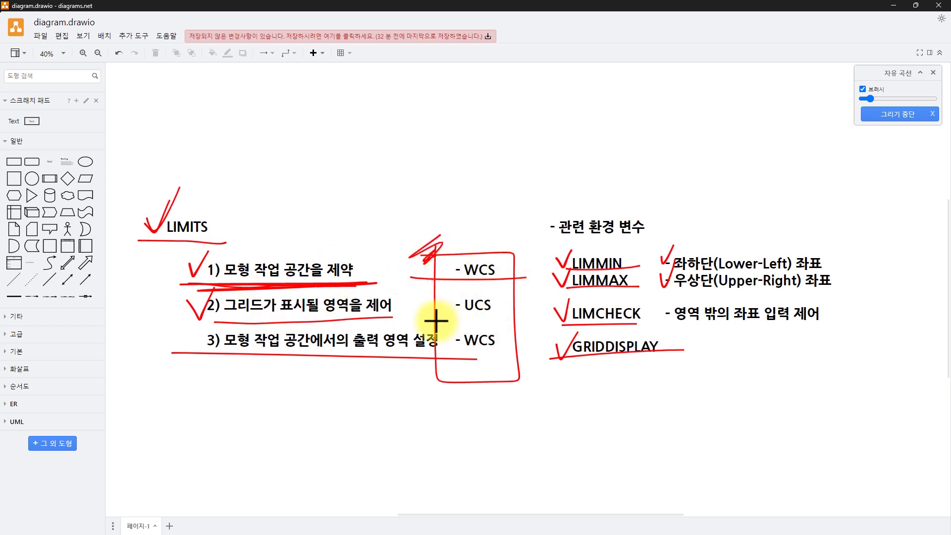
{"action": "left_click_drag", "start_coordinate": [428, 316], "coordinate": [511, 310]}
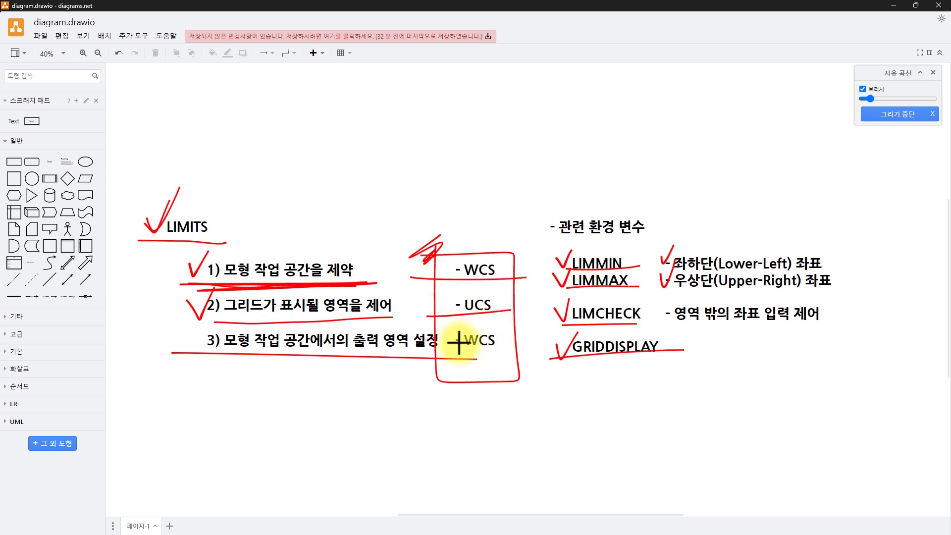
{"action": "left_click_drag", "start_coordinate": [420, 353], "coordinate": [524, 355]}
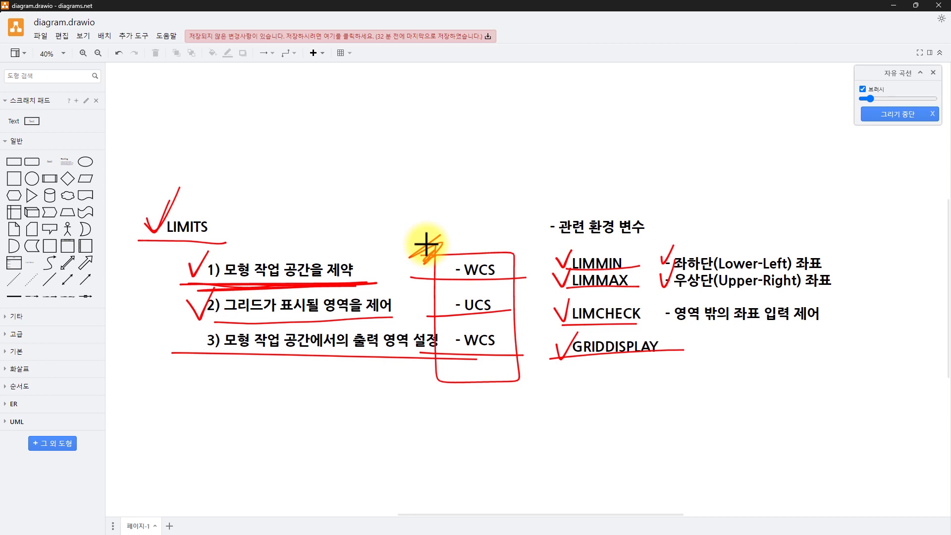
{"action": "key", "text": "Escape"}
{"action": "key", "text": "Escape"}
{"action": "key", "text": "Escape"}
Return to the Floor Plan Sample drawing in AutoCAD with the whole plan in view and no command active
{"action": "key", "text": "alt+Tab"}
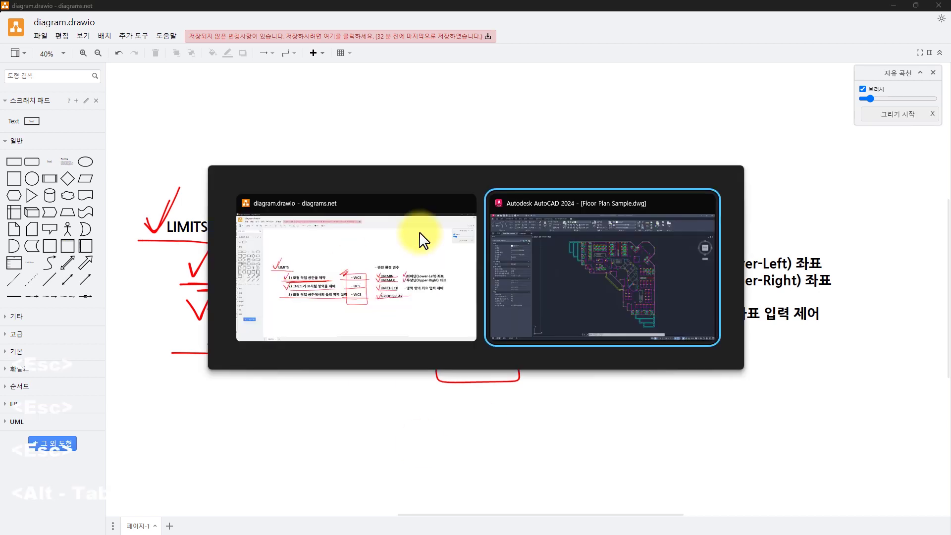
{"action": "key", "text": "Escape"}
{"action": "key", "text": "Escape"}
{"action": "key", "text": "Escape"}
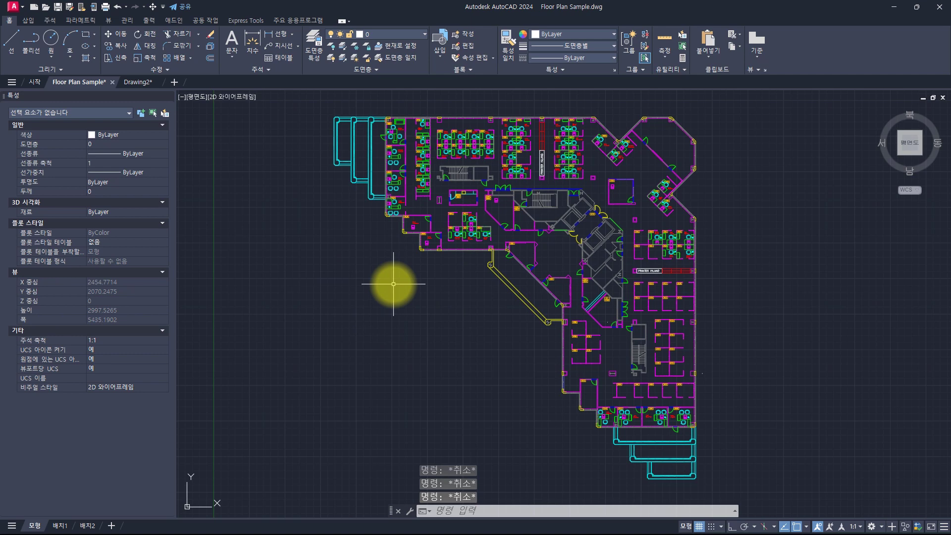
{"action": "scroll", "coordinate": [394, 284], "scroll_direction": "down", "scroll_amount": 4}
{"action": "key", "text": "Escape"}
{"action": "key", "text": "Escape"}
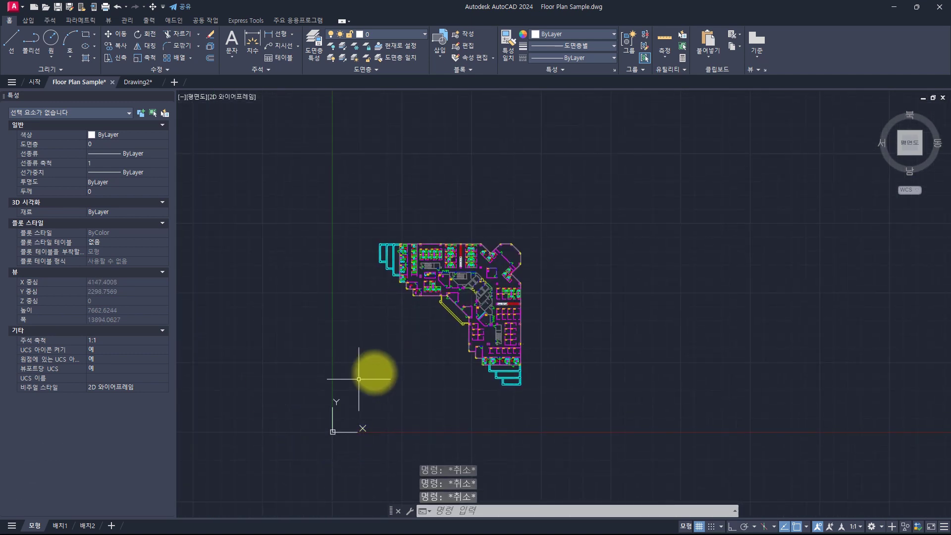
{"action": "key", "text": "Escape"}
{"action": "key", "text": "Escape"}
{"action": "key", "text": "Escape"}
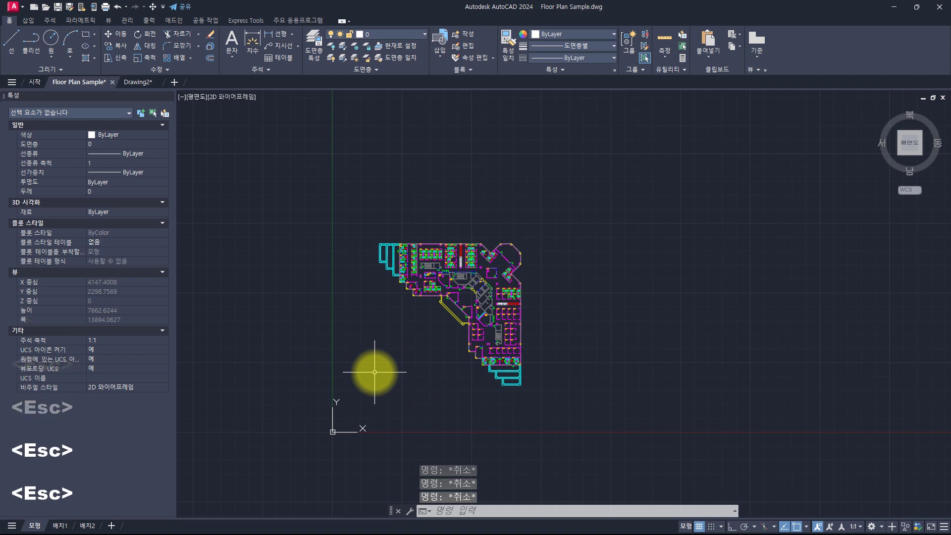
Define a new UCS with its origin to the left of the floor plan and its X axis tilted up to the right
{"action": "type", "text": "ucs"}
{"action": "key", "text": "space"}
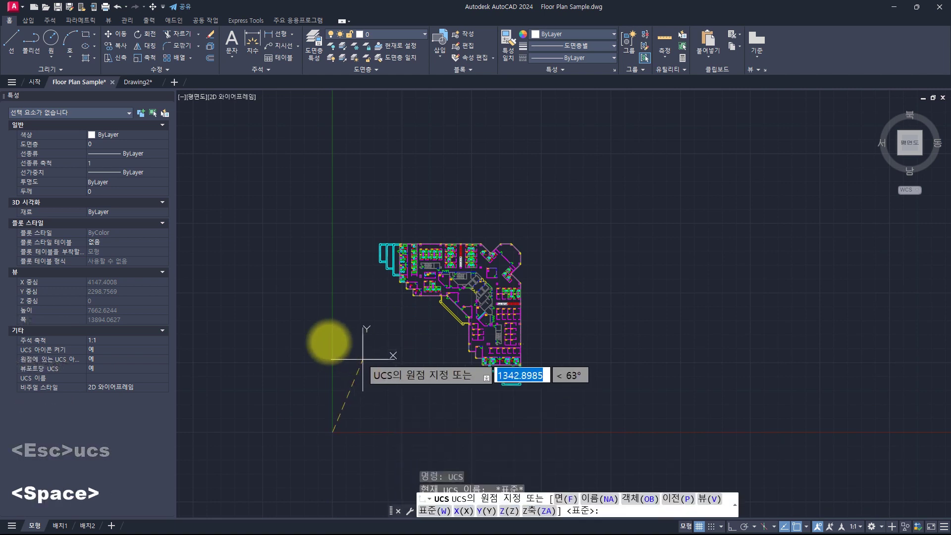
{"action": "left_click", "coordinate": [278, 351]}
{"action": "left_click", "coordinate": [350, 313]}
{"action": "left_click", "coordinate": [270, 262]}
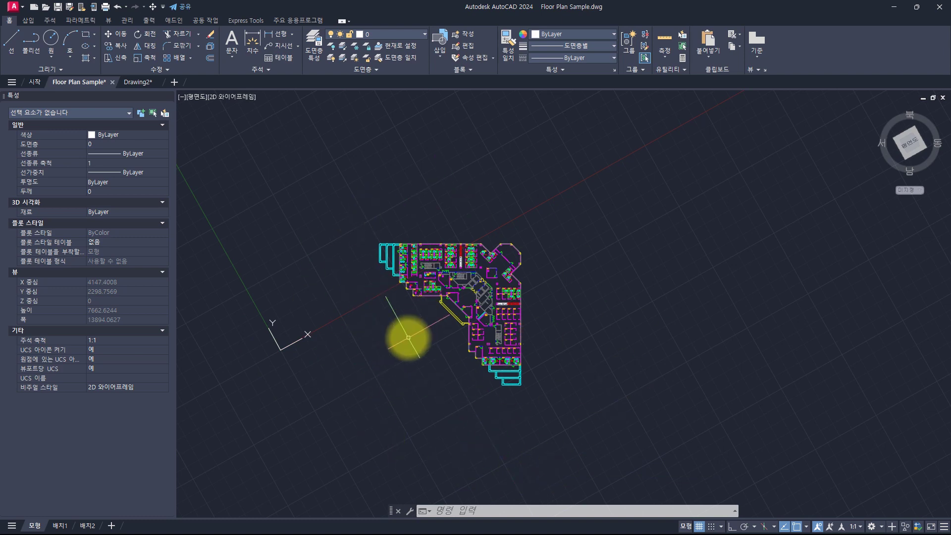
Glance at the diagrams.net notes, and set the model space limits from 0,0 to 420,297 in the AutoCAD drawing
{"action": "key", "text": "alt+Tab"}
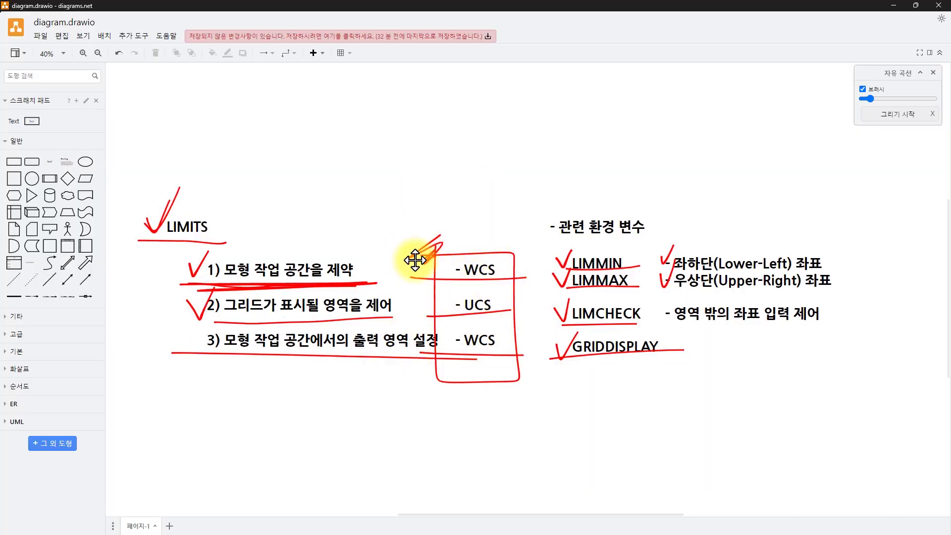
{"action": "key", "text": "alt+Tab"}
{"action": "key", "text": "Escape"}
{"action": "key", "text": "Escape"}
{"action": "type", "text": "limits"}
{"action": "key", "text": "Return"}
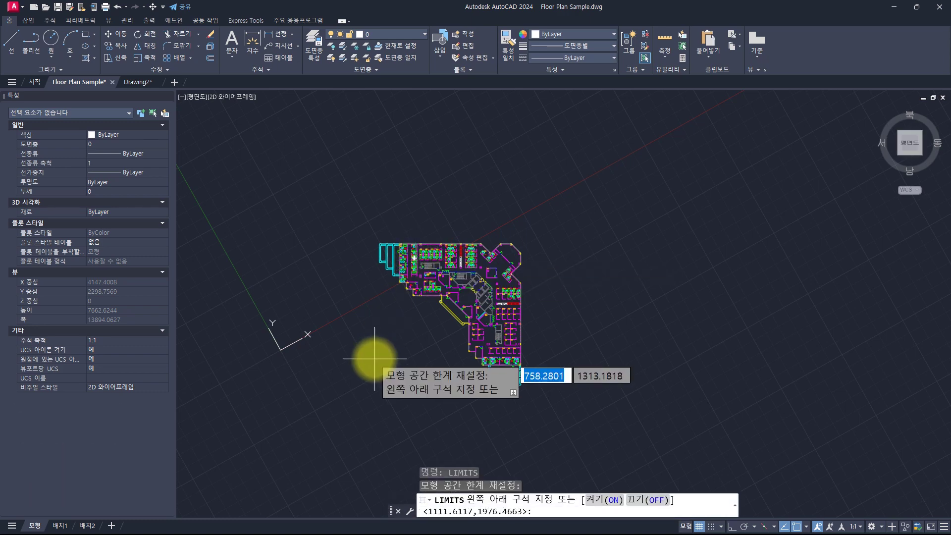
{"action": "type", "text": "0,0"}
{"action": "key", "text": "Return"}
{"action": "type", "text": "420"}
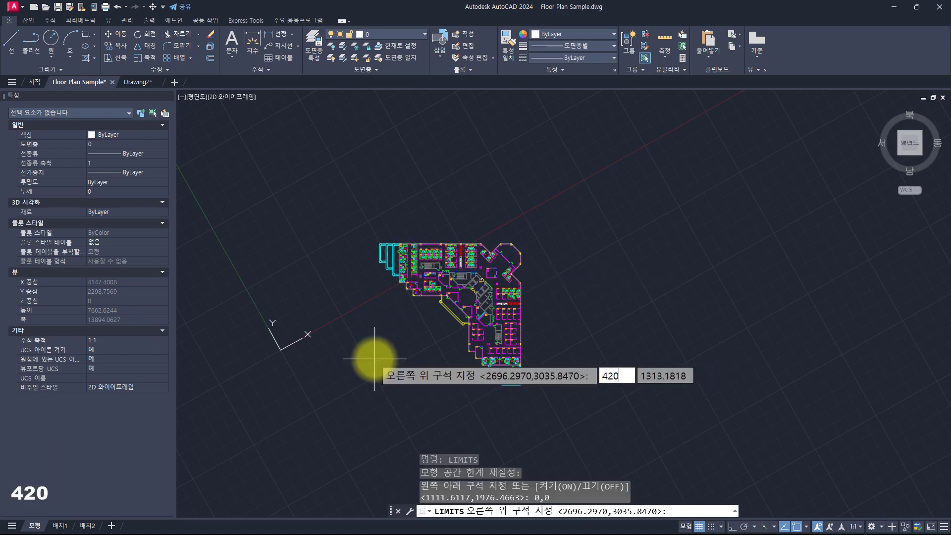
{"action": "type", "text": ",29"}
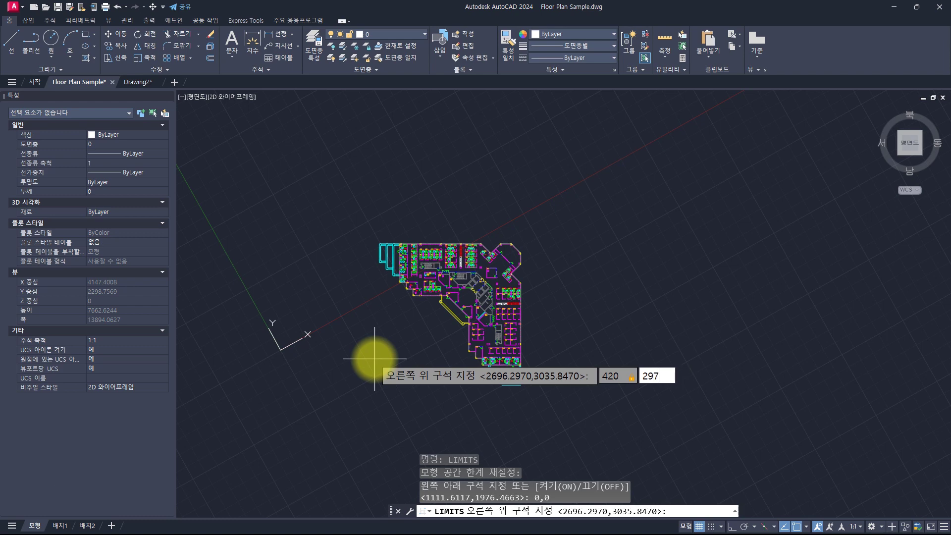
{"action": "type", "text": "7"}
{"action": "key", "text": "Return"}
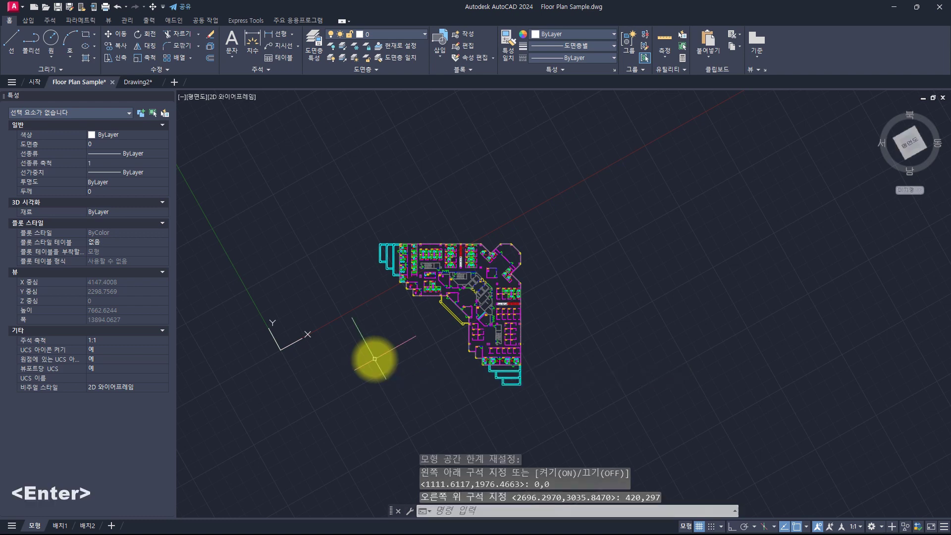
{"action": "key", "text": "Escape"}
{"action": "key", "text": "Escape"}
{"action": "key", "text": "Escape"}
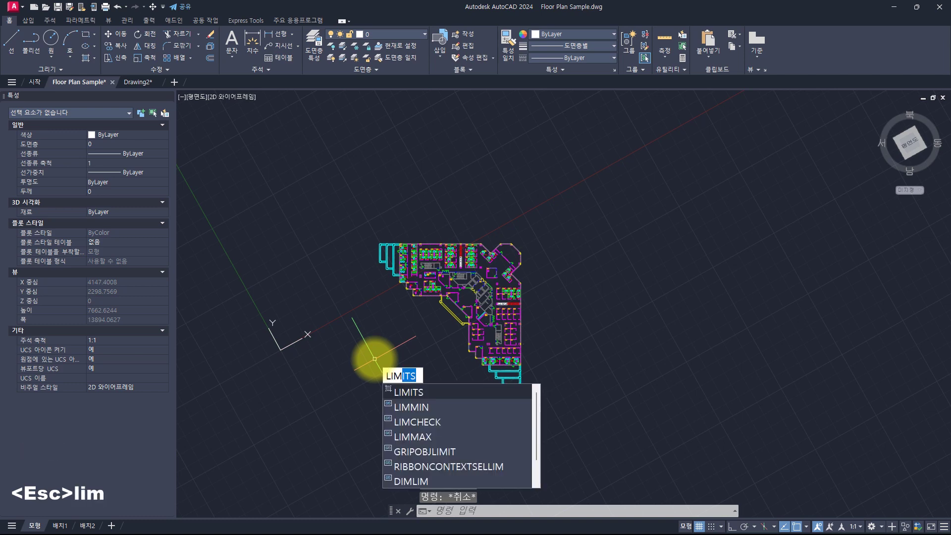
Check the stored lower-left limit with the LIMMIN variable, leaving its value as it is
{"action": "key", "text": "Escape"}
{"action": "key", "text": "Escape"}
{"action": "key", "text": "Escape"}
{"action": "key", "text": "Escape"}
{"action": "key", "text": "Escape"}
{"action": "key", "text": "Escape"}
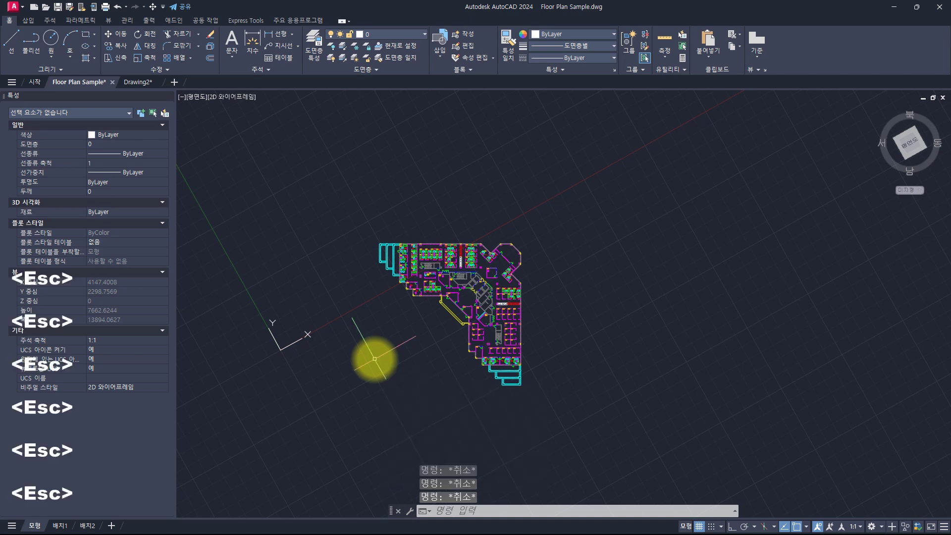
{"action": "type", "text": "limm"}
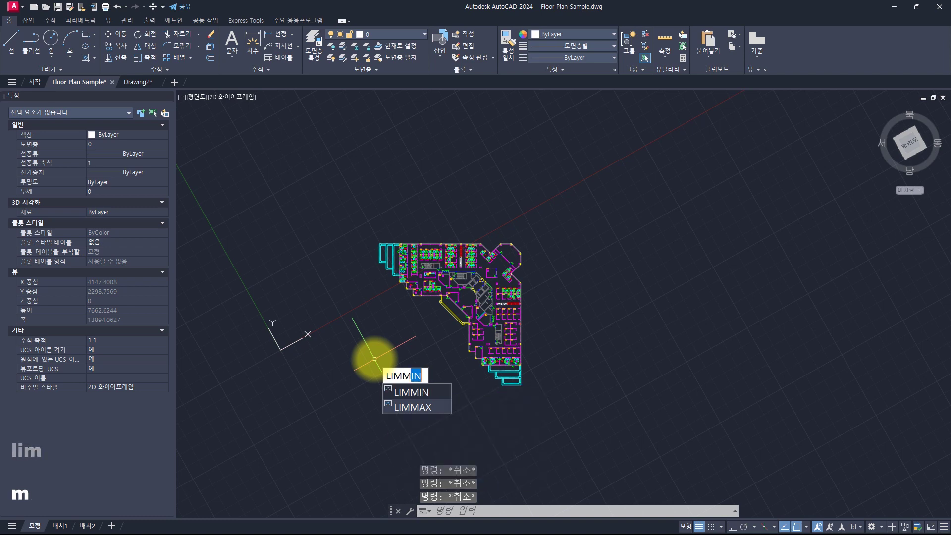
{"action": "key", "text": "Return"}
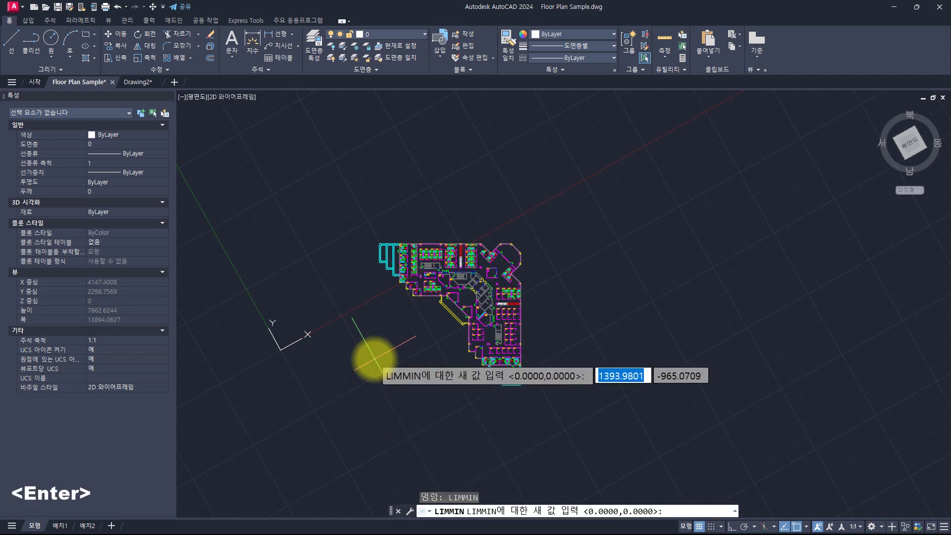
{"action": "key", "text": "Escape"}
{"action": "key", "text": "Escape"}
{"action": "key", "text": "Escape"}
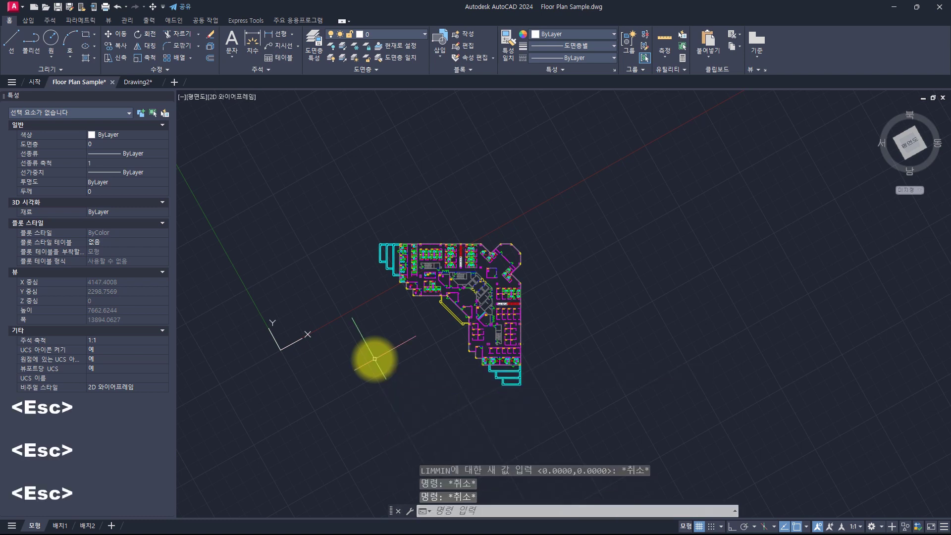
Check the stored upper-right limit with the LIMMAX variable, leaving its value as it is
{"action": "type", "text": "limmax"}
{"action": "key", "text": "Return"}
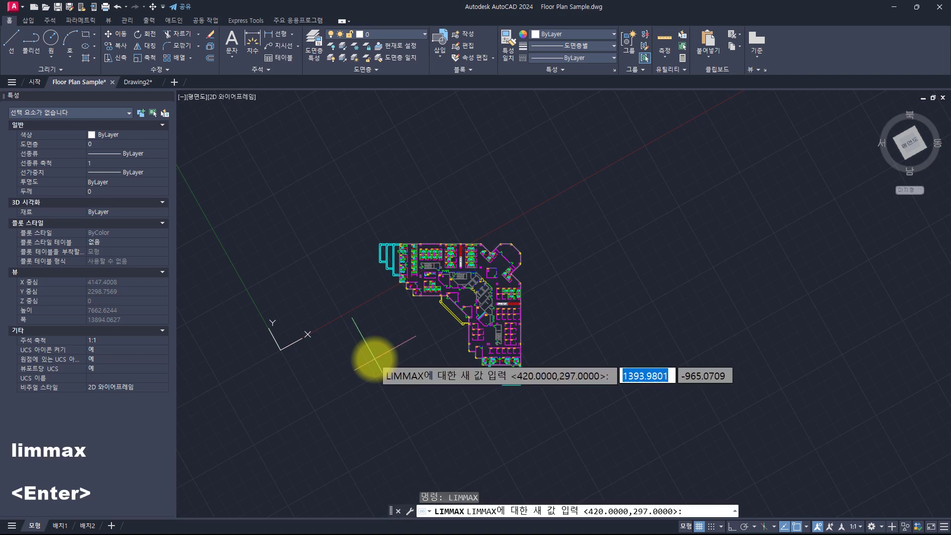
{"action": "key", "text": "Escape"}
{"action": "key", "text": "Escape"}
{"action": "key", "text": "Escape"}
{"action": "key", "text": "Escape"}
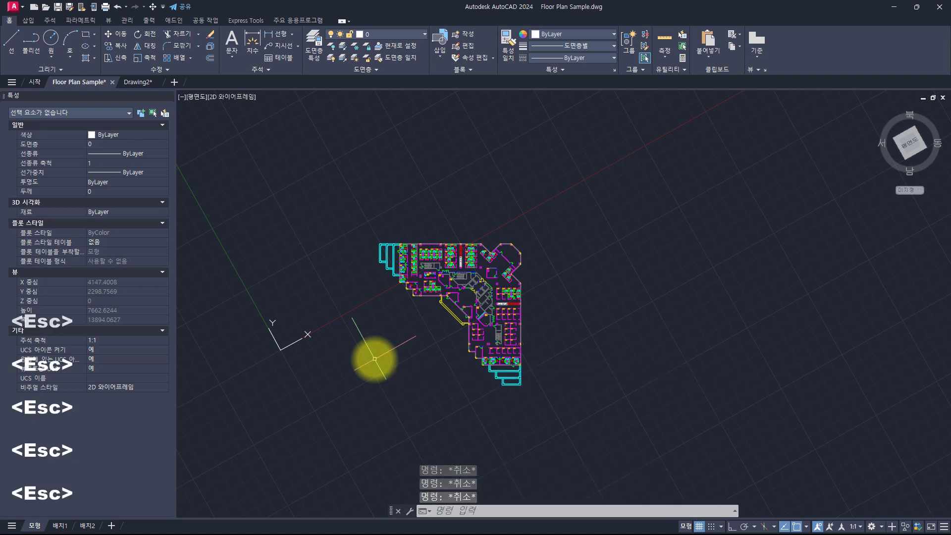
Consult the first LIMITS note and its WCS label in diagrams.net, and return to the AutoCAD drawing
{"action": "key", "text": "alt+Tab"}
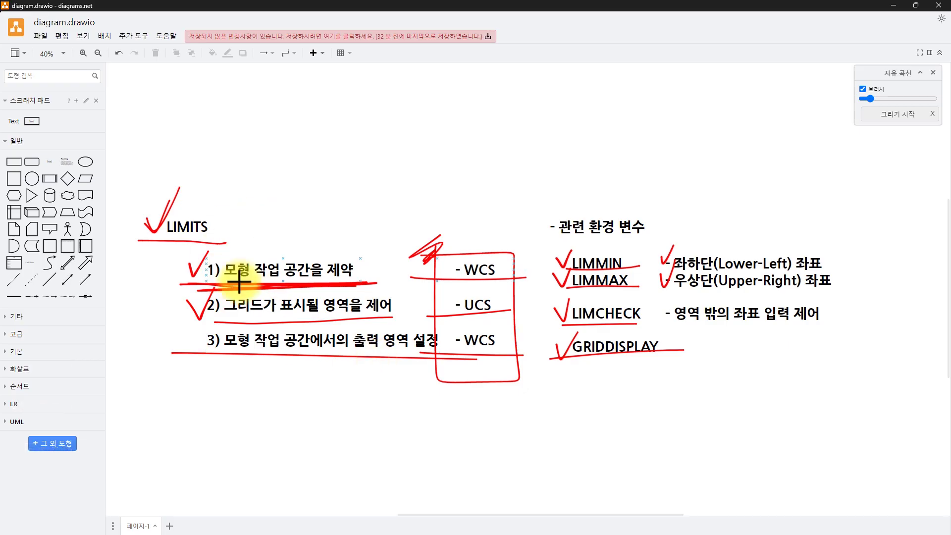
{"action": "left_click", "coordinate": [479, 265]}
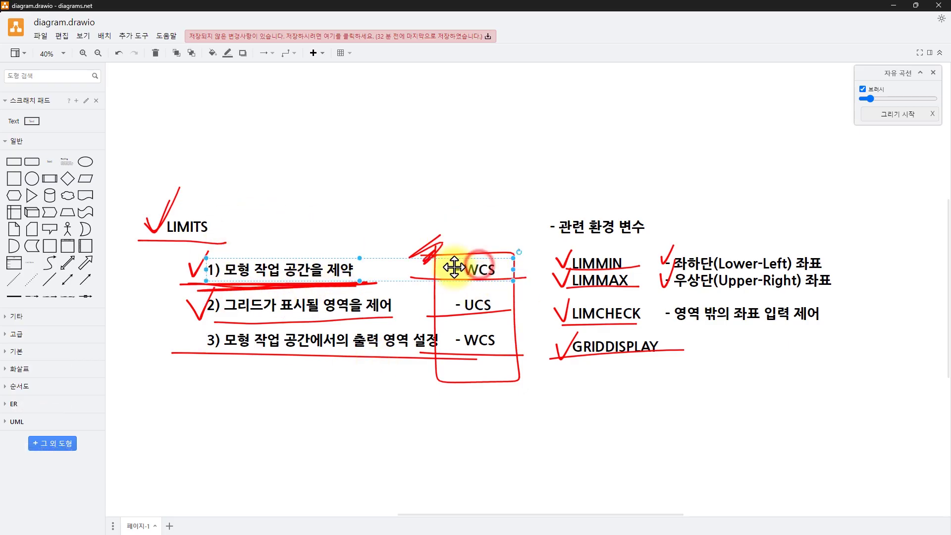
{"action": "key", "text": "alt+Tab"}
{"action": "key", "text": "Escape"}
{"action": "key", "text": "Escape"}
{"action": "key", "text": "Escape"}
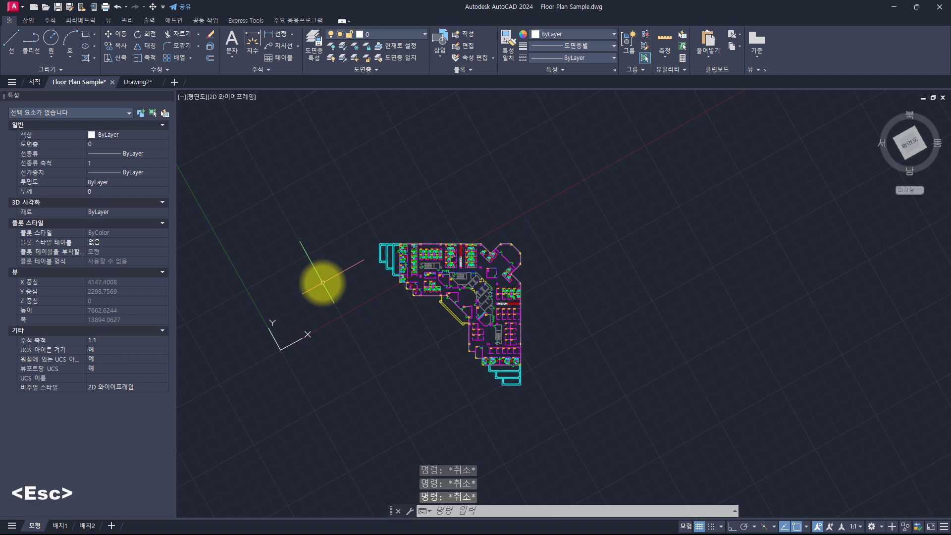
Turn limits checking on with the LIMITS command's ON option
{"action": "type", "text": "limi"}
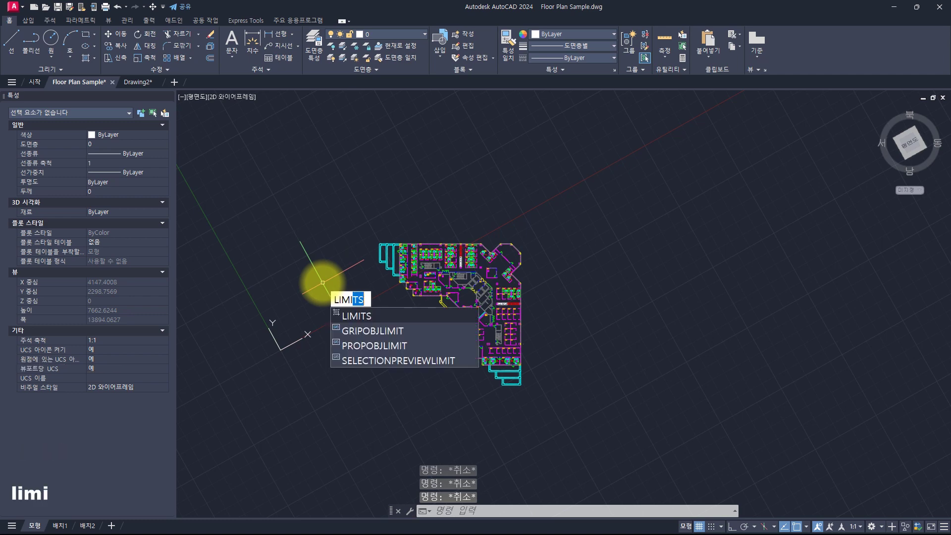
{"action": "key", "text": "Return"}
{"action": "type", "text": "on"}
{"action": "key", "text": "Return"}
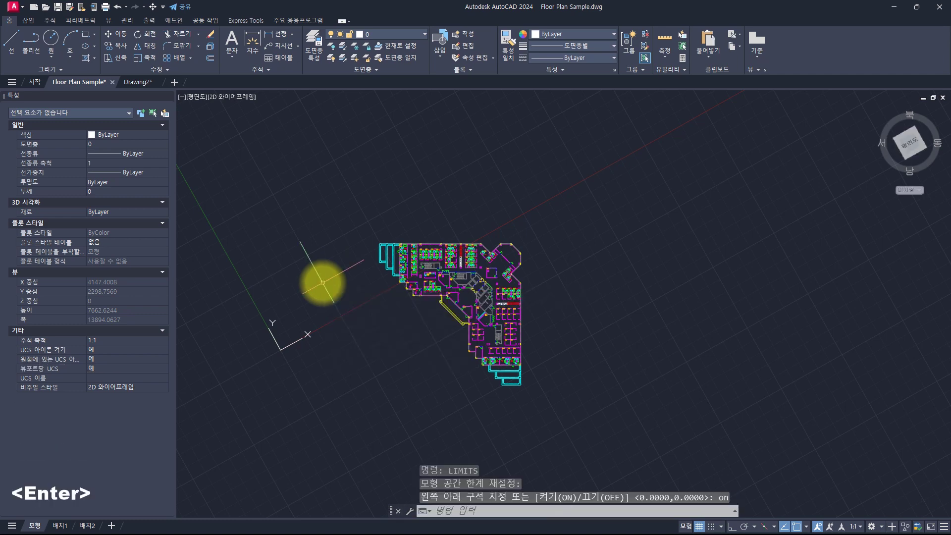
{"action": "key", "text": "Escape"}
{"action": "key", "text": "Escape"}
{"action": "key", "text": "Escape"}
Try to start a line at UCS coordinates 0,0 and at 1,1
{"action": "type", "text": "l"}
{"action": "key", "text": "space"}
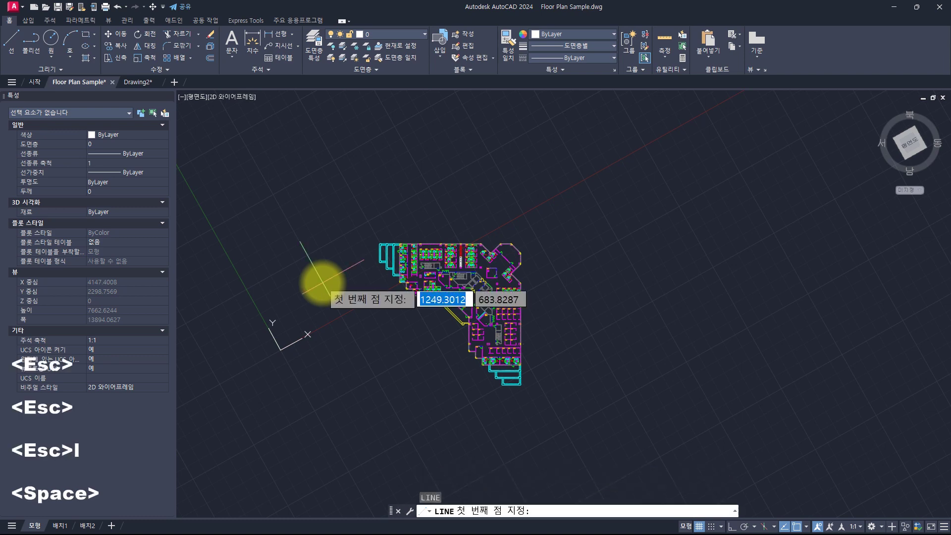
{"action": "type", "text": "0,0"}
{"action": "key", "text": "Return"}
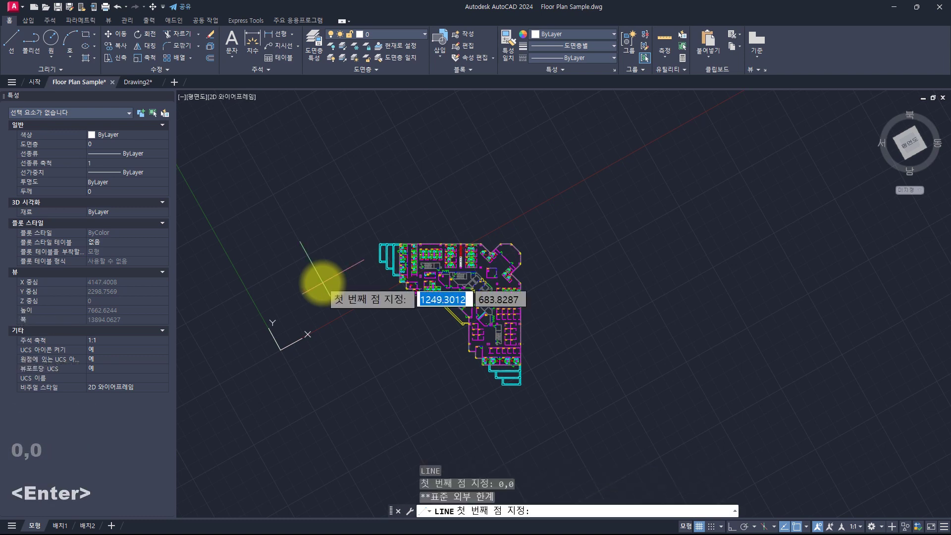
{"action": "type", "text": "0,0"}
{"action": "key", "text": "Return"}
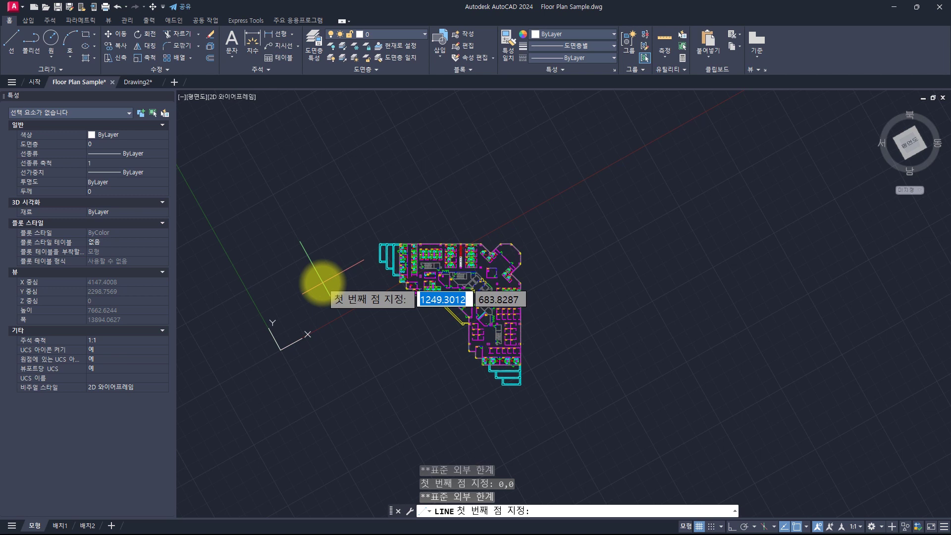
{"action": "type", "text": "0,0"}
{"action": "key", "text": "Return"}
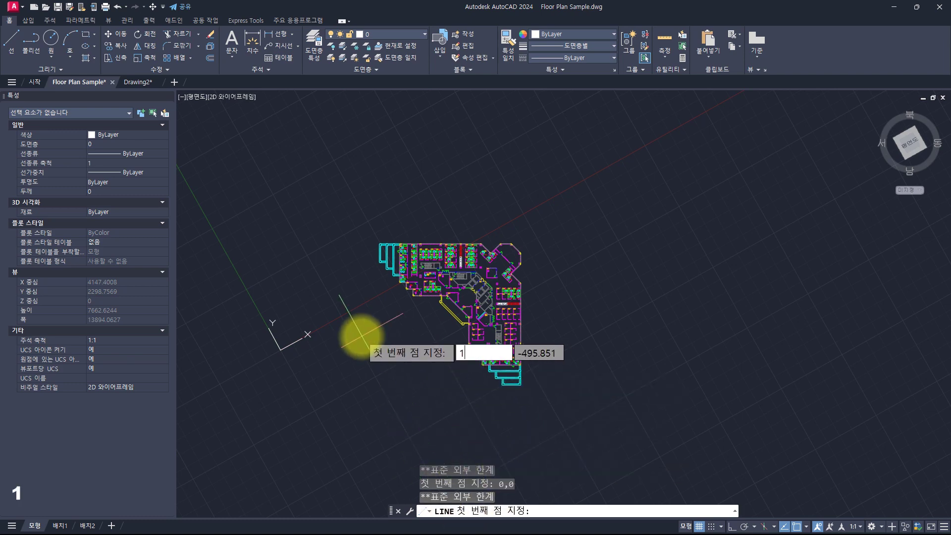
{"action": "type", "text": ",1"}
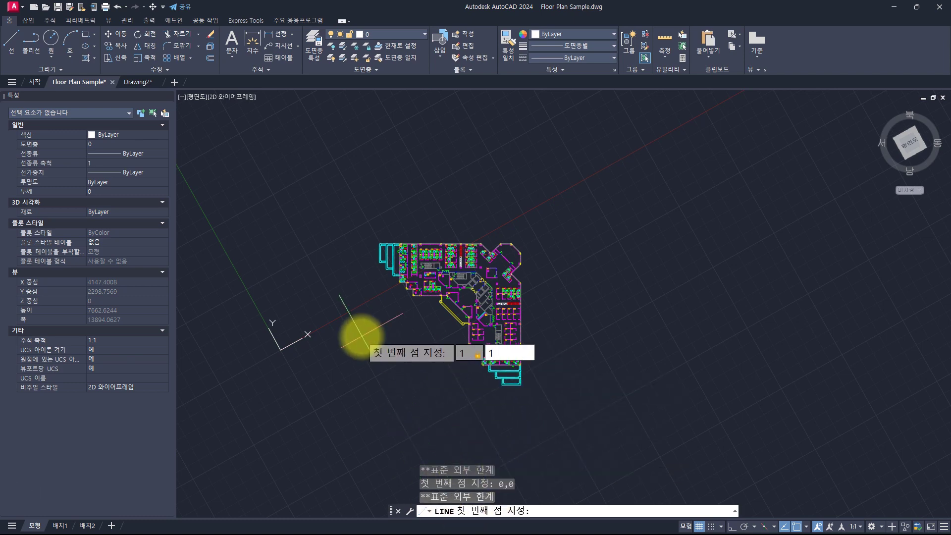
{"action": "key", "text": "Return"}
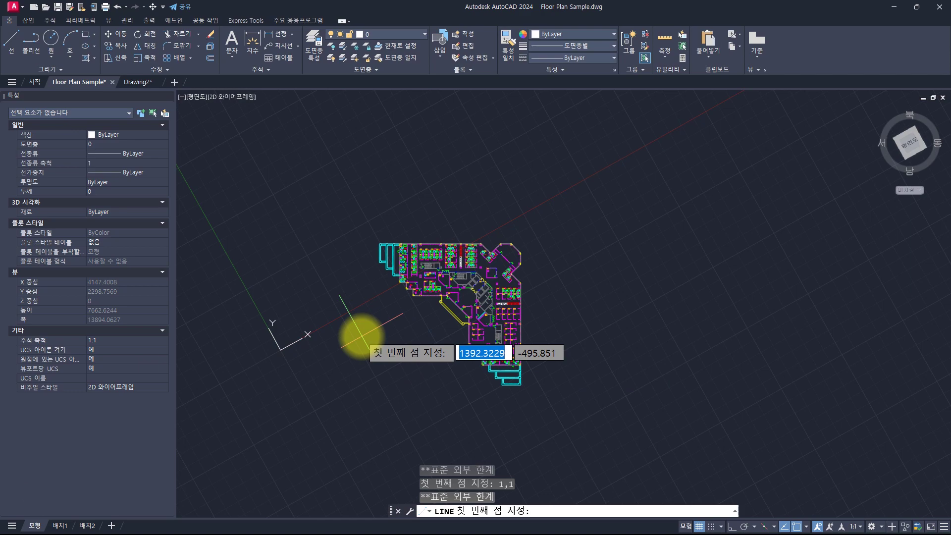
Switch to diagrams.net, select the first note with its WCS label, and return to the unfinished line in AutoCAD
{"action": "key", "text": "alt+Tab"}
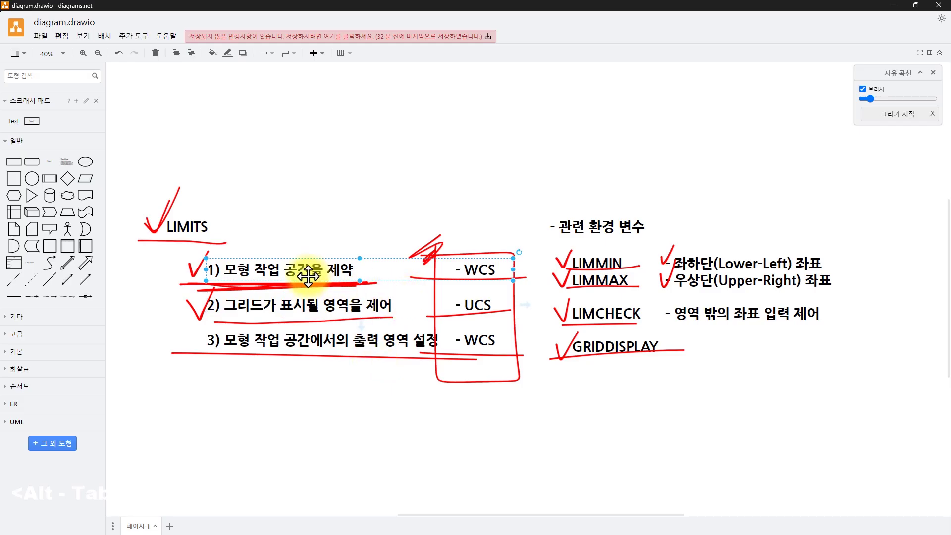
{"action": "left_click", "coordinate": [348, 218]}
{"action": "left_click_drag", "start_coordinate": [413, 221], "coordinate": [574, 316]}
{"action": "left_click", "coordinate": [483, 268]}
{"action": "key", "text": "alt+Tab"}
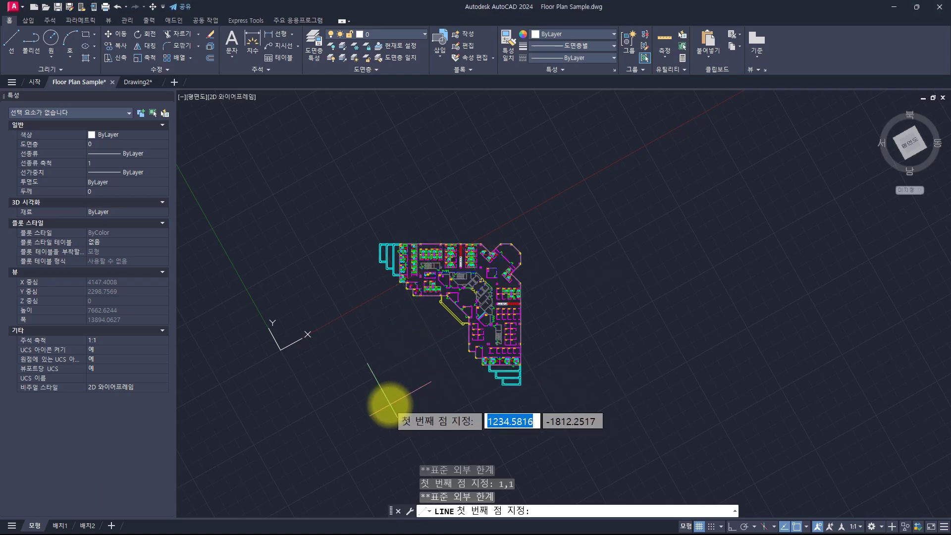
Try to start the line at 0,0 again and at points picked around the UCS origin, and cancel the command
{"action": "type", "text": "0,0"}
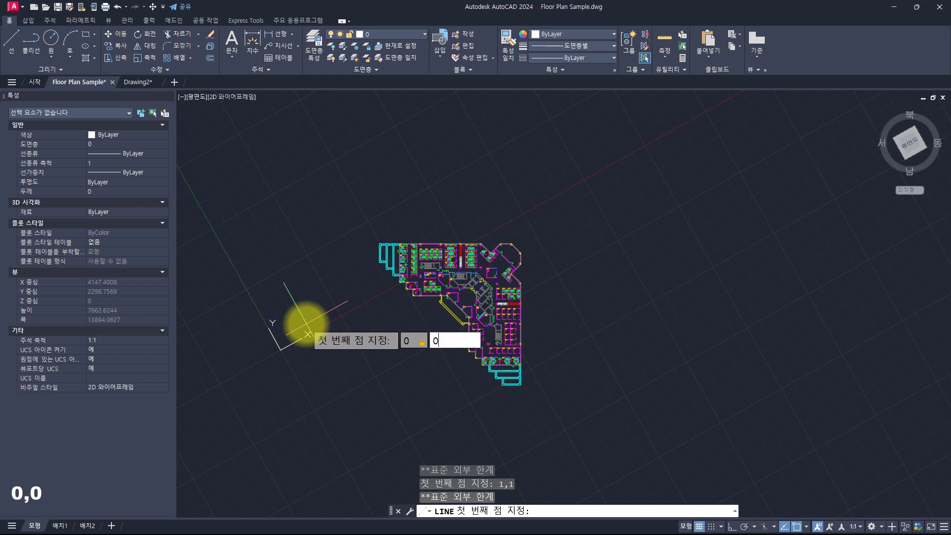
{"action": "key", "text": "Return"}
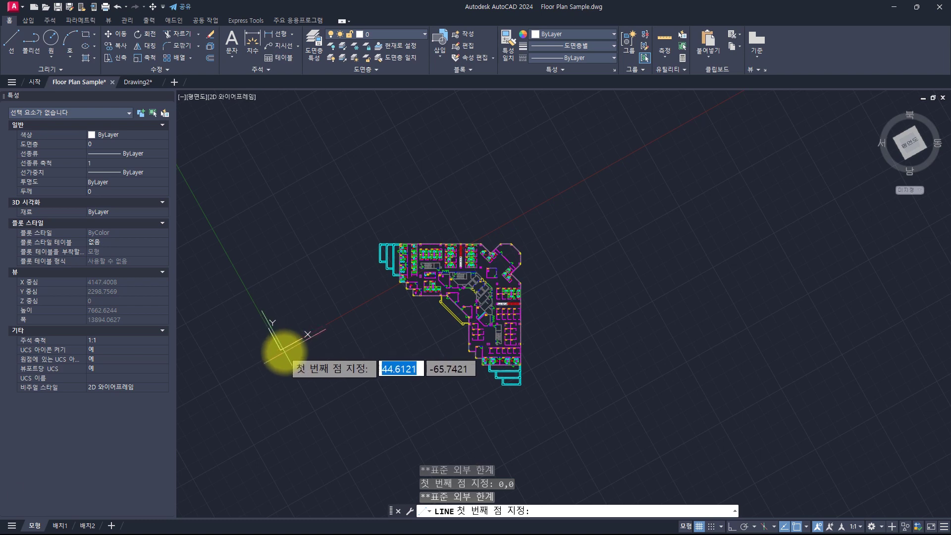
{"action": "type", "text": "0,0"}
{"action": "key", "text": "Return"}
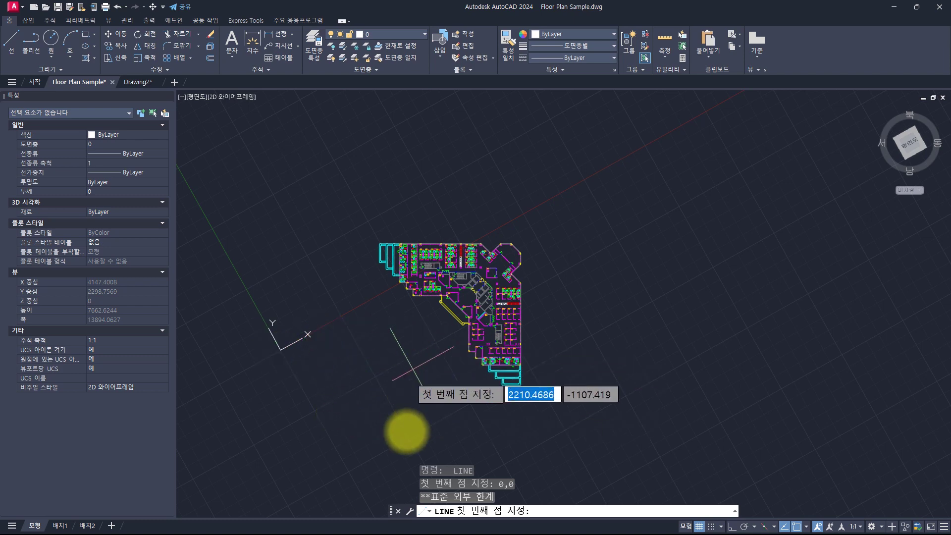
{"action": "left_click", "coordinate": [278, 347]}
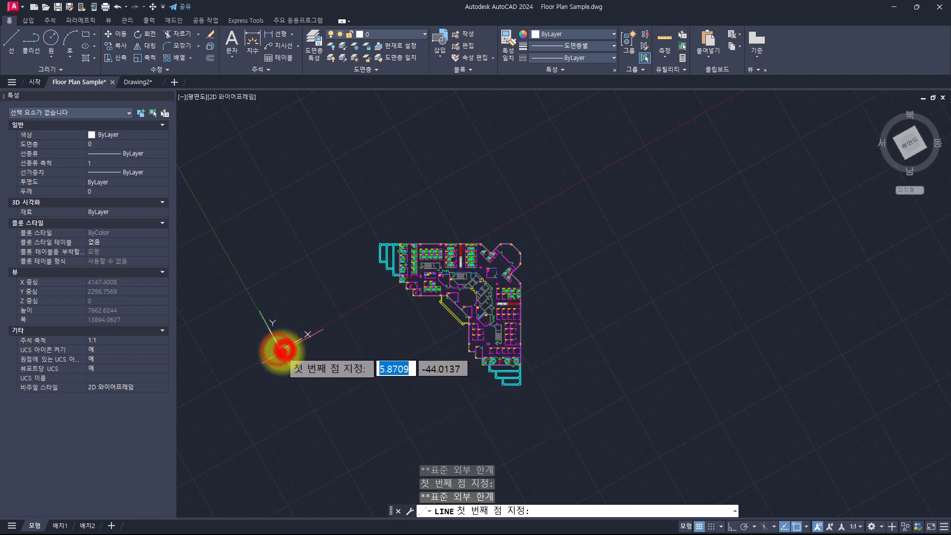
{"action": "left_click", "coordinate": [277, 342]}
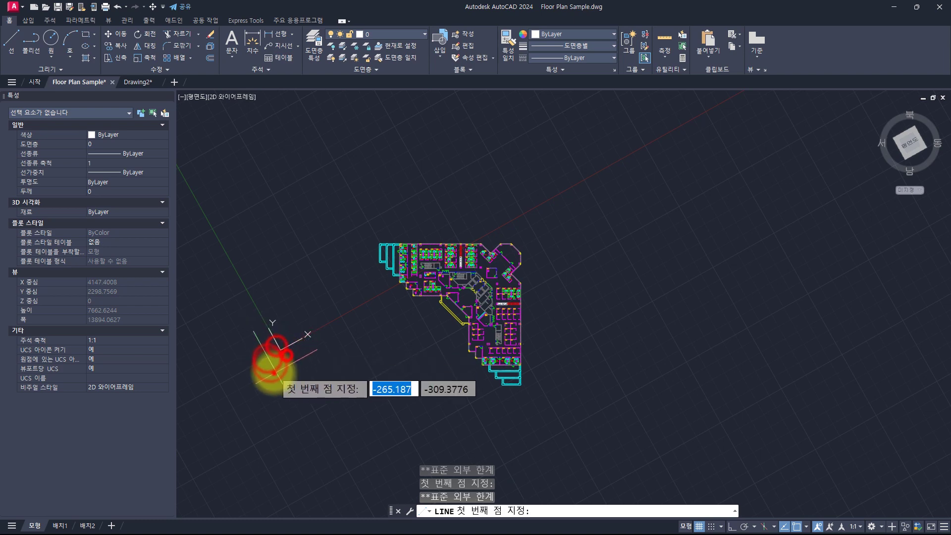
{"action": "key", "text": "Escape"}
{"action": "key", "text": "Escape"}
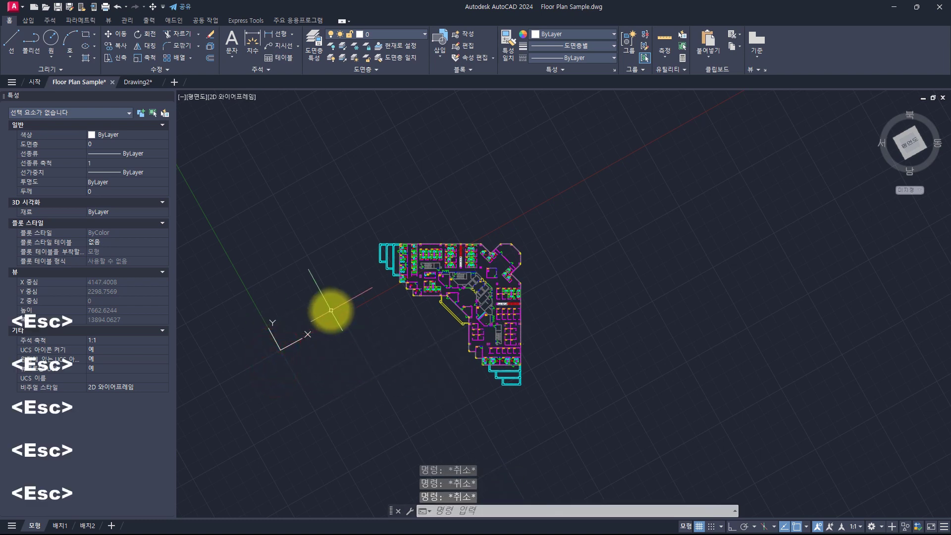
Review the WCS label of the first note in diagrams.net, and reset the UCS to World in AutoCAD
{"action": "key", "text": "alt+Tab"}
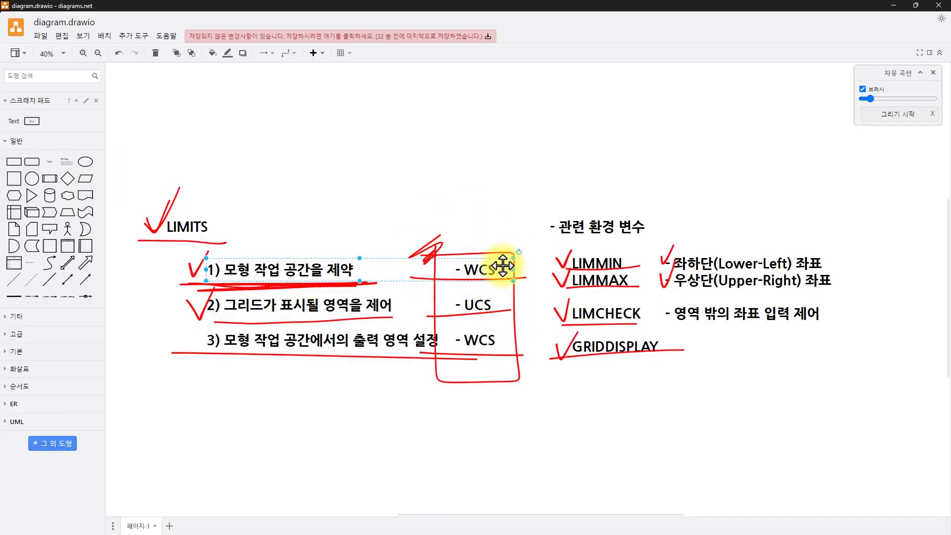
{"action": "key", "text": "alt+Tab"}
{"action": "key", "text": "Escape"}
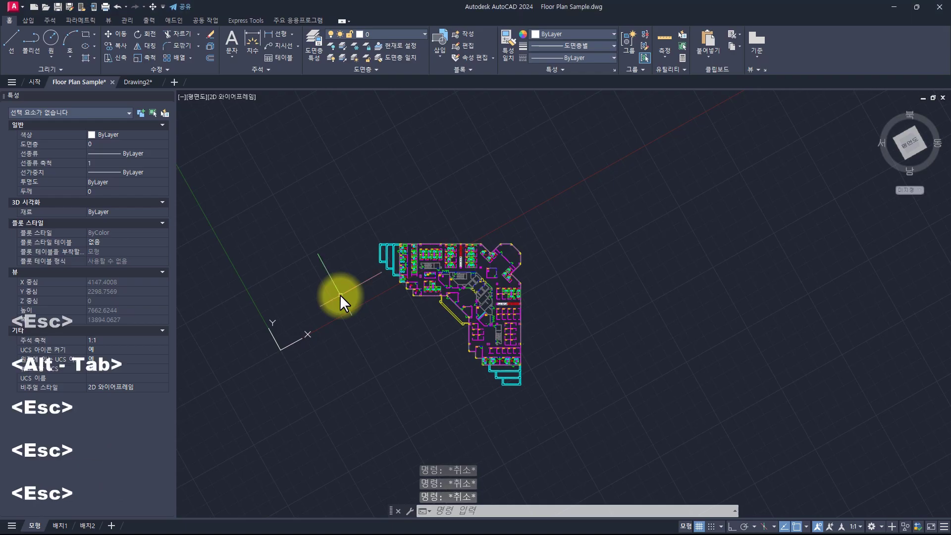
{"action": "type", "text": "ucs"}
{"action": "key", "text": "Return"}
{"action": "type", "text": "w"}
{"action": "key", "text": "Return"}
{"action": "key", "text": "Escape"}
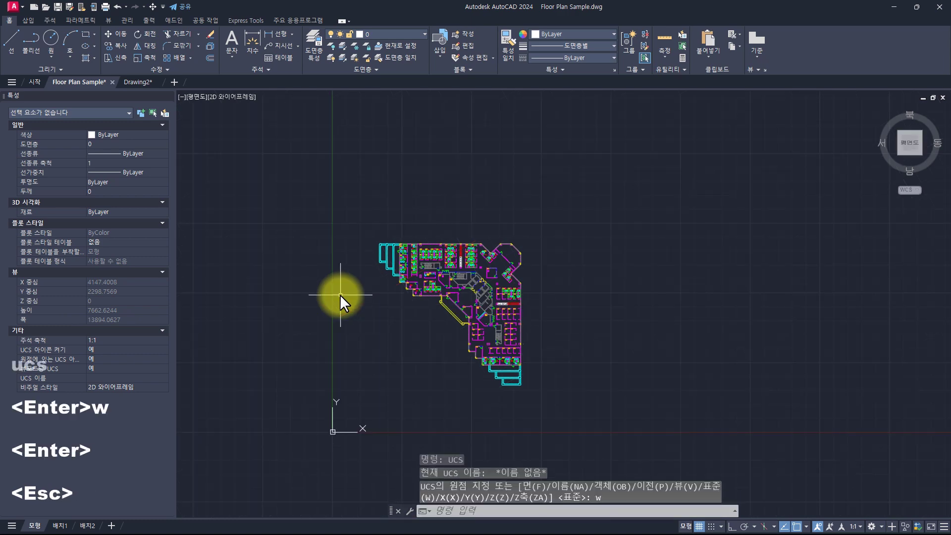
{"action": "key", "text": "Escape"}
{"action": "key", "text": "Escape"}
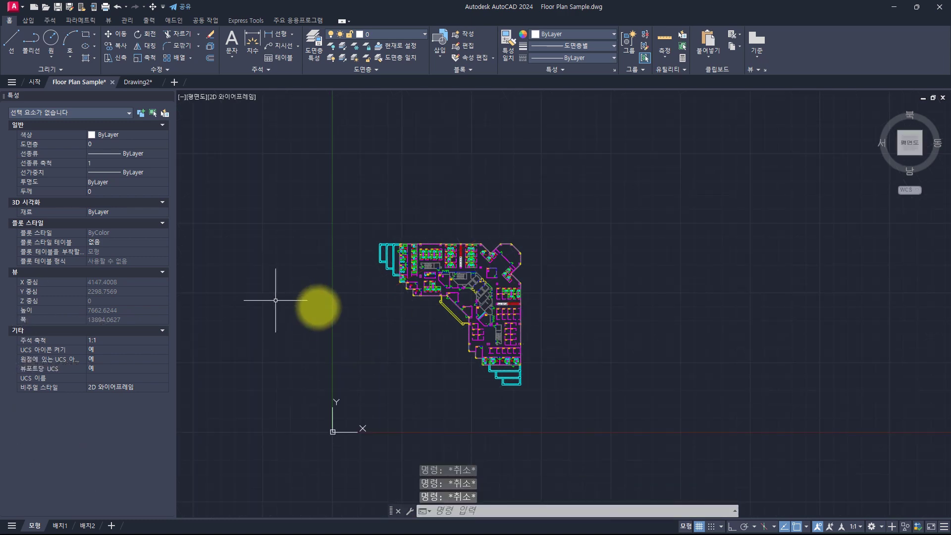
Try to start a line at several points picked all around the floor plan, and cancel the command
{"action": "type", "text": "l"}
{"action": "key", "text": "space"}
{"action": "left_click", "coordinate": [252, 204]}
{"action": "left_click", "coordinate": [418, 158]}
{"action": "left_click", "coordinate": [546, 166]}
{"action": "left_click", "coordinate": [603, 190]}
{"action": "left_click", "coordinate": [641, 251]}
{"action": "left_click", "coordinate": [650, 298]}
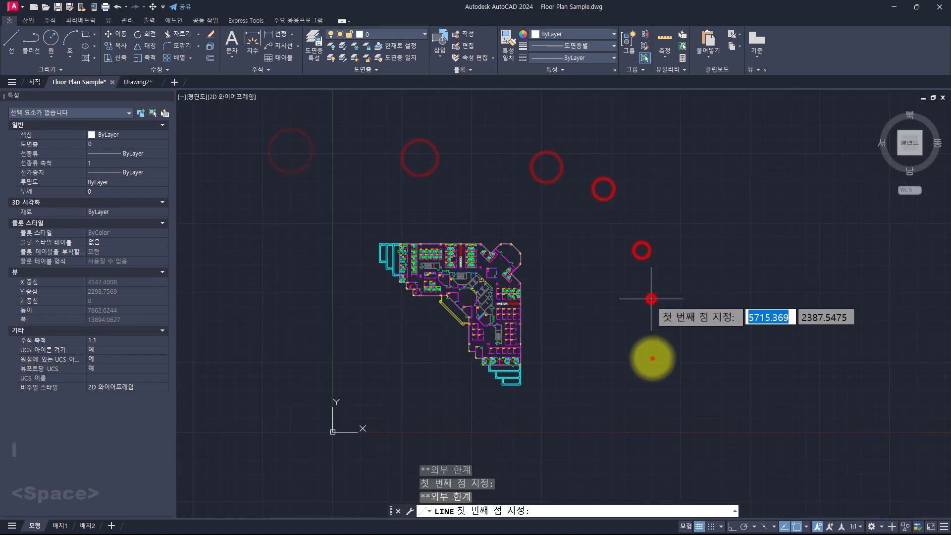
{"action": "left_click", "coordinate": [653, 359]}
{"action": "left_click", "coordinate": [628, 395]}
{"action": "left_click", "coordinate": [615, 246]}
{"action": "key", "text": "Escape"}
{"action": "key", "text": "Escape"}
{"action": "key", "text": "Escape"}
{"action": "key", "text": "Escape"}
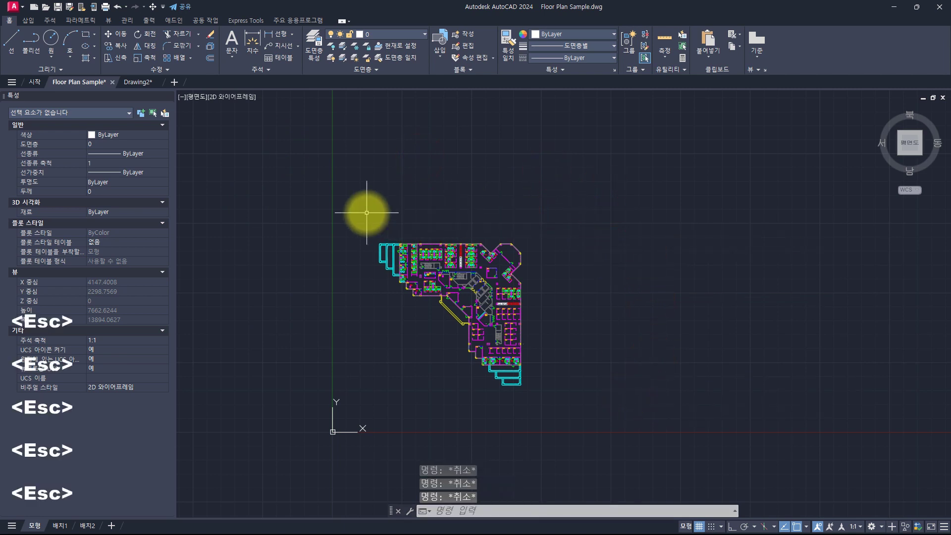
Draw a 420 by 297 rectangle with its first corner at the World origin 0,0
{"action": "type", "text": "rec"}
{"action": "key", "text": "space"}
{"action": "type", "text": "0,0"}
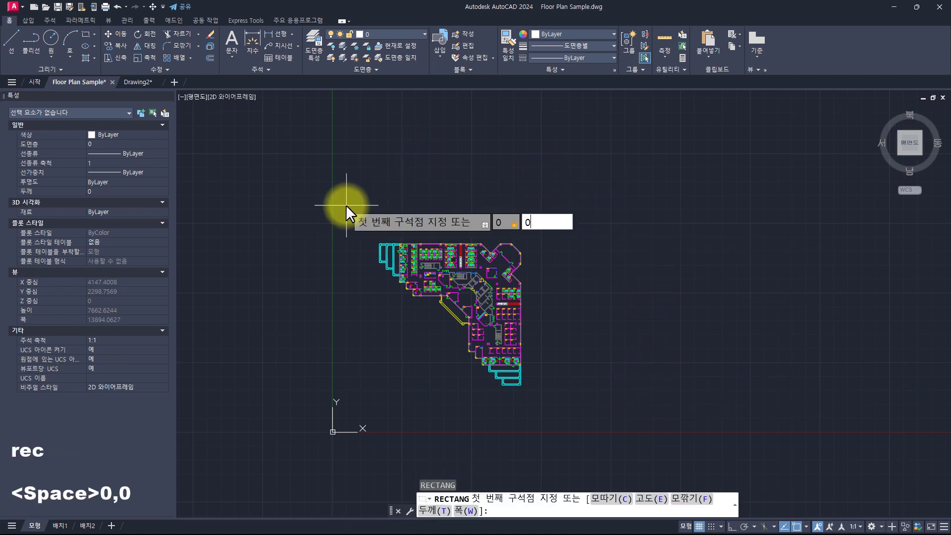
{"action": "key", "text": "Return"}
{"action": "type", "text": "420,9"}
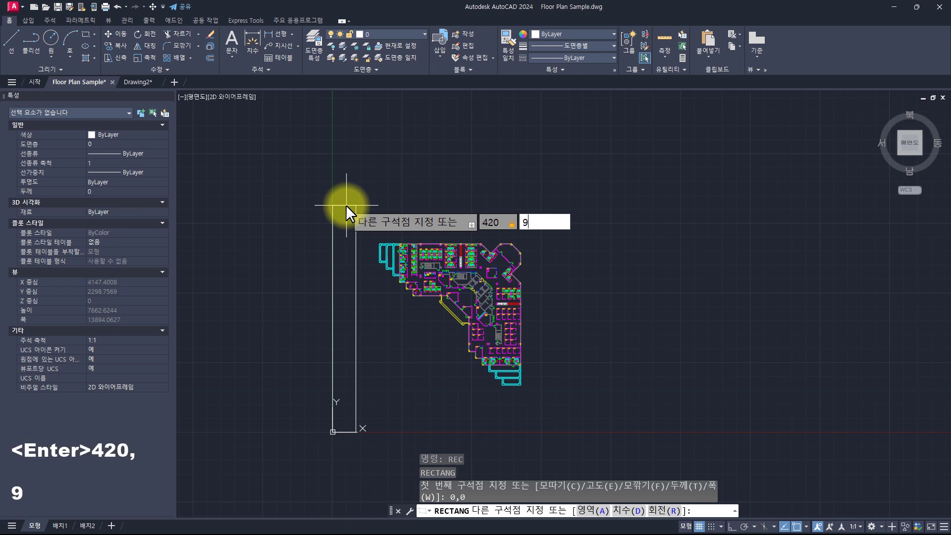
{"action": "key", "text": "BackSpace"}
{"action": "type", "text": "297"}
{"action": "key", "text": "Return"}
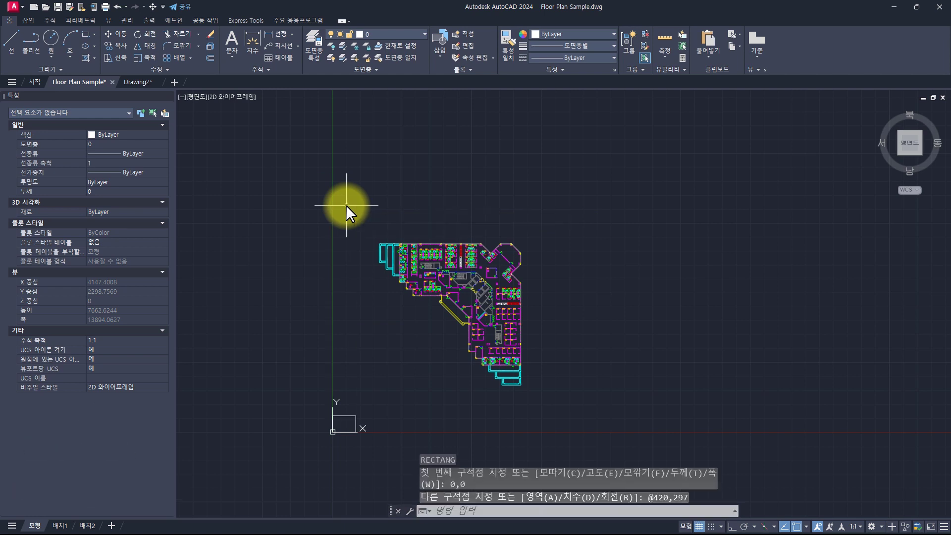
{"action": "scroll", "coordinate": [341, 447], "scroll_direction": "up", "scroll_amount": 6}
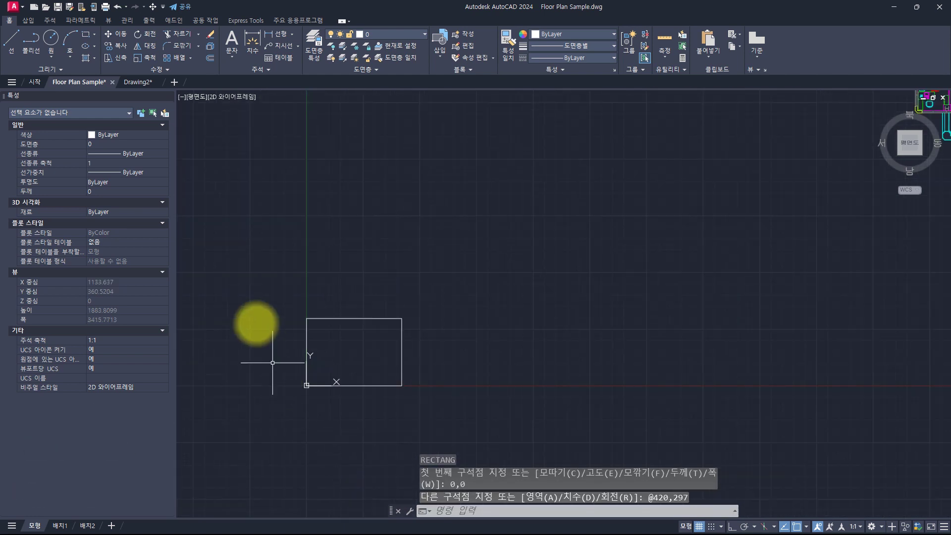
{"action": "scroll", "coordinate": [307, 377], "scroll_direction": "up", "scroll_amount": 4}
{"action": "key", "text": "Escape"}
{"action": "key", "text": "Escape"}
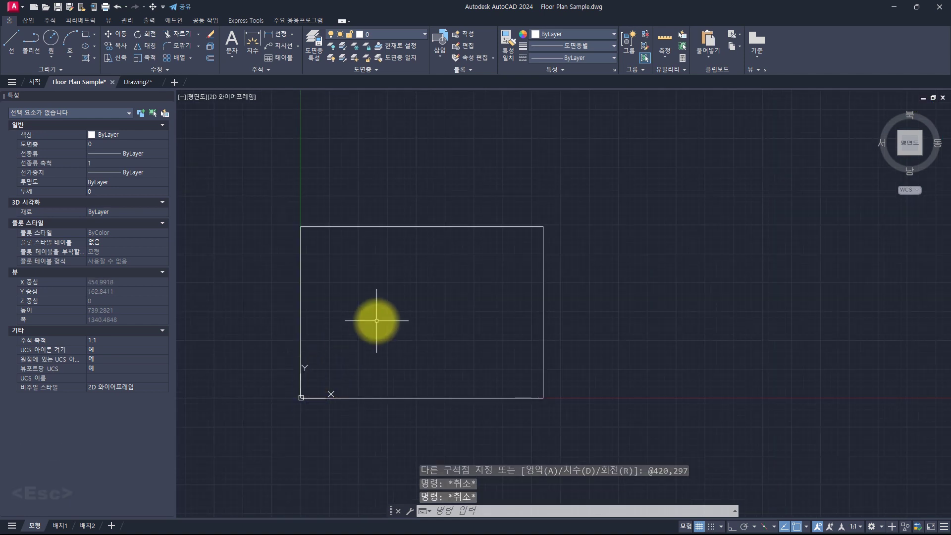
Set limits checking to ON with the LIMITS command
{"action": "type", "text": "limi"}
{"action": "key", "text": "Return"}
{"action": "type", "text": "on"}
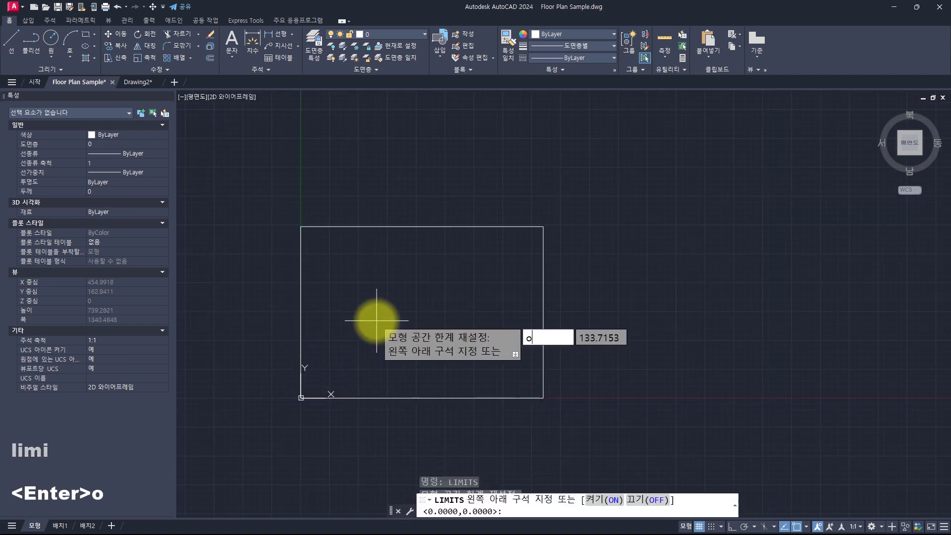
{"action": "key", "text": "Return"}
{"action": "key", "text": "Return"}
{"action": "key", "text": "Escape"}
{"action": "key", "text": "Escape"}
{"action": "key", "text": "Escape"}
{"action": "key", "text": "Escape"}
Draw an open chain of four connected line segments inside the 420 by 297 rectangle
{"action": "type", "text": "l"}
{"action": "key", "text": "space"}
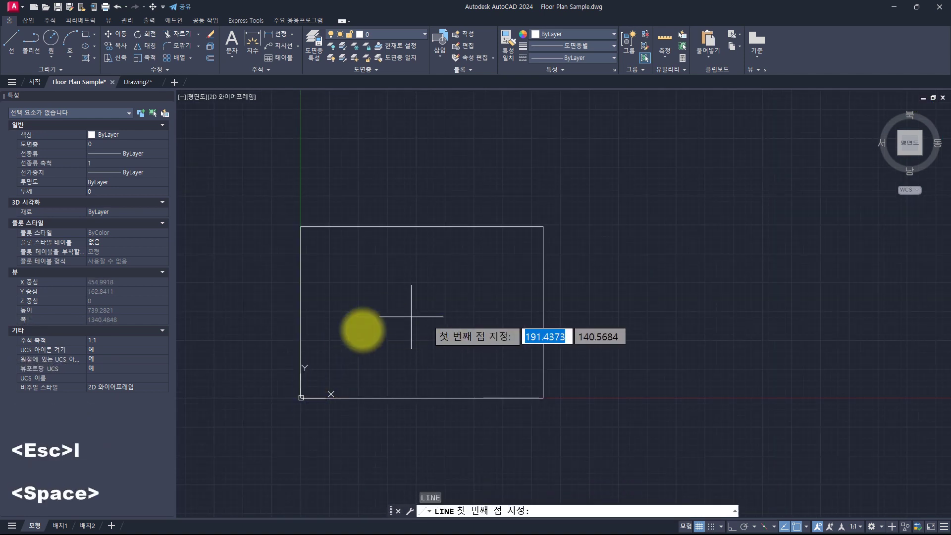
{"action": "left_click", "coordinate": [366, 300]}
{"action": "left_click", "coordinate": [433, 263]}
{"action": "left_click", "coordinate": [478, 294]}
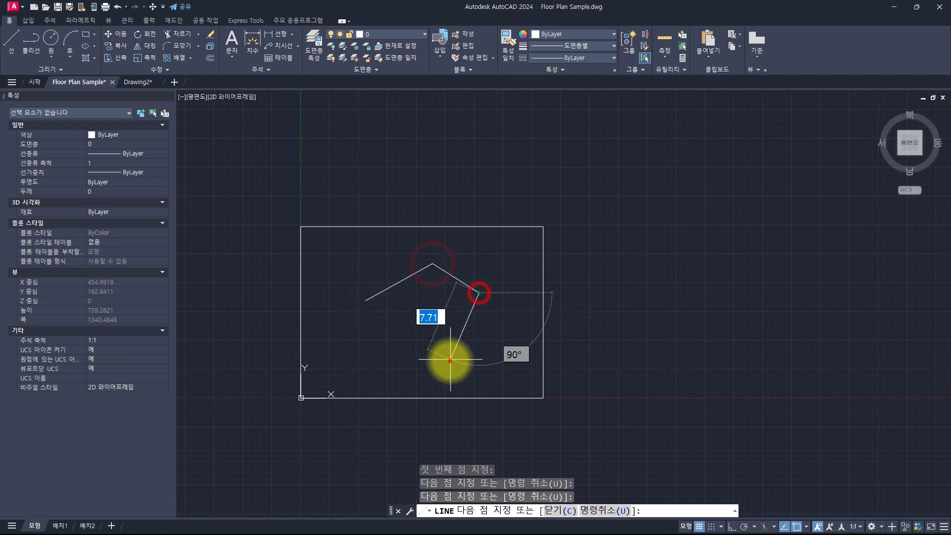
{"action": "left_click", "coordinate": [450, 361]}
{"action": "left_click", "coordinate": [360, 360]}
Try to continue the line to several points outside the rectangle, and end the command
{"action": "left_click", "coordinate": [245, 299]}
{"action": "left_click", "coordinate": [258, 206]}
{"action": "left_click", "coordinate": [291, 175]}
{"action": "left_click", "coordinate": [424, 153]}
{"action": "left_click", "coordinate": [550, 149]}
{"action": "left_click", "coordinate": [618, 171]}
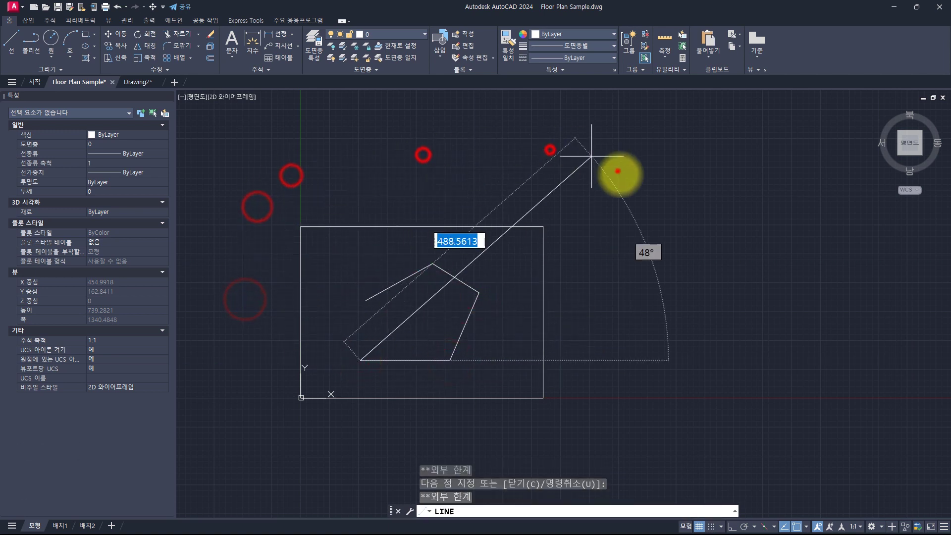
{"action": "left_click", "coordinate": [647, 231]}
{"action": "left_click", "coordinate": [659, 293]}
{"action": "key", "text": "Escape"}
{"action": "key", "text": "Escape"}
{"action": "key", "text": "Escape"}
{"action": "key", "text": "Escape"}
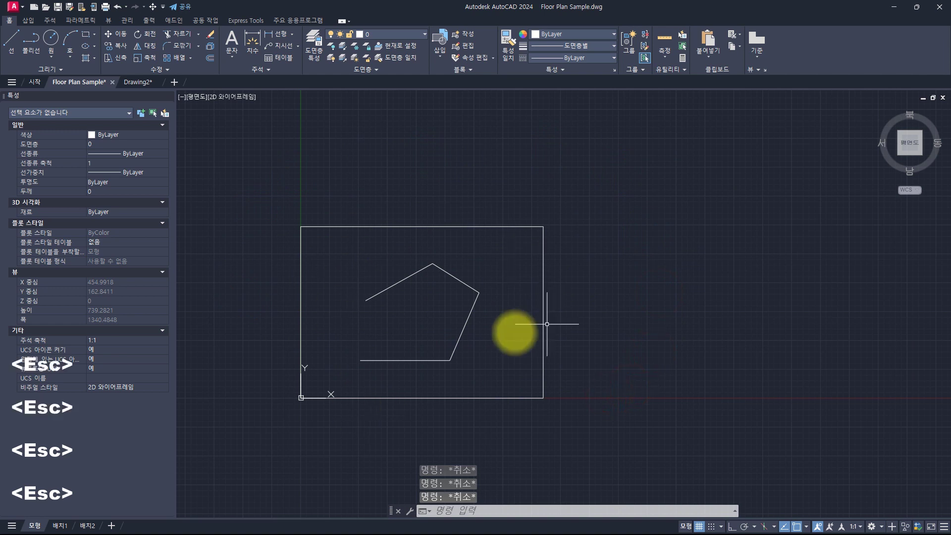
Replace the World UCS with the previous UCS using the UCS command's Previous option
{"action": "type", "text": "ucs"}
{"action": "key", "text": "Return"}
{"action": "type", "text": "p"}
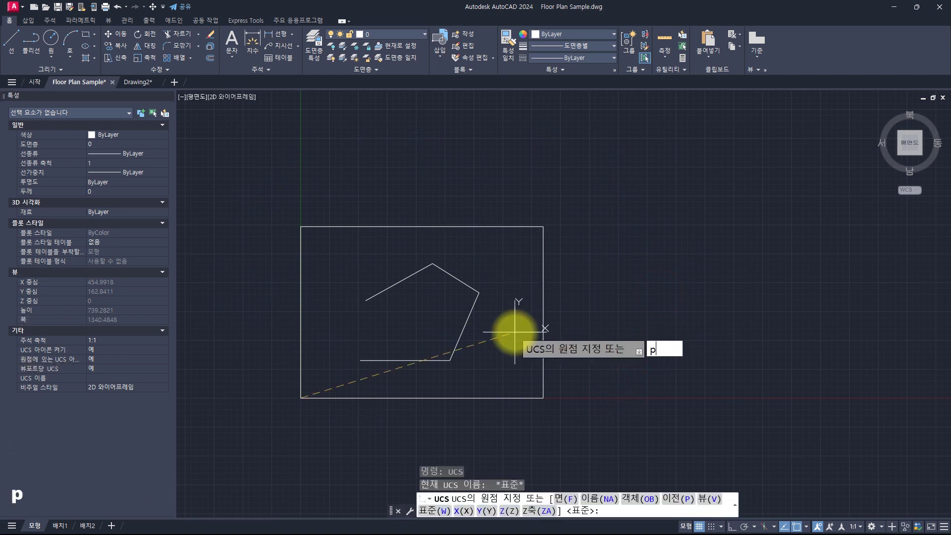
{"action": "key", "text": "Return"}
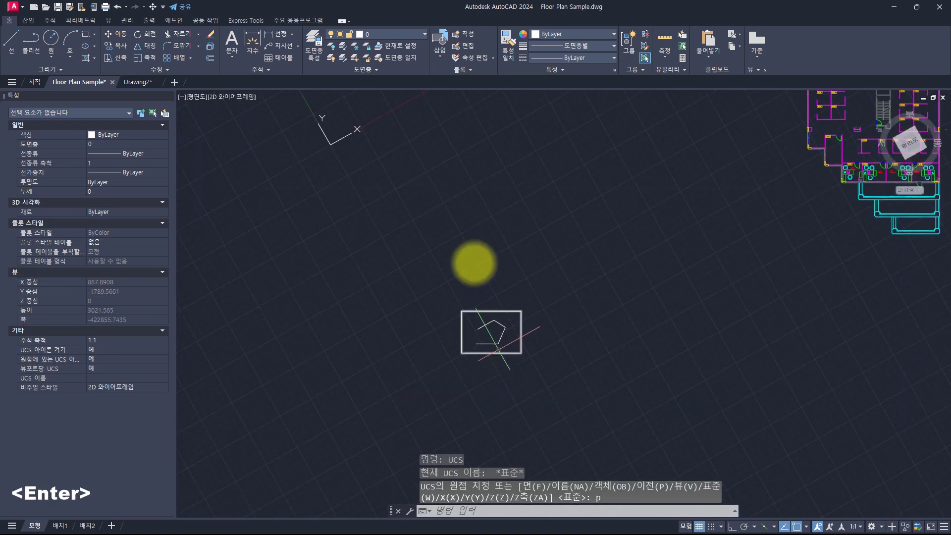
{"action": "key", "text": "Escape"}
{"action": "key", "text": "Escape"}
{"action": "key", "text": "Escape"}
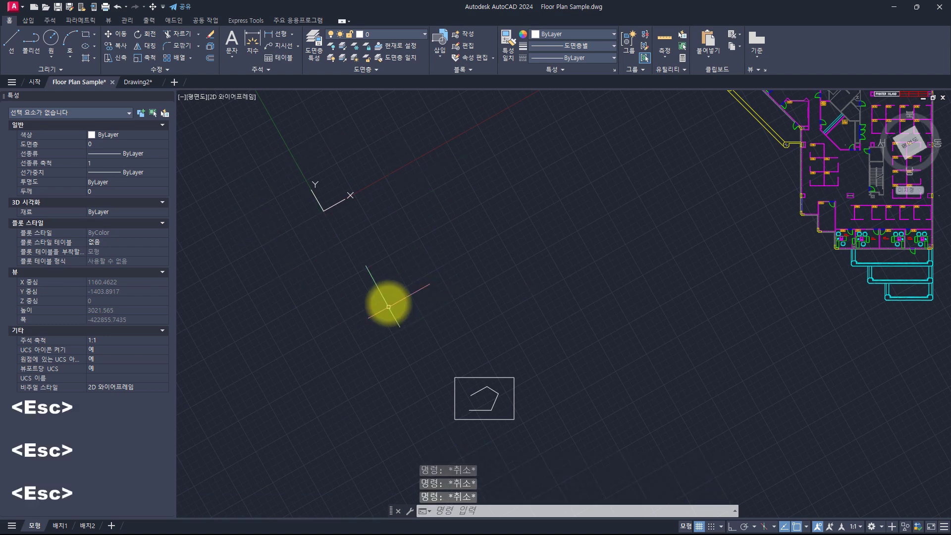
Try to start a line at points picked around the UCS origin and at UCS coordinates 0,0 and 0,0,0
{"action": "type", "text": "l"}
{"action": "key", "text": "space"}
{"action": "left_click", "coordinate": [259, 190]}
{"action": "left_click", "coordinate": [315, 208]}
{"action": "left_click", "coordinate": [341, 150]}
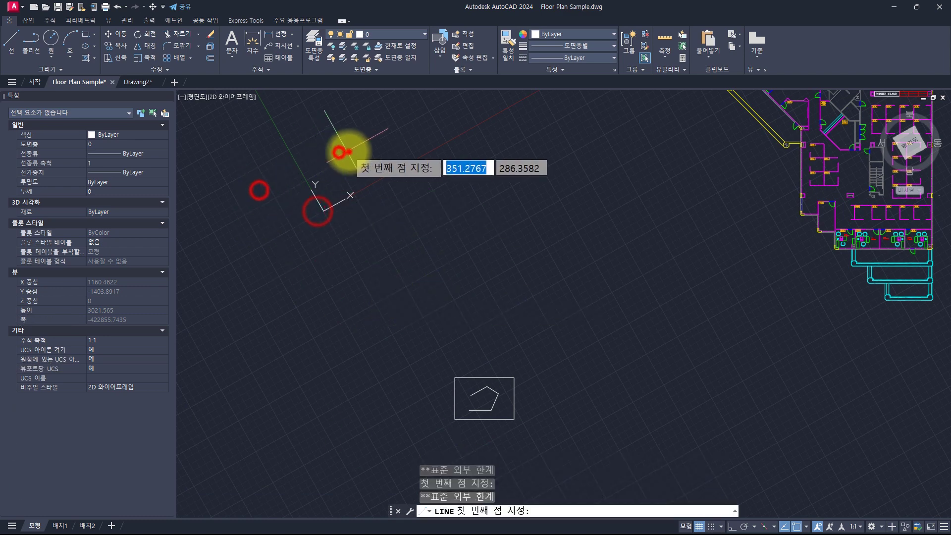
{"action": "left_click", "coordinate": [366, 205]}
{"action": "left_click", "coordinate": [322, 208]}
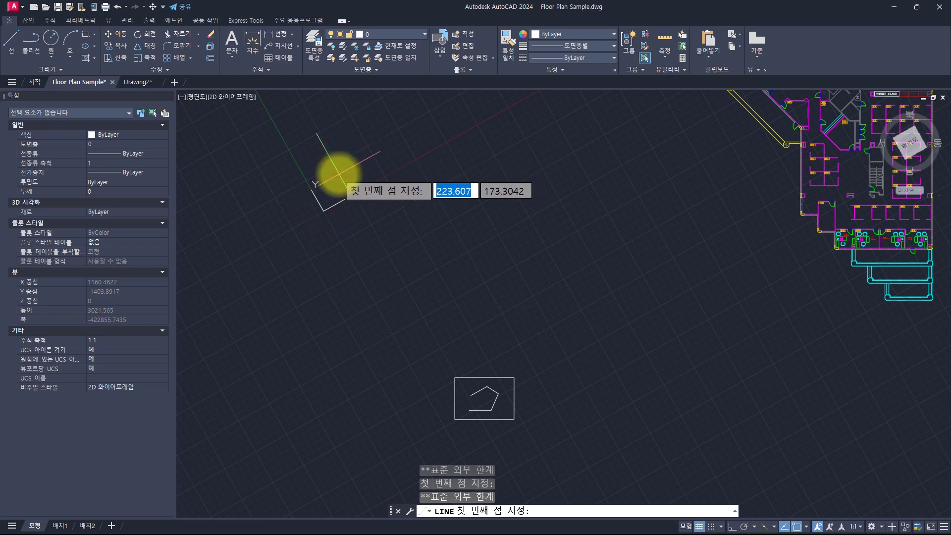
{"action": "key", "text": "Return"}
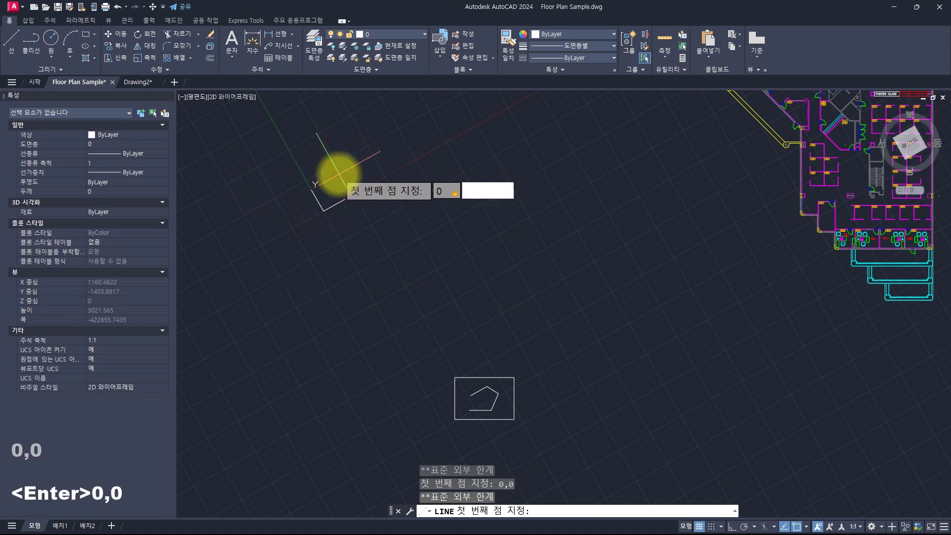
{"action": "key", "text": "BackSpace"}
{"action": "type", "text": "0"}
{"action": "key", "text": "Return"}
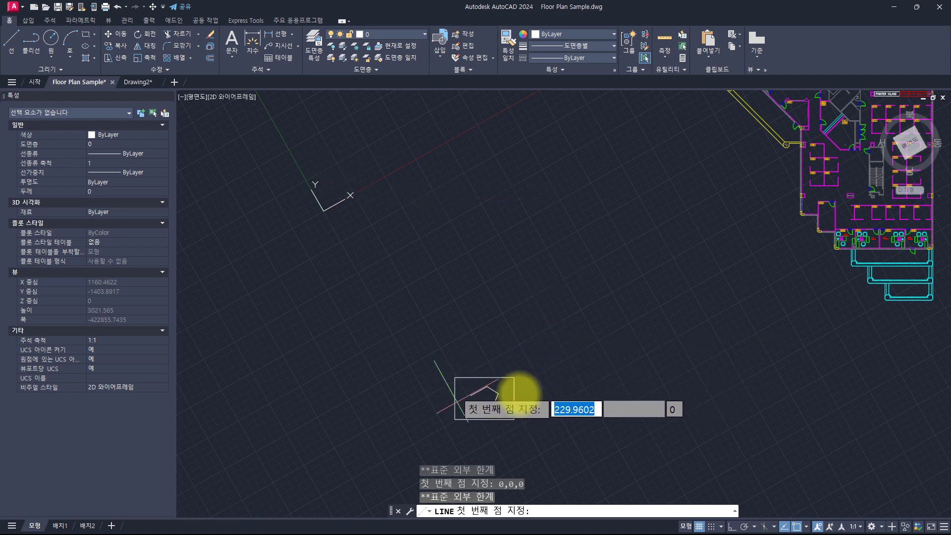
Draw two connected line segments inside the rectangle, crossing the existing line chain, and end the command
{"action": "scroll", "coordinate": [484, 408], "scroll_direction": "up", "scroll_amount": 5}
{"action": "left_click", "coordinate": [398, 396]}
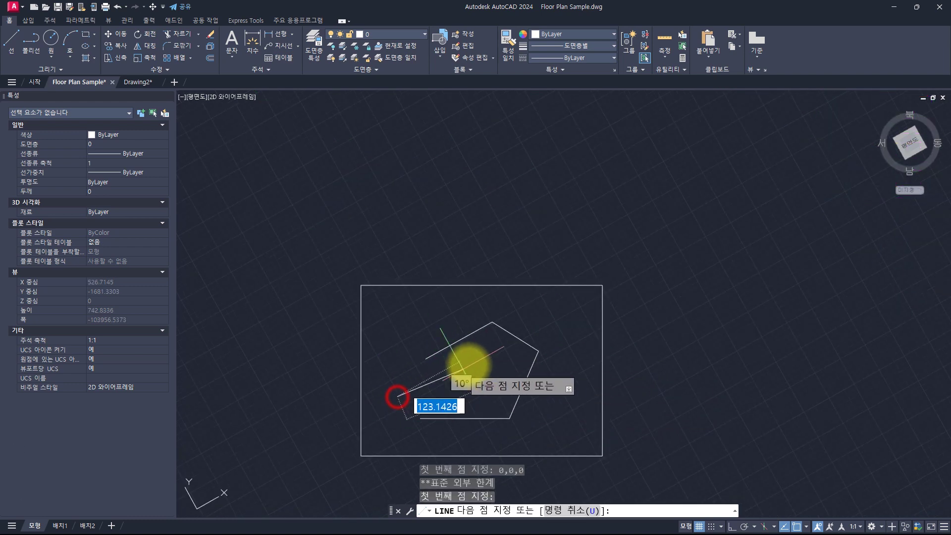
{"action": "left_click", "coordinate": [481, 354]}
{"action": "left_click", "coordinate": [564, 390]}
{"action": "key", "text": "Escape"}
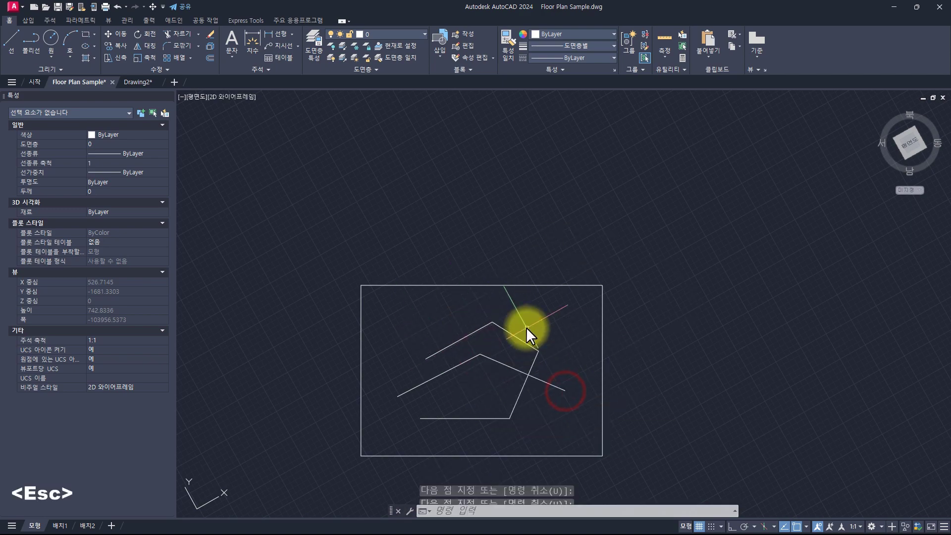
{"action": "key", "text": "Escape"}
{"action": "key", "text": "Escape"}
Switch to diagrams.net, review the WCS label of the first note, and select the second note about the grid display area
{"action": "key", "text": "alt+Tab"}
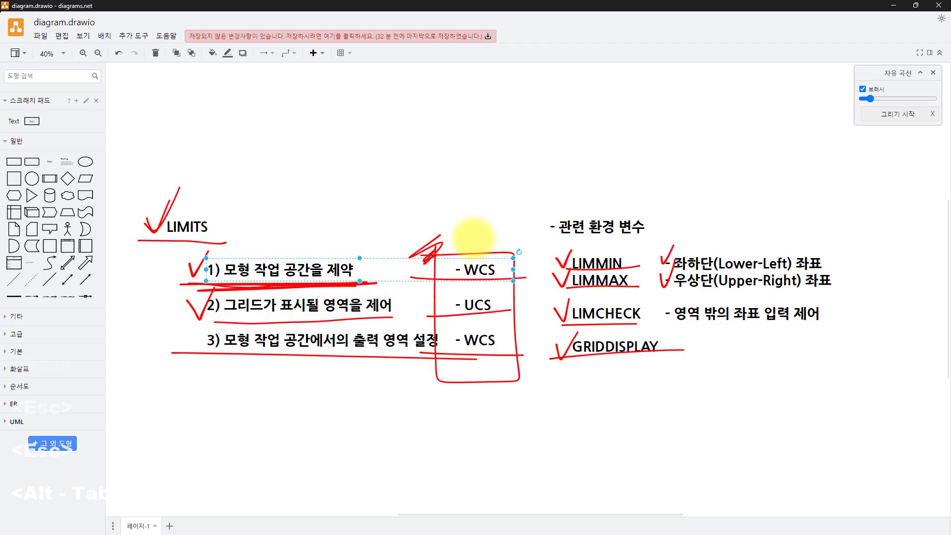
{"action": "double_click", "coordinate": [468, 269]}
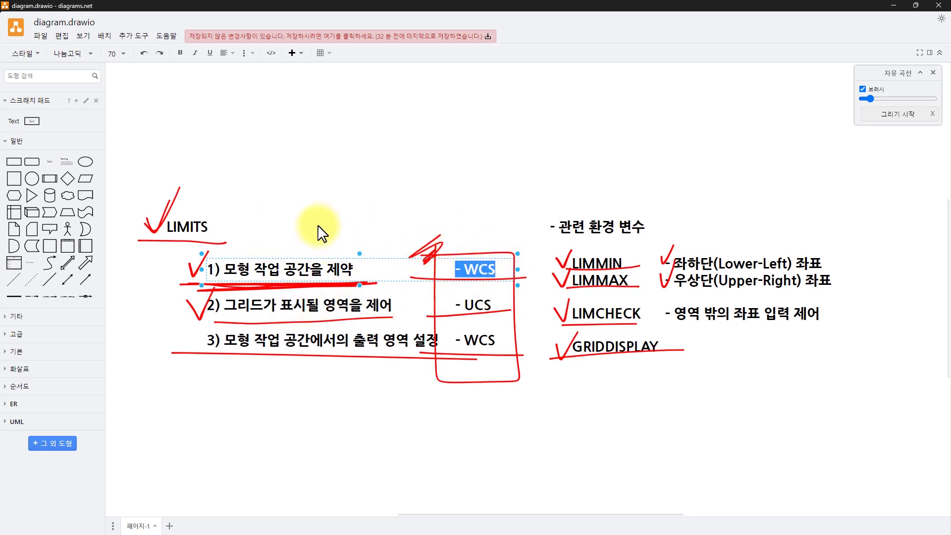
{"action": "key", "text": "alt+Tab"}
{"action": "key", "text": "Escape"}
{"action": "key", "text": "Escape"}
{"action": "key", "text": "Escape"}
{"action": "key", "text": "alt+Tab"}
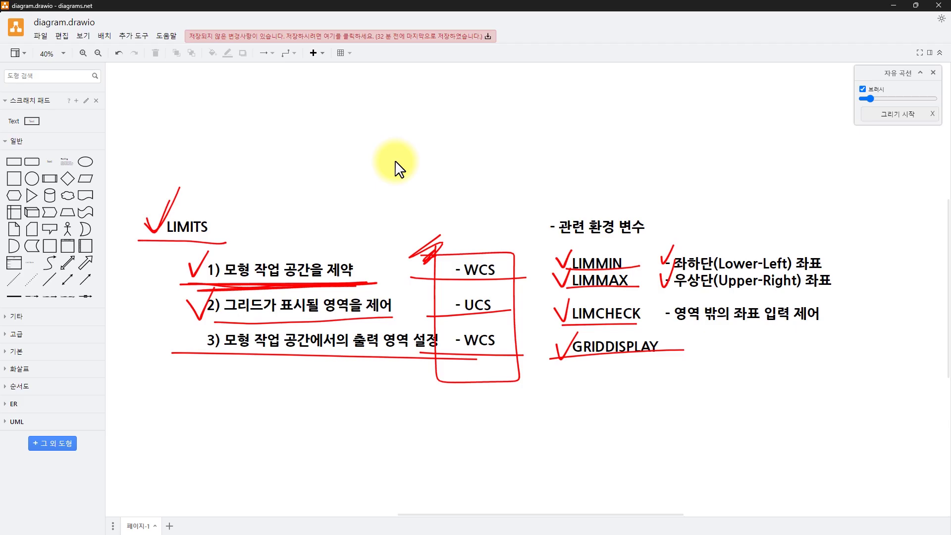
{"action": "left_click", "coordinate": [277, 303]}
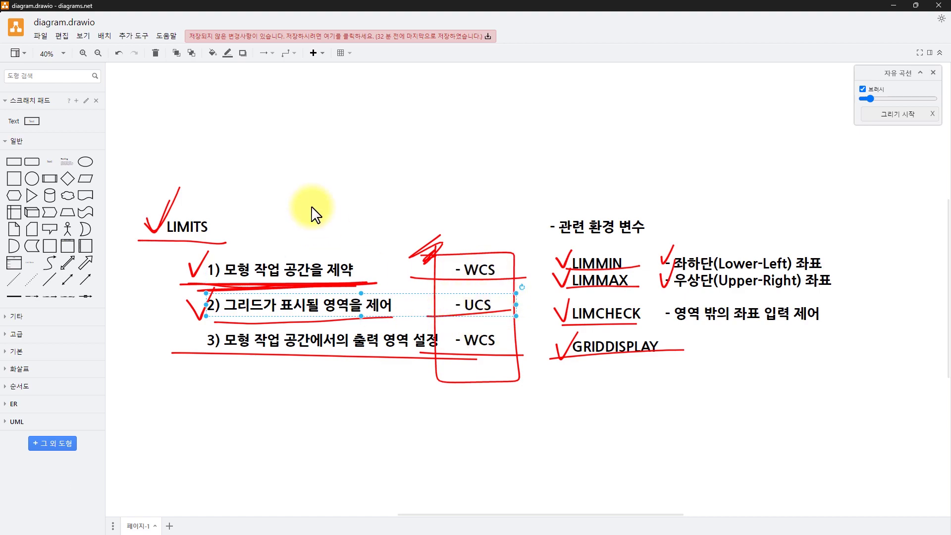
Return to AutoCAD and reset the UCS to World
{"action": "key", "text": "alt+Tab"}
{"action": "type", "text": "ucs"}
{"action": "key", "text": "Return"}
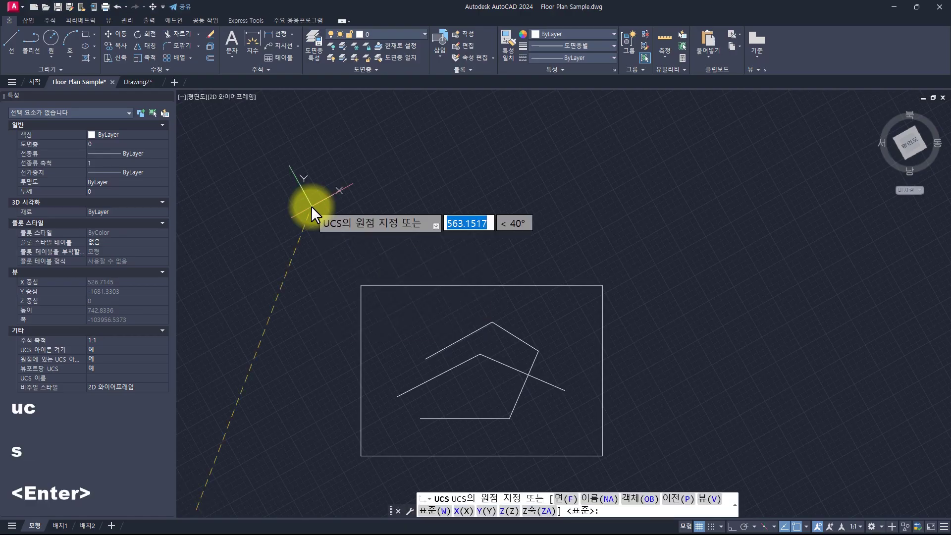
{"action": "type", "text": "w"}
{"action": "key", "text": "Return"}
{"action": "key", "text": "Escape"}
{"action": "key", "text": "Escape"}
{"action": "key", "text": "Escape"}
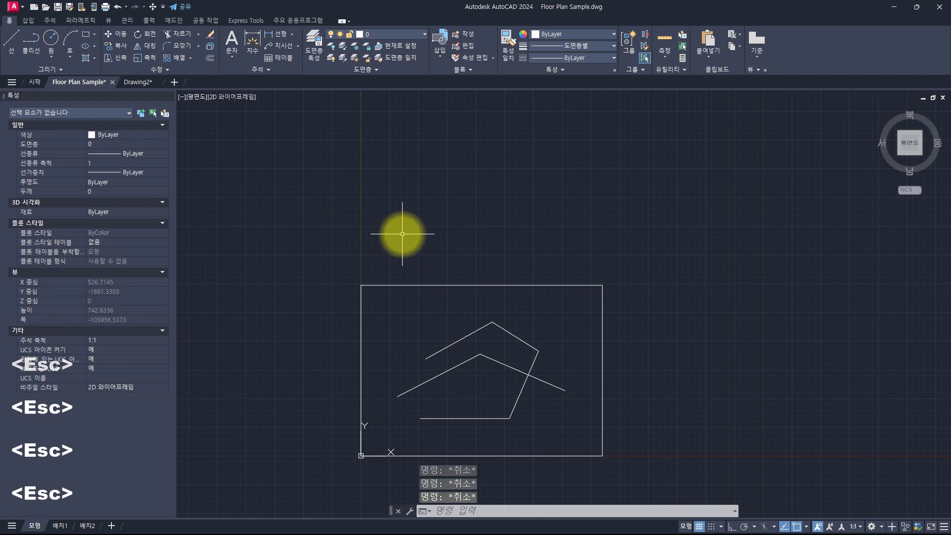
Set the GRIDDISPLAY system variable to 0 to confine the grid to the drawing limits
{"action": "type", "text": "griddis"}
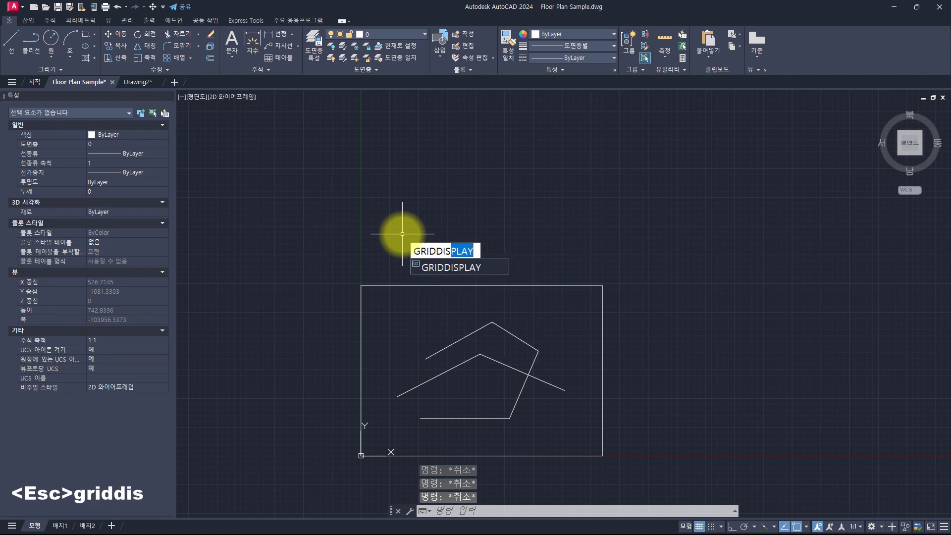
{"action": "key", "text": "Return"}
{"action": "key", "text": "Return"}
{"action": "key", "text": "Escape"}
{"action": "key", "text": "Escape"}
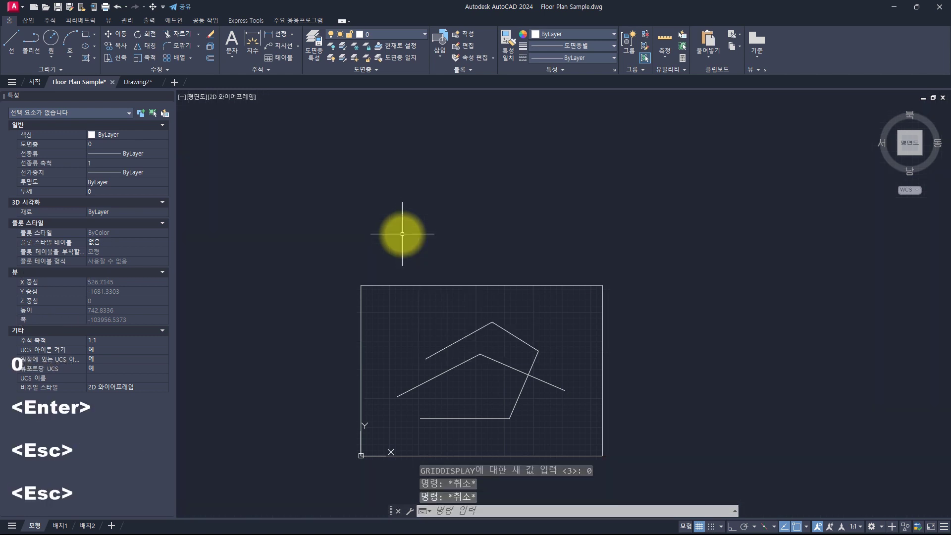
{"action": "key", "text": "Escape"}
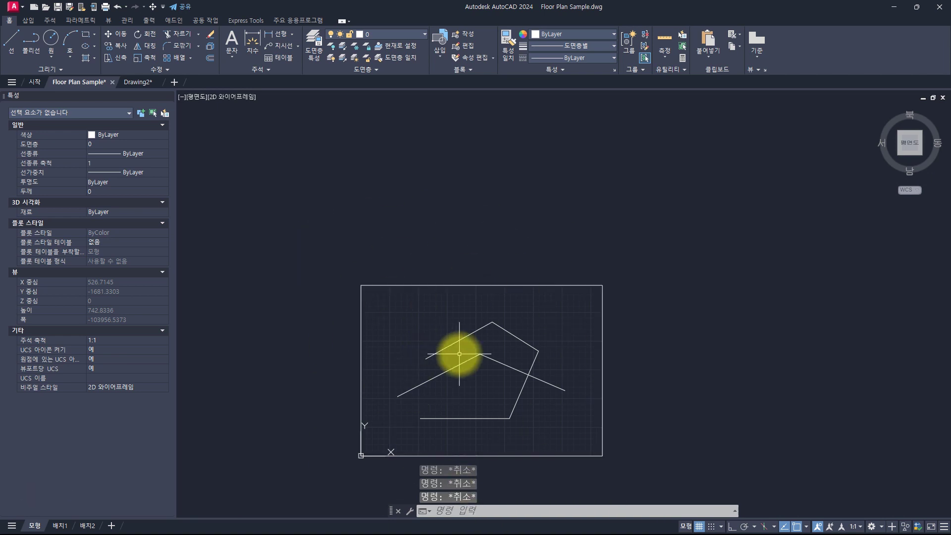
{"action": "scroll", "coordinate": [460, 351], "scroll_direction": "down", "scroll_amount": 2}
{"action": "key", "text": "Escape"}
{"action": "key", "text": "Escape"}
{"action": "key", "text": "Escape"}
{"action": "key", "text": "Escape"}
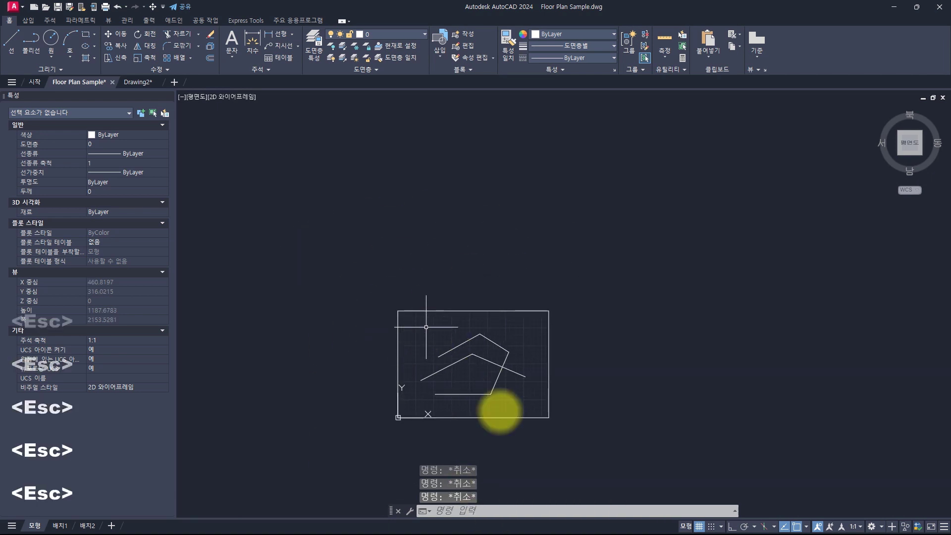
Restore the previous rotated UCS and examine where the grid area lies relative to its origin
{"action": "type", "text": "ucs"}
{"action": "key", "text": "Return"}
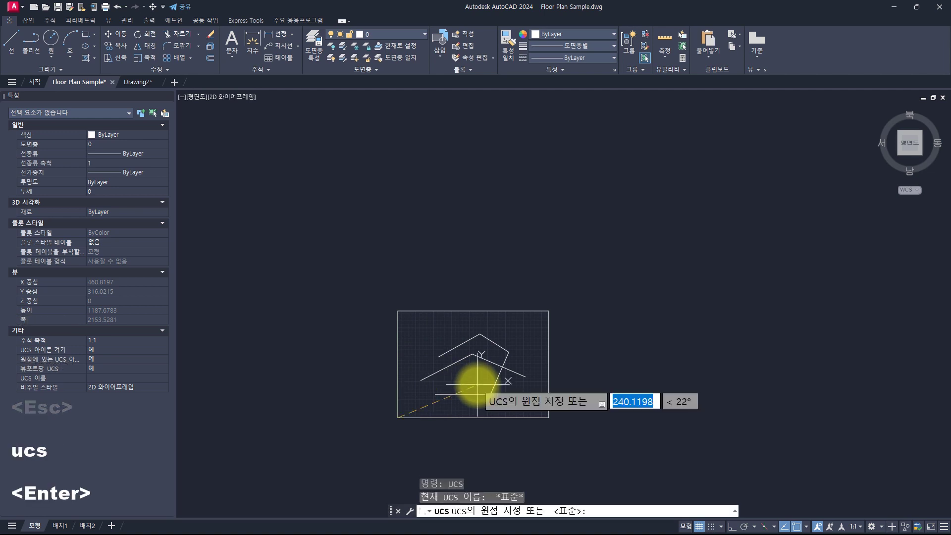
{"action": "type", "text": "p"}
{"action": "key", "text": "Return"}
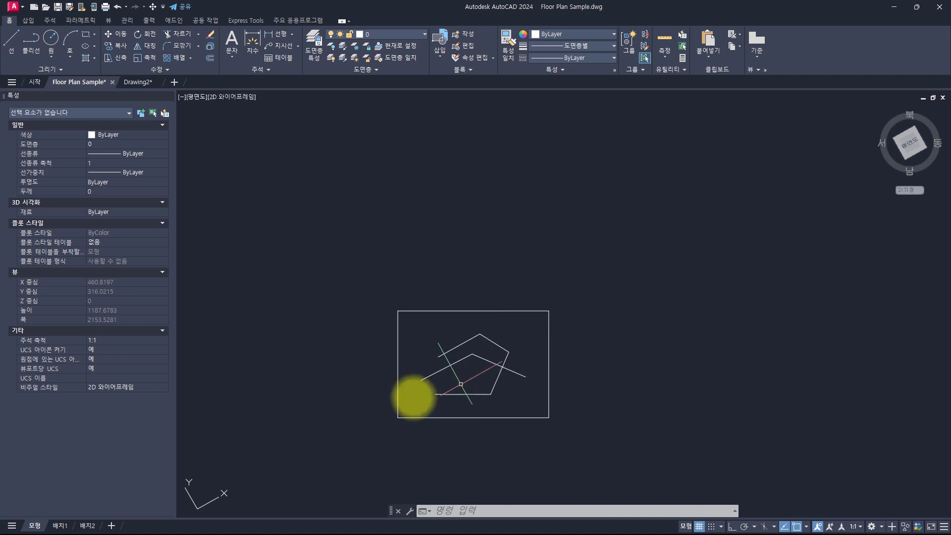
{"action": "scroll", "coordinate": [483, 363], "scroll_direction": "down", "scroll_amount": 4}
{"action": "scroll", "coordinate": [483, 363], "scroll_direction": "down", "scroll_amount": 2}
{"action": "middle_click_drag", "start_coordinate": [377, 239], "coordinate": [389, 292]}
{"action": "scroll", "coordinate": [389, 292], "scroll_direction": "up", "scroll_amount": 10}
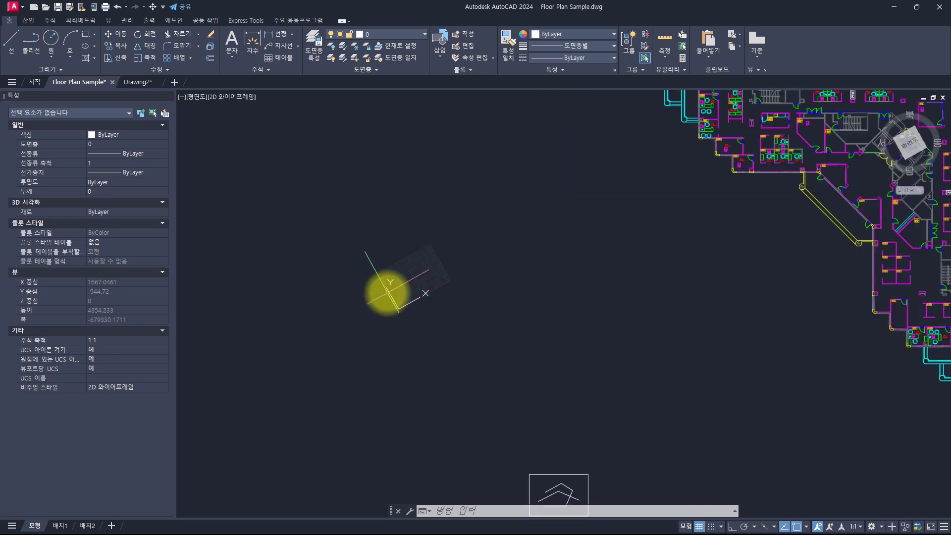
{"action": "middle_click_drag", "start_coordinate": [572, 201], "coordinate": [506, 274]}
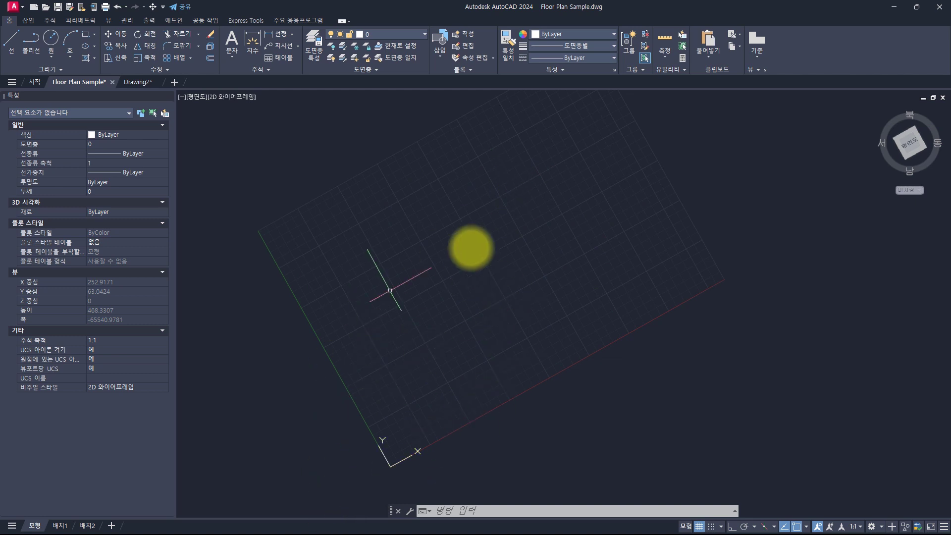
Compare the grid area at the rotated UCS origin with the limits rectangle, and switch to diagrams.net to review the third note
{"action": "scroll", "coordinate": [446, 297], "scroll_direction": "down", "scroll_amount": 6}
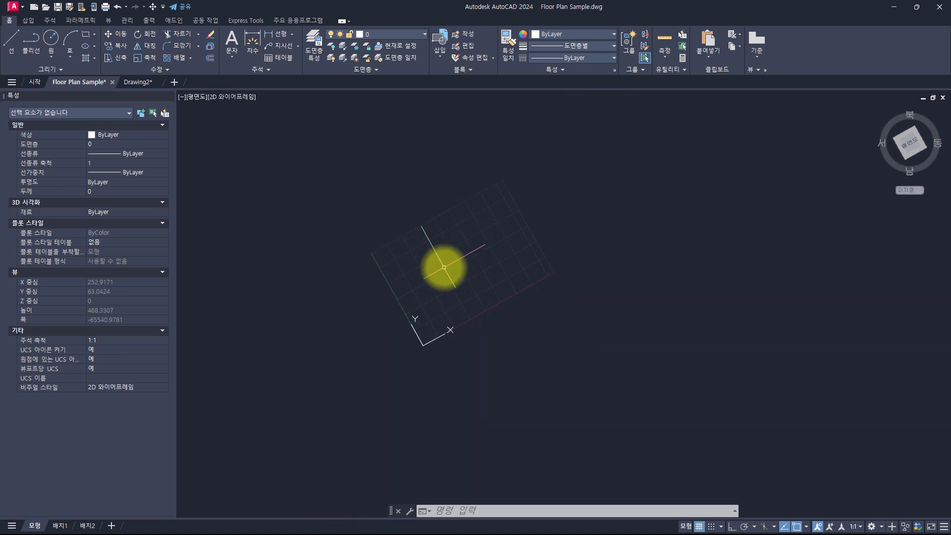
{"action": "middle_click_drag", "start_coordinate": [473, 377], "coordinate": [435, 289]}
{"action": "scroll", "coordinate": [436, 288], "scroll_direction": "down", "scroll_amount": 2}
{"action": "middle_click_drag", "start_coordinate": [532, 386], "coordinate": [482, 290]}
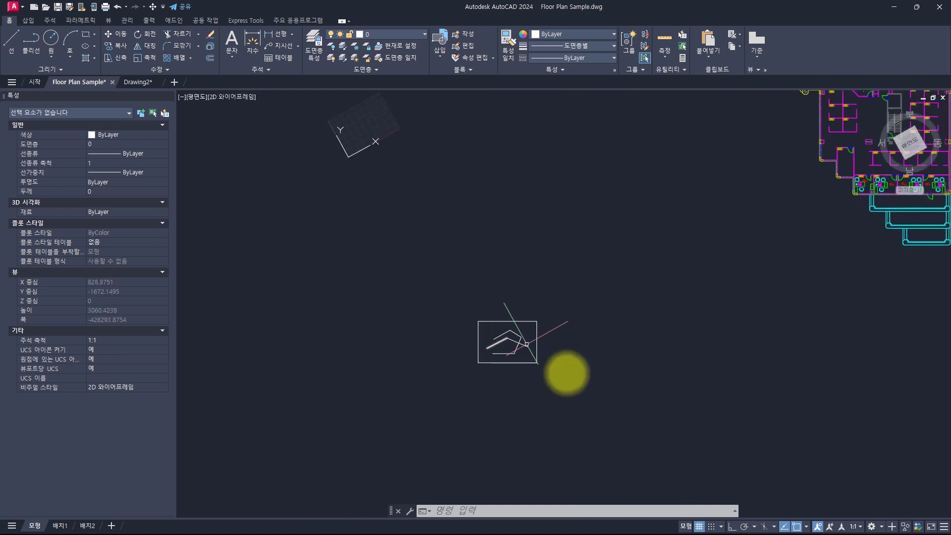
{"action": "scroll", "coordinate": [495, 337], "scroll_direction": "up", "scroll_amount": 5}
{"action": "key", "text": "alt+Tab"}
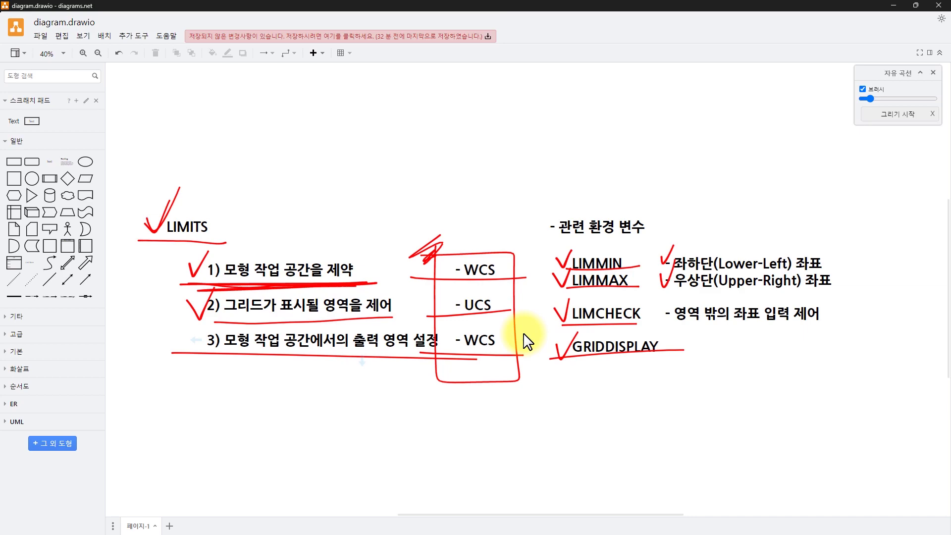
Return to AutoCAD and reset the rotated UCS to World for the limits rectangle view
{"action": "key", "text": "alt+Tab"}
{"action": "scroll", "coordinate": [385, 326], "scroll_direction": "down", "scroll_amount": 2}
{"action": "key", "text": "Escape"}
{"action": "key", "text": "Escape"}
{"action": "key", "text": "Escape"}
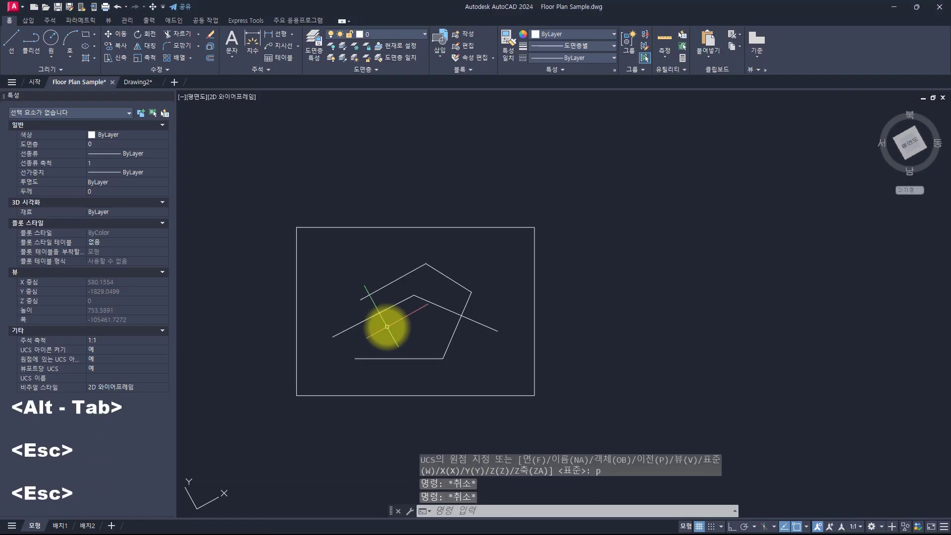
{"action": "type", "text": "ucs"}
{"action": "key", "text": "Return"}
{"action": "type", "text": "w"}
{"action": "key", "text": "Return"}
{"action": "key", "text": "Escape"}
{"action": "key", "text": "Escape"}
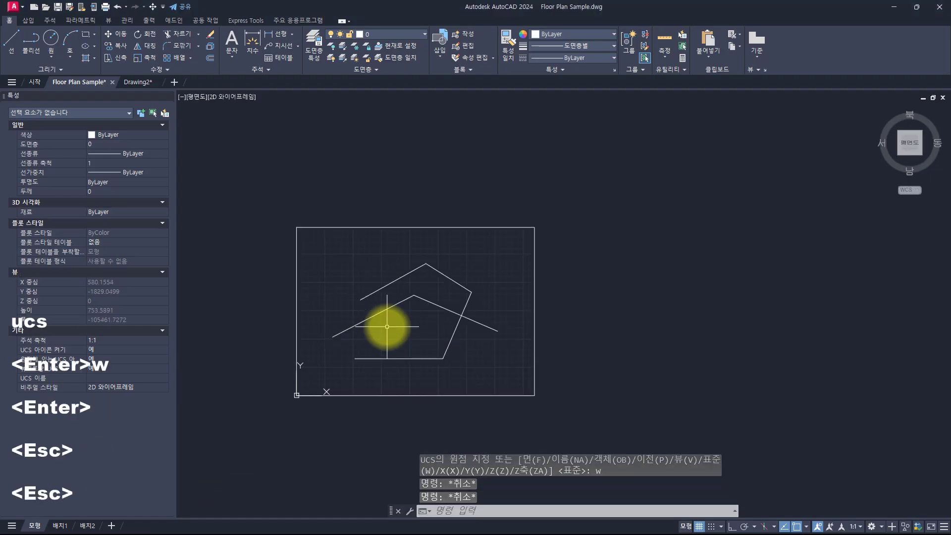
Turn limits checking off with the LIMITS command
{"action": "scroll", "coordinate": [386, 327], "scroll_direction": "down", "scroll_amount": 5}
{"action": "middle_click_drag", "start_coordinate": [538, 291], "coordinate": [486, 316]}
{"action": "key", "text": "Escape"}
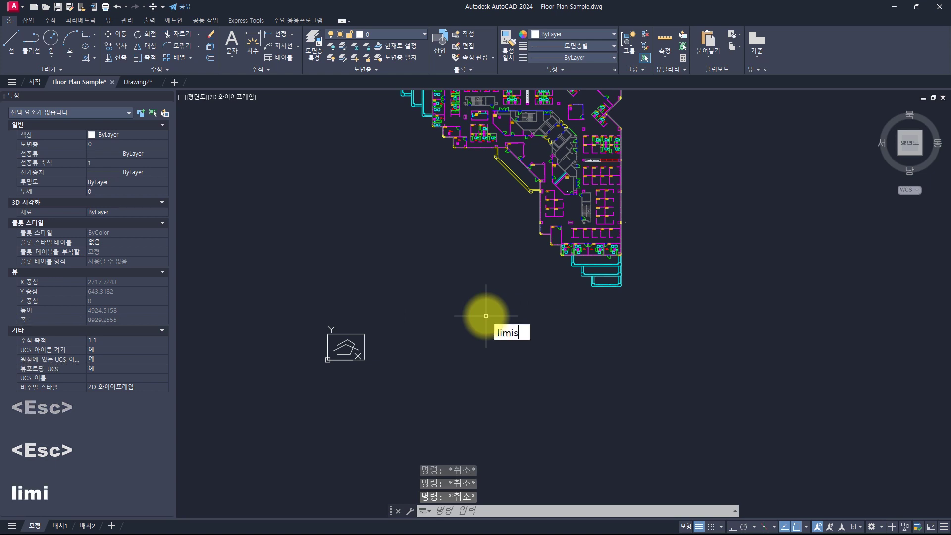
{"action": "type", "text": "limis"}
{"action": "key", "text": "Return"}
{"action": "type", "text": "off"}
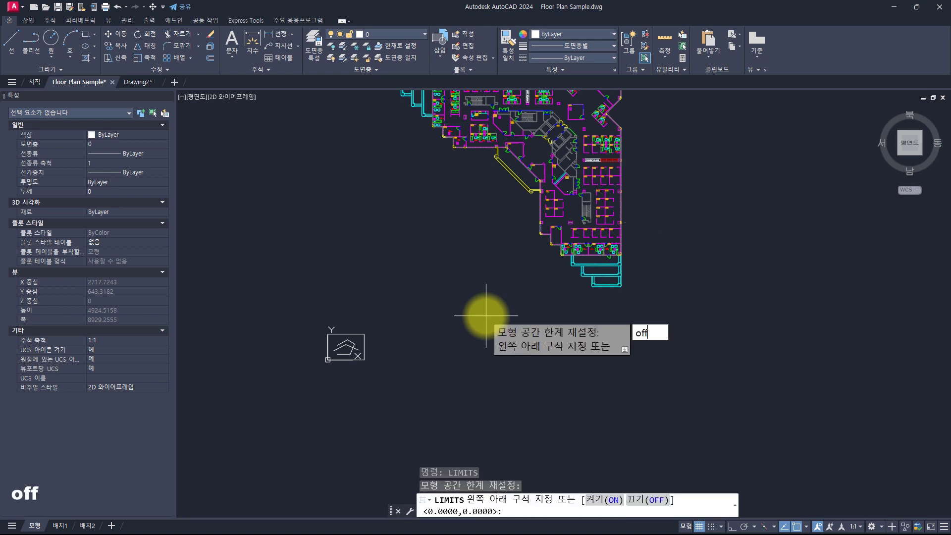
{"action": "key", "text": "Return"}
Erase the rectangle at the WCS origin together with the lines inside it
{"action": "left_click", "coordinate": [305, 279]}
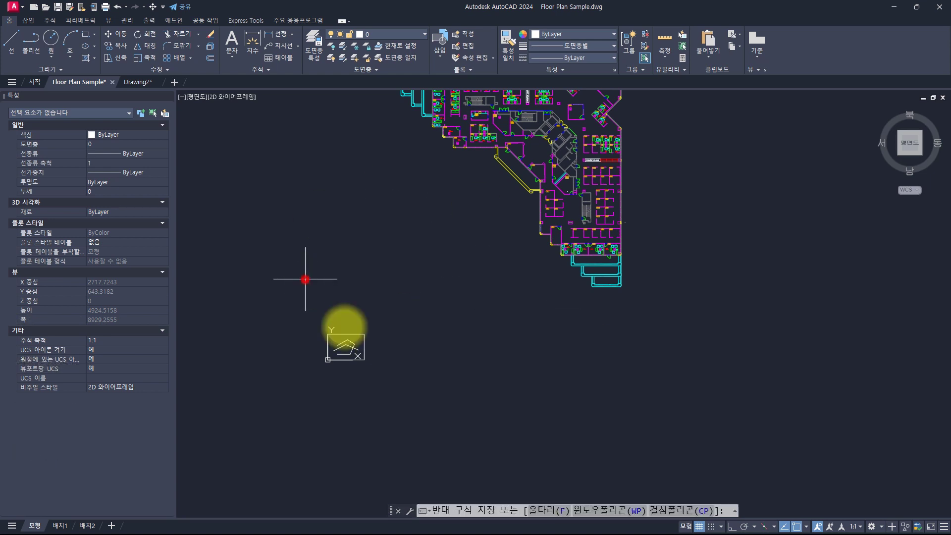
{"action": "left_click", "coordinate": [450, 395]}
{"action": "type", "text": "e"}
{"action": "key", "text": "space"}
Reset the drawing limits by picking two opposite corners across the floor plan's middle area, with the lower-left corner at about 1221,2177
{"action": "middle_click_drag", "start_coordinate": [458, 203], "coordinate": [437, 349]}
{"action": "type", "text": "limi"}
{"action": "key", "text": "space"}
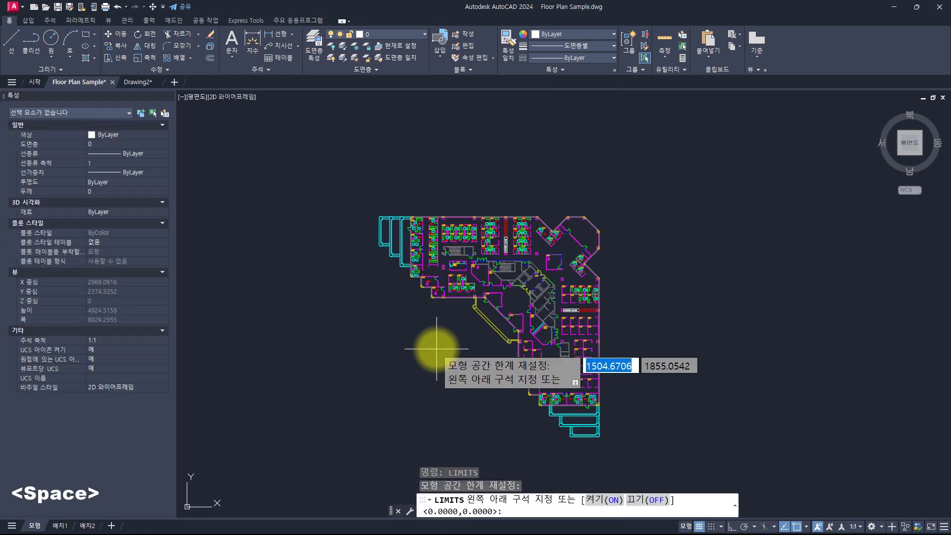
{"action": "scroll", "coordinate": [454, 307], "scroll_direction": "up", "scroll_amount": 2}
{"action": "key", "text": "Return"}
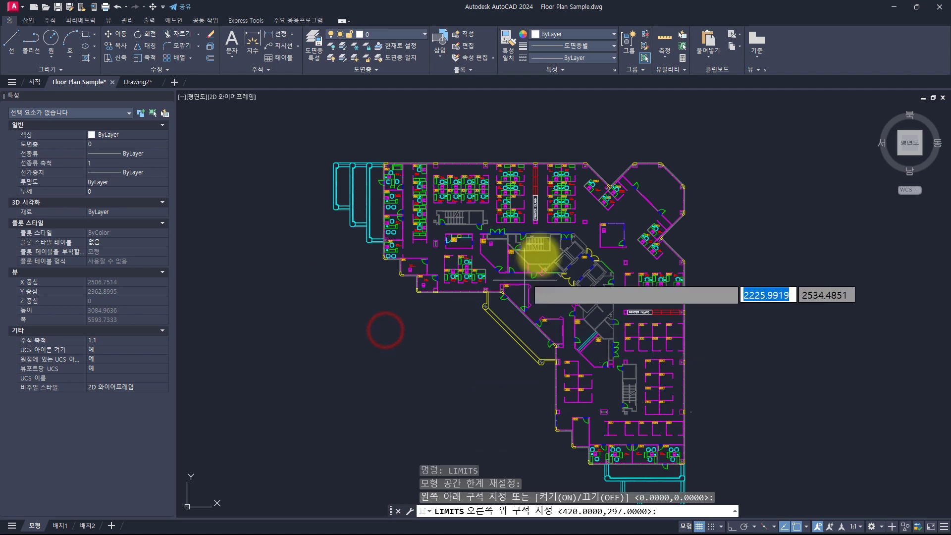
{"action": "left_click", "coordinate": [633, 212]}
{"action": "scroll", "coordinate": [370, 225], "scroll_direction": "up", "scroll_amount": 5}
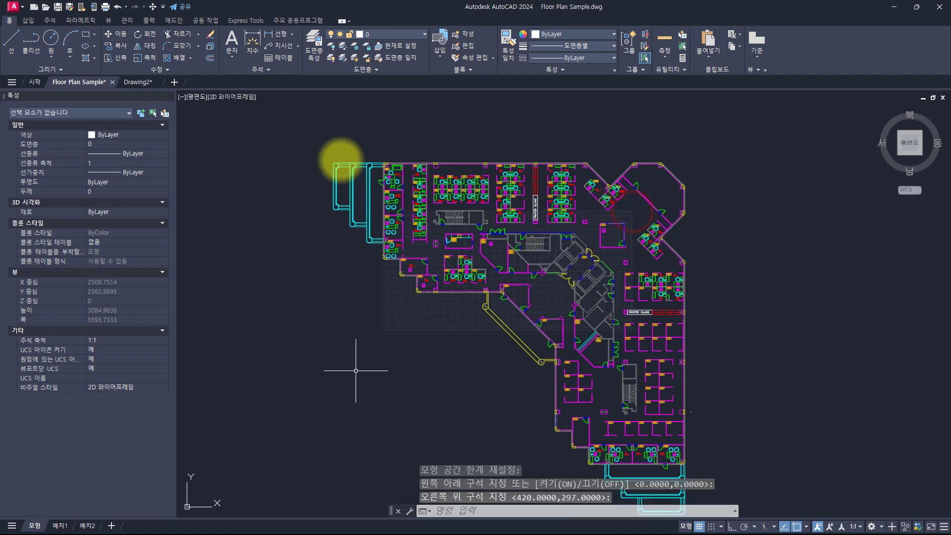
{"action": "scroll", "coordinate": [519, 264], "scroll_direction": "down", "scroll_amount": 2}
{"action": "scroll", "coordinate": [520, 264], "scroll_direction": "down", "scroll_amount": 2}
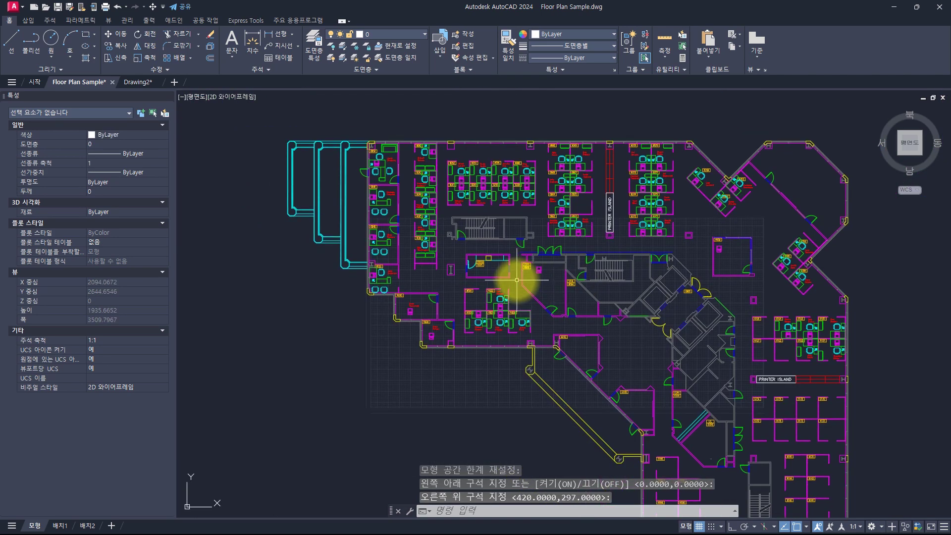
{"action": "middle_click_drag", "start_coordinate": [540, 275], "coordinate": [467, 288]}
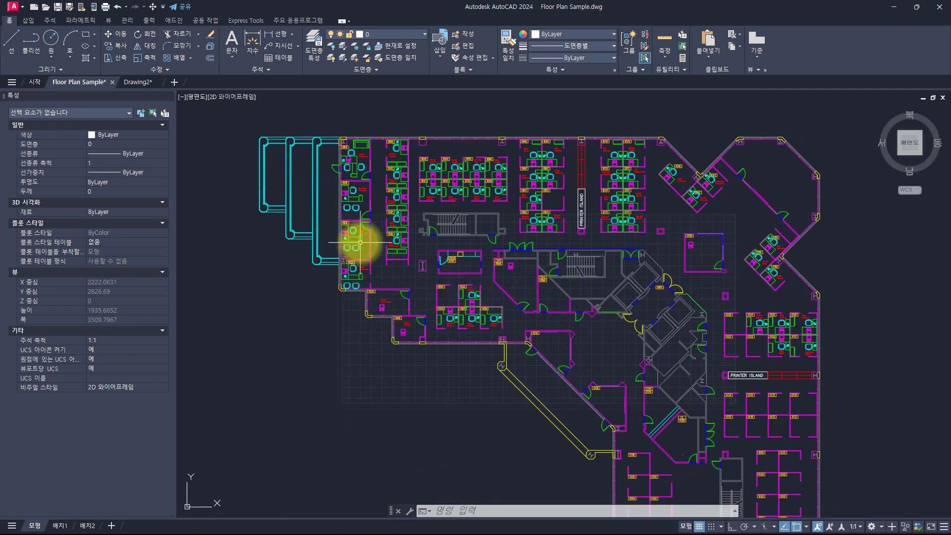
Start a plot with AutoCAD PDF (General Documentation).pc3 as the plotter and Limits (한계) as the plot area
{"action": "key", "text": "Escape"}
{"action": "key", "text": "Escape"}
{"action": "key", "text": "Escape"}
{"action": "key", "text": "Escape"}
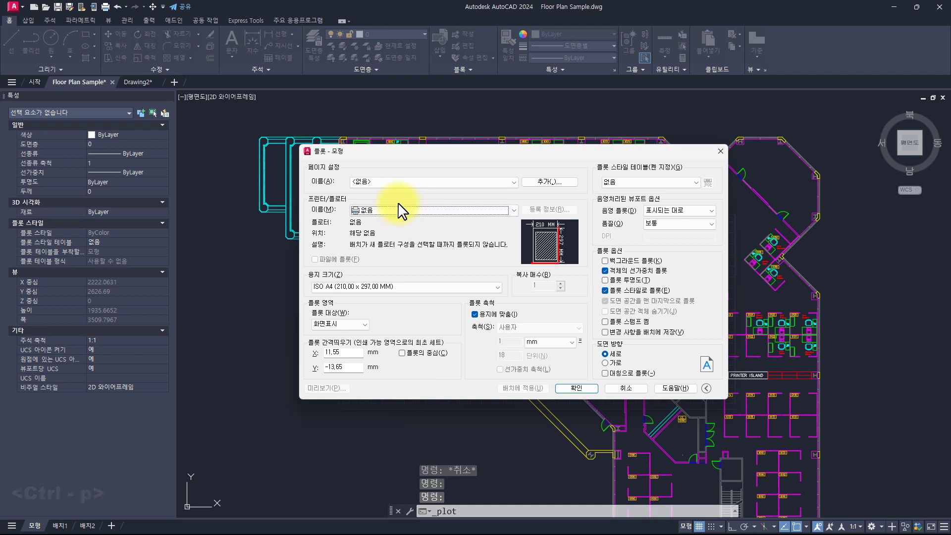
{"action": "left_click", "coordinate": [402, 210]}
{"action": "left_click", "coordinate": [391, 257]}
{"action": "left_click", "coordinate": [341, 325]}
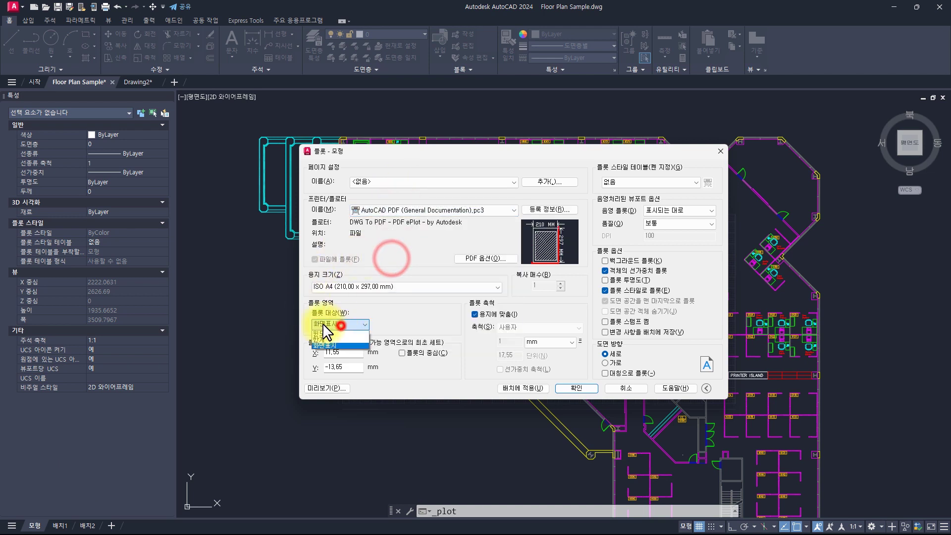
{"action": "left_click", "coordinate": [319, 340]}
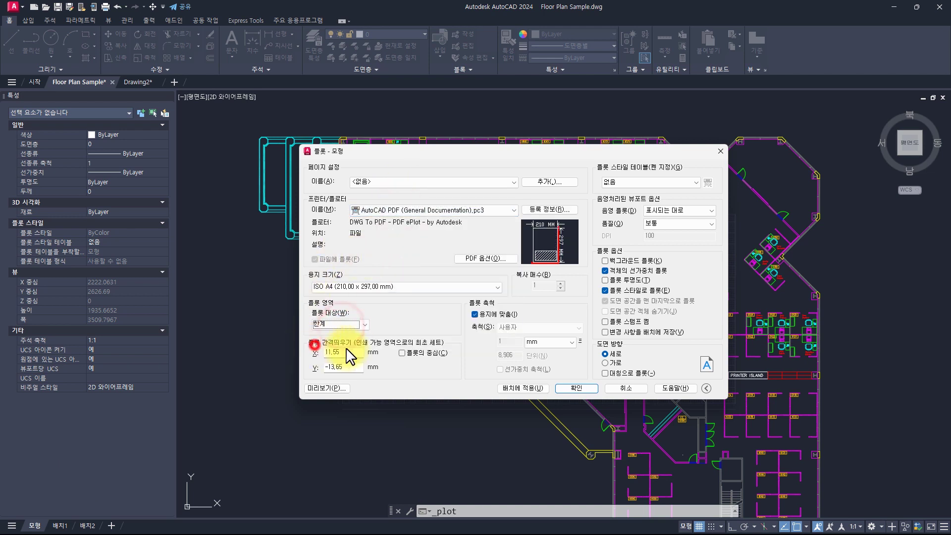
Center the plot in landscape orientation, apply the settings to the layout, and preview the limits area
{"action": "left_click", "coordinate": [612, 364]}
{"action": "left_click", "coordinate": [515, 387]}
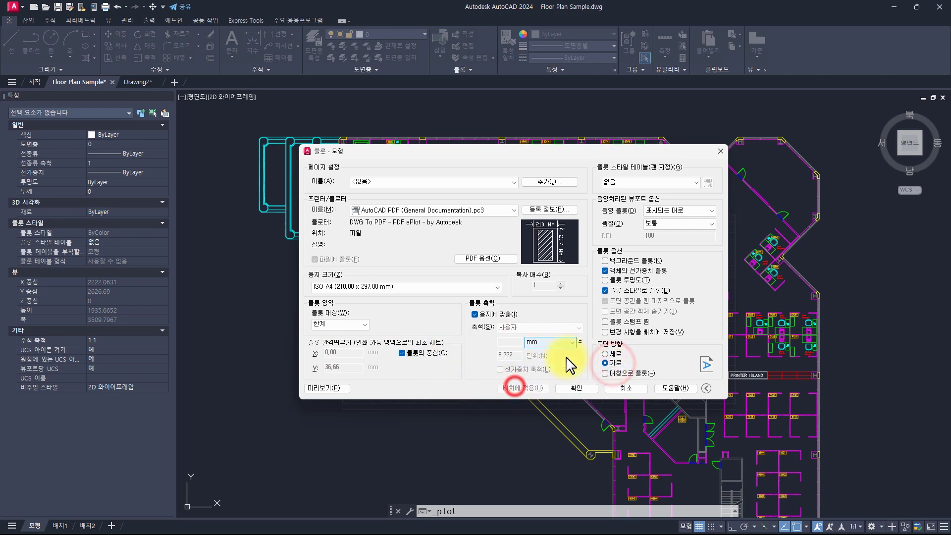
{"action": "left_click", "coordinate": [326, 388]}
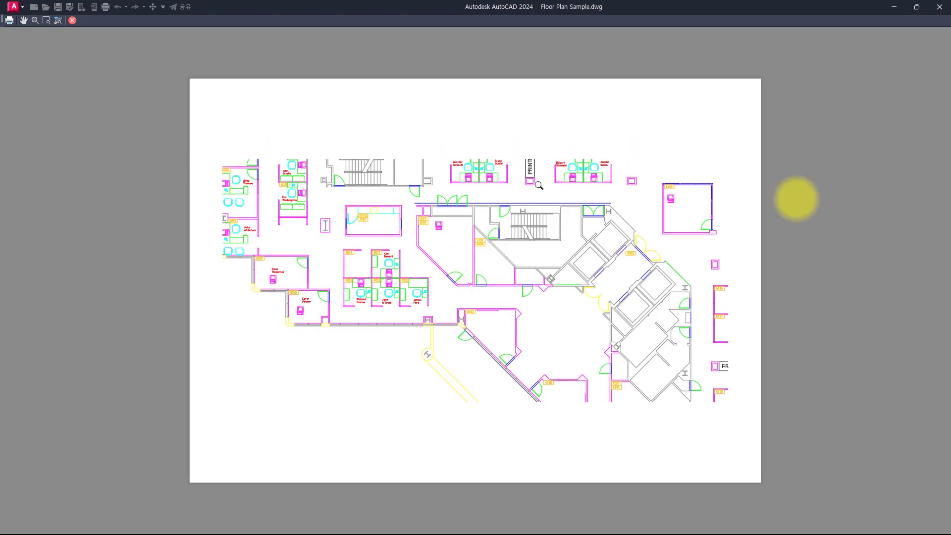
{"action": "key", "text": "Escape"}
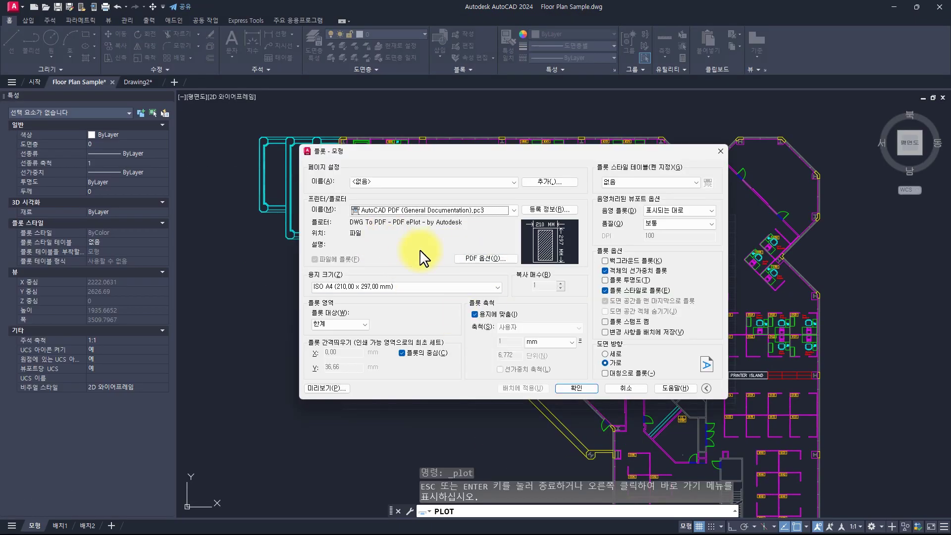
{"action": "key", "text": "Escape"}
{"action": "key", "text": "Escape"}
{"action": "key", "text": "Escape"}
{"action": "key", "text": "Escape"}
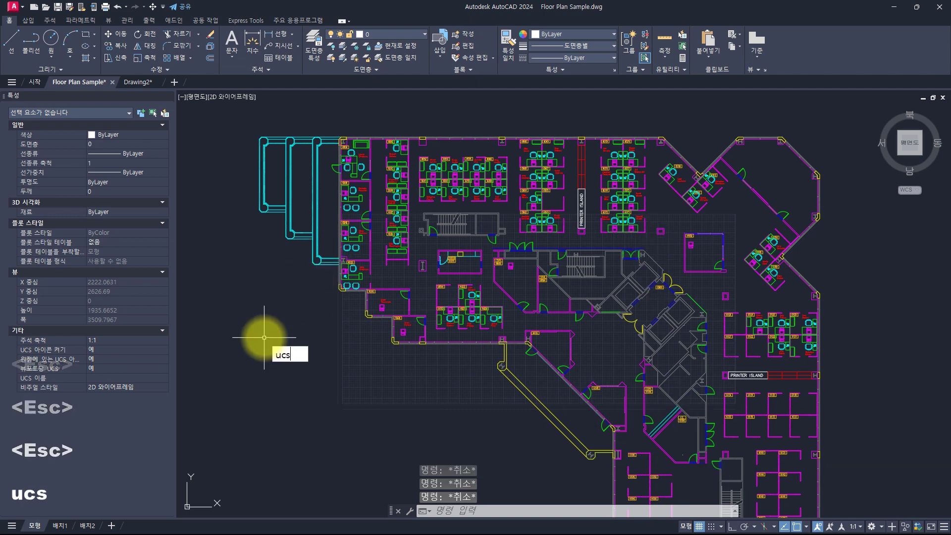
Define a new UCS with its origin in the empty area northwest of the floor plan and its X axis at 30°
{"action": "key", "text": "Return"}
{"action": "scroll", "coordinate": [265, 336], "scroll_direction": "down", "scroll_amount": 6}
{"action": "middle_click_drag", "start_coordinate": [261, 314], "coordinate": [536, 328]}
{"action": "left_click", "coordinate": [303, 272]}
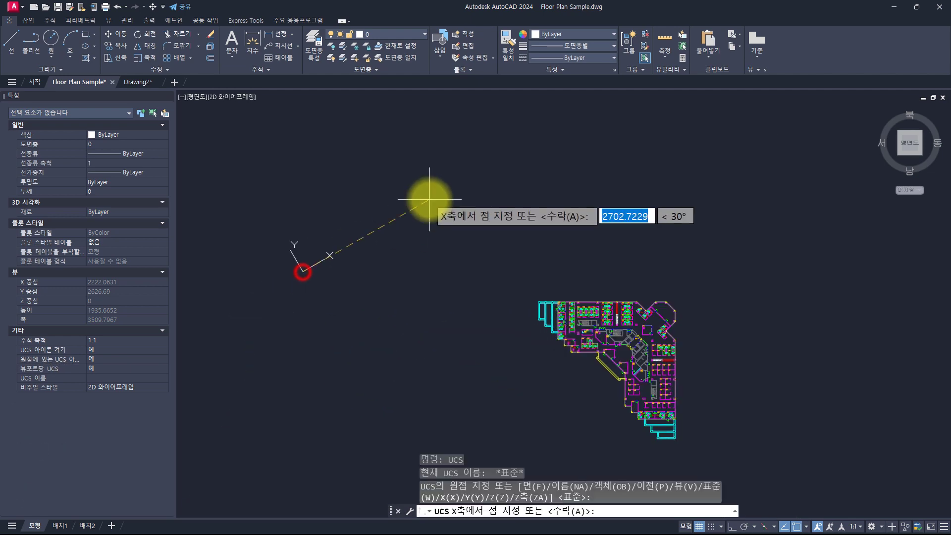
{"action": "left_click", "coordinate": [430, 199]}
{"action": "left_click", "coordinate": [304, 160]}
{"action": "key", "text": "Escape"}
{"action": "key", "text": "Escape"}
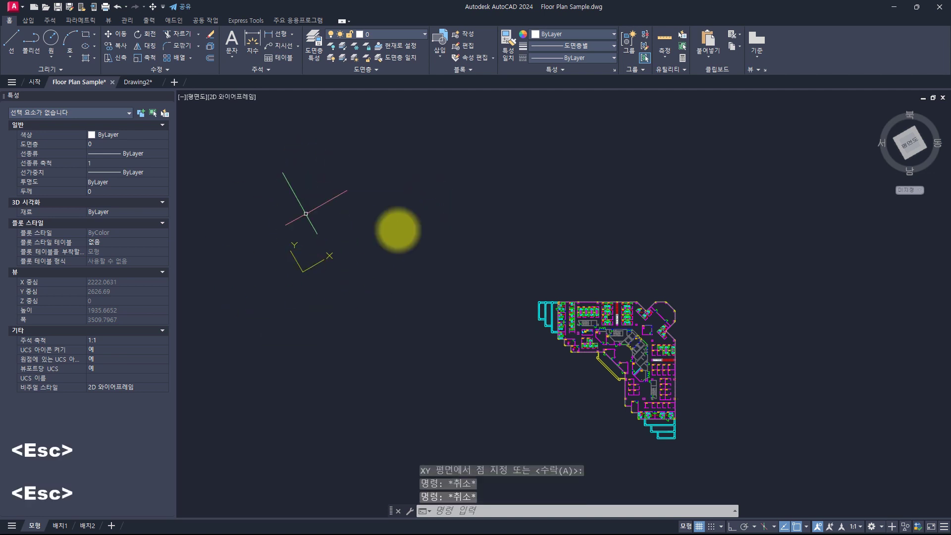
Preview the plot by limits again with the rotated UCS active
{"action": "key", "text": "Escape"}
{"action": "key", "text": "Escape"}
{"action": "key", "text": "Escape"}
{"action": "key", "text": "ctrl+p"}
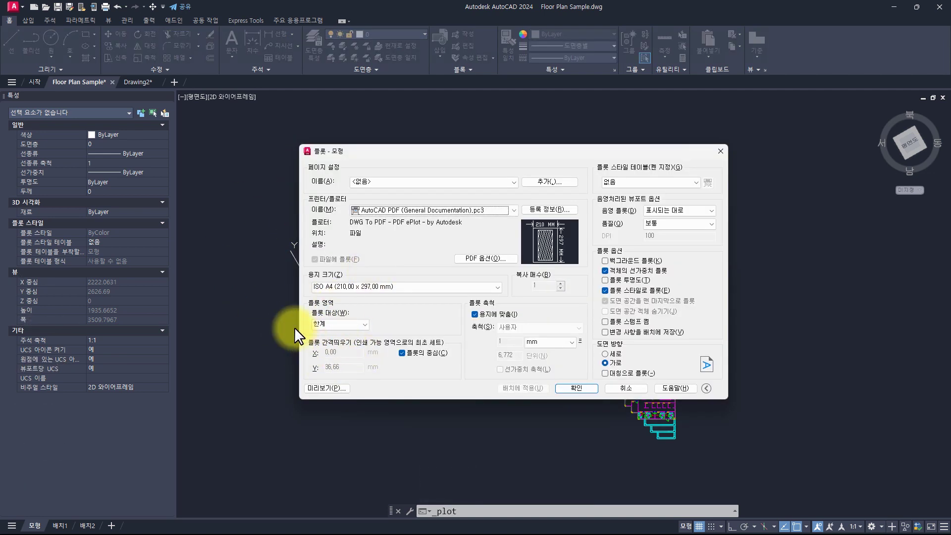
{"action": "left_click", "coordinate": [333, 387]}
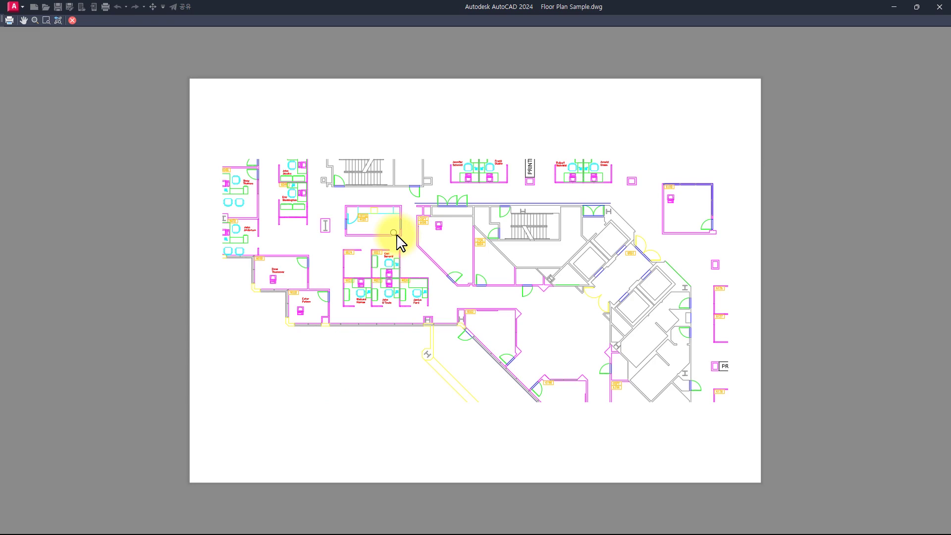
Switch to diagrams.net, review the WCS label of the third note, and select the text block listing the system variables
{"action": "key", "text": "alt+Tab"}
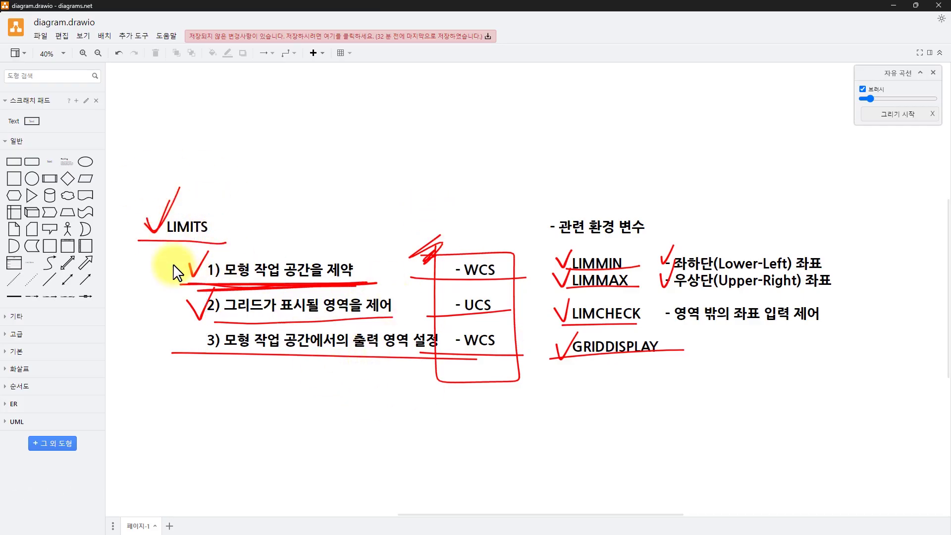
{"action": "left_click", "coordinate": [508, 339]}
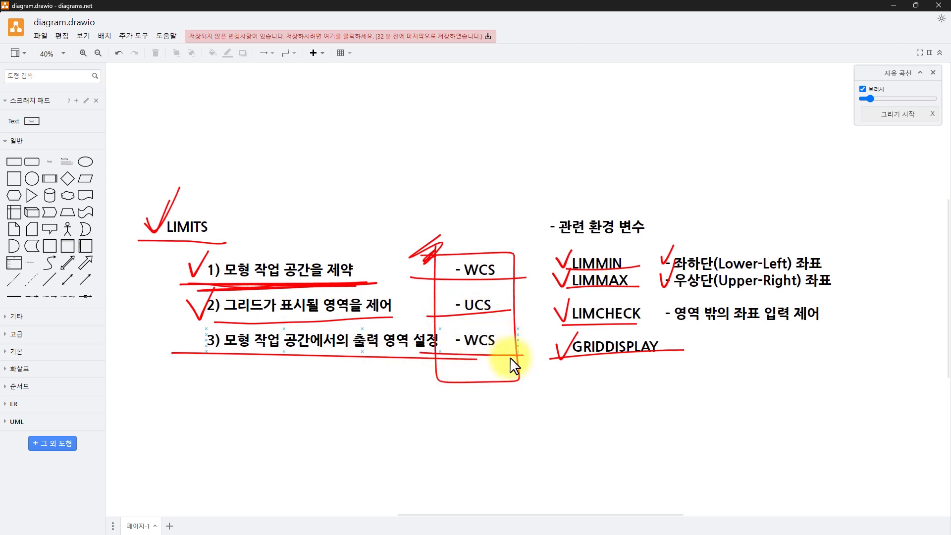
{"action": "left_click_drag", "start_coordinate": [436, 236], "coordinate": [438, 238]}
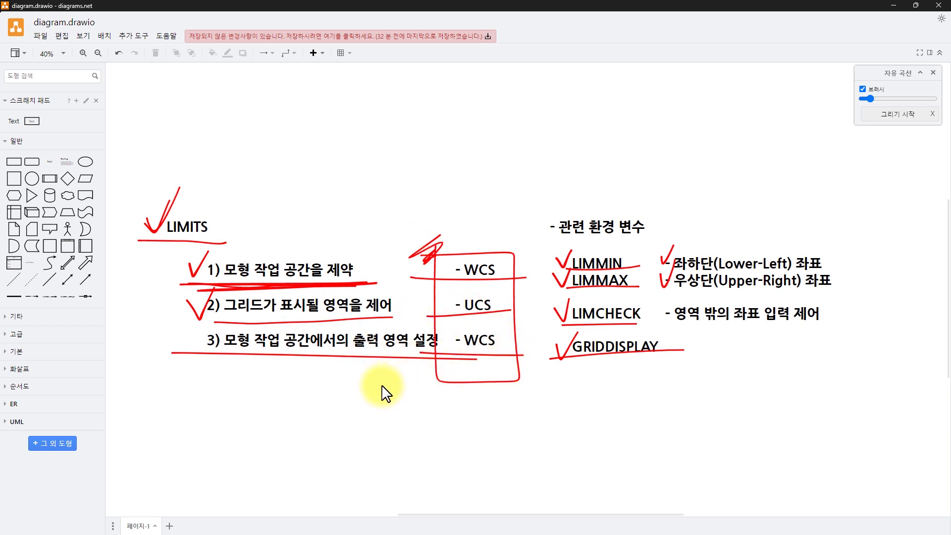
{"action": "left_click", "coordinate": [588, 270]}
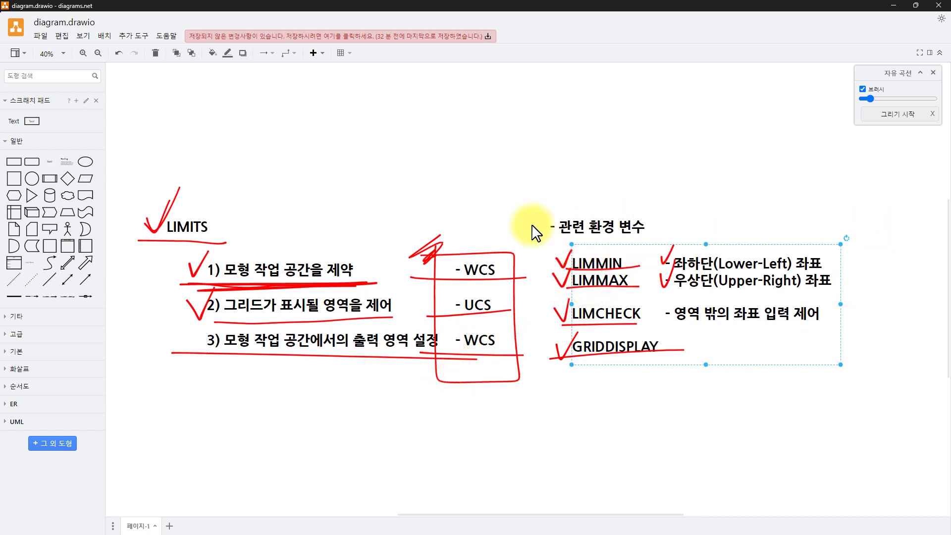
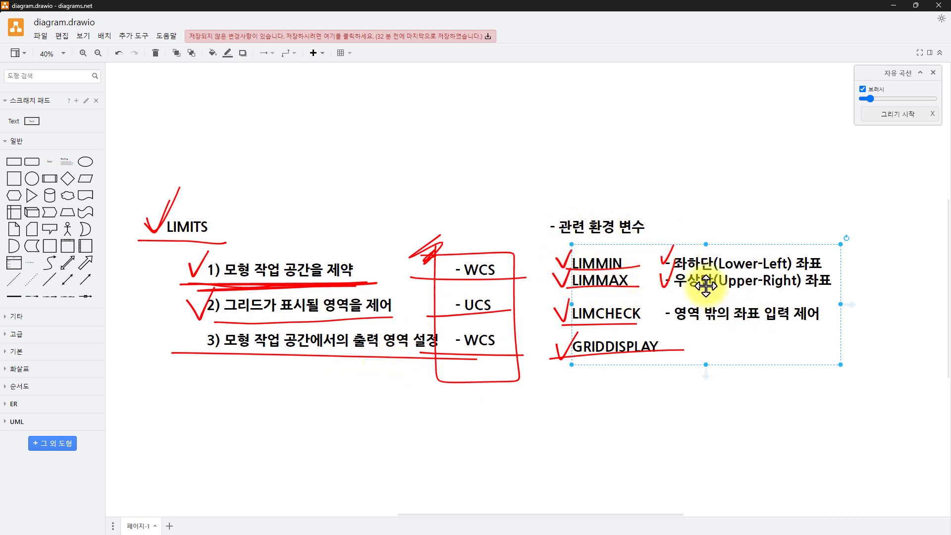
Return to AutoCAD, close the plot preview, and reset the UCS to World
{"action": "key", "text": "alt+Tab"}
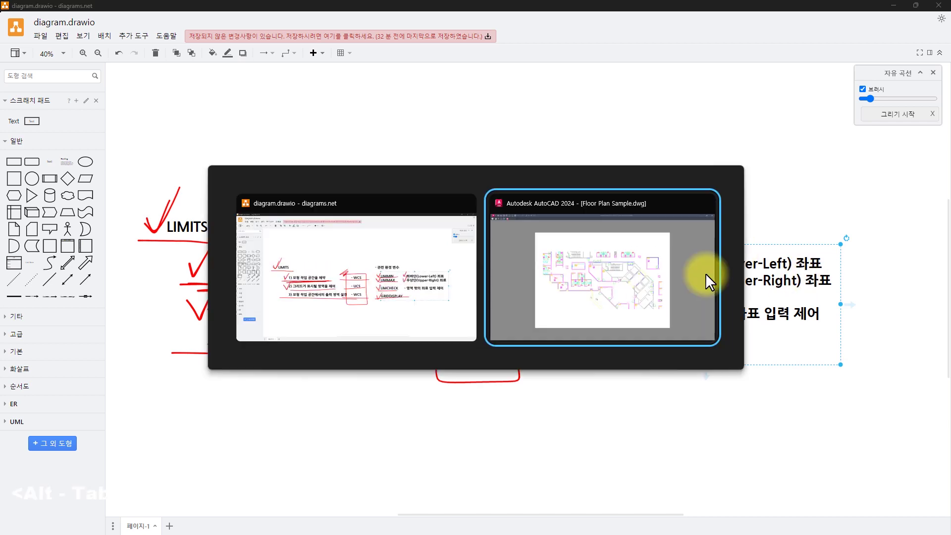
{"action": "key", "text": "Escape"}
{"action": "key", "text": "Escape"}
{"action": "key", "text": "Escape"}
{"action": "key", "text": "Escape"}
{"action": "key", "text": "Escape"}
{"action": "key", "text": "Escape"}
{"action": "key", "text": "Escape"}
{"action": "key", "text": "Escape"}
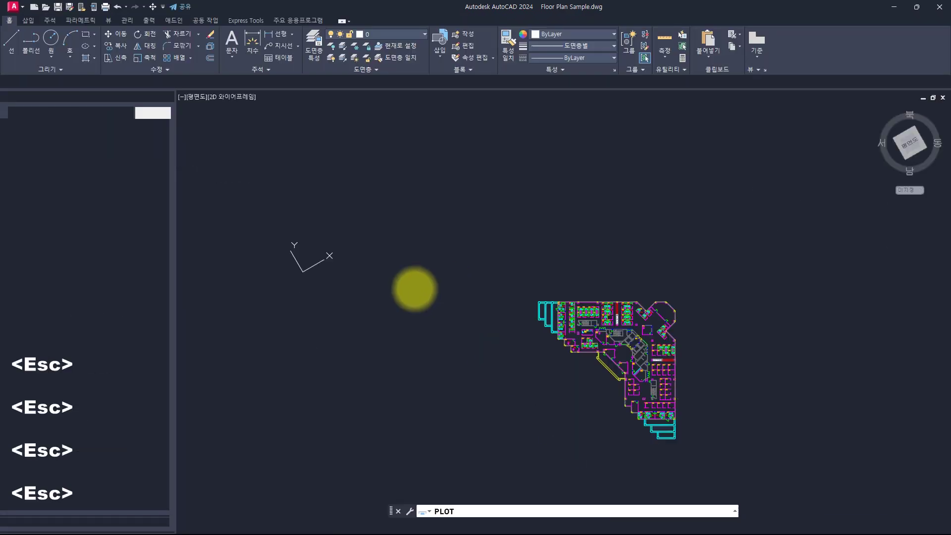
{"action": "key", "text": "Escape"}
{"action": "key", "text": "Escape"}
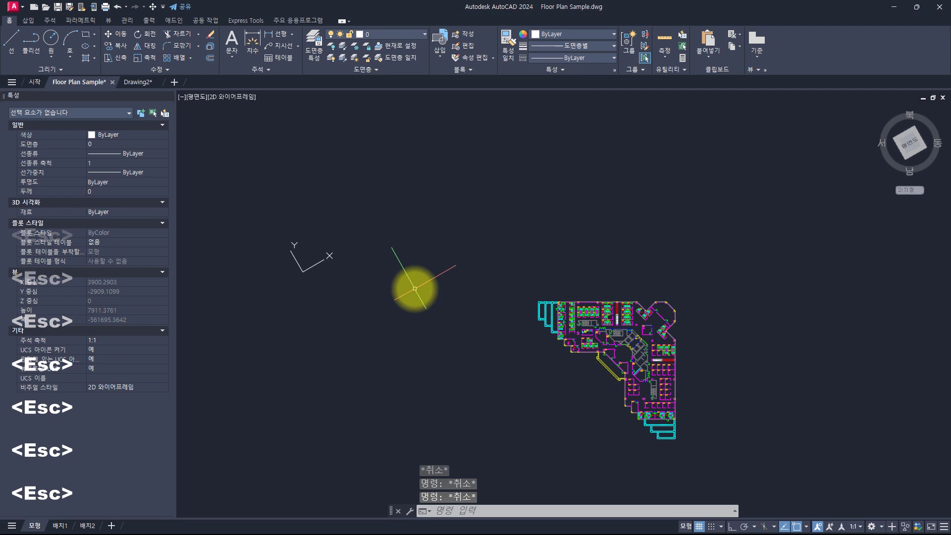
{"action": "type", "text": "ucs"}
{"action": "key", "text": "Return"}
{"action": "type", "text": "w"}
{"action": "key", "text": "Return"}
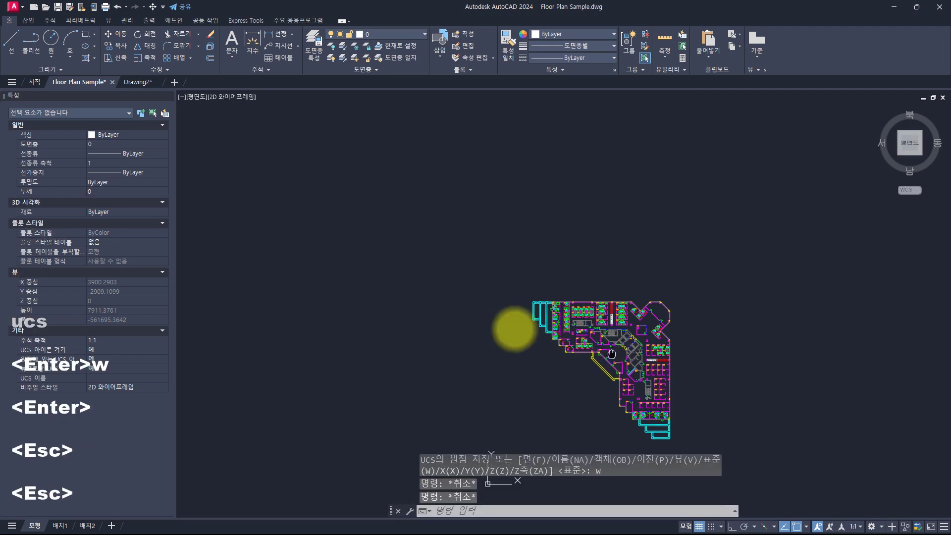
Try to redefine the drawing limits with the lower-left corner southeast of the floor plan and the upper-right corner northwest of it
{"action": "type", "text": "limi"}
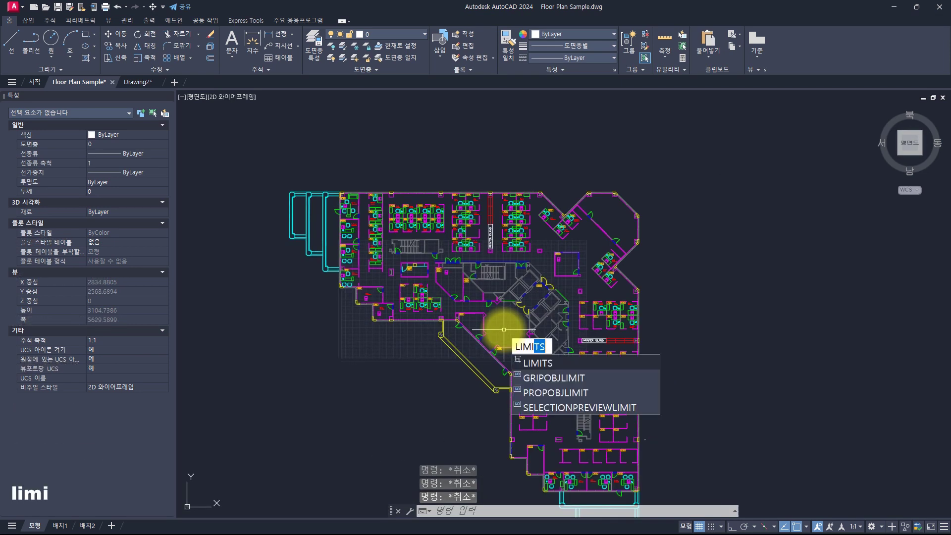
{"action": "type", "text": "ts"}
{"action": "key", "text": "Return"}
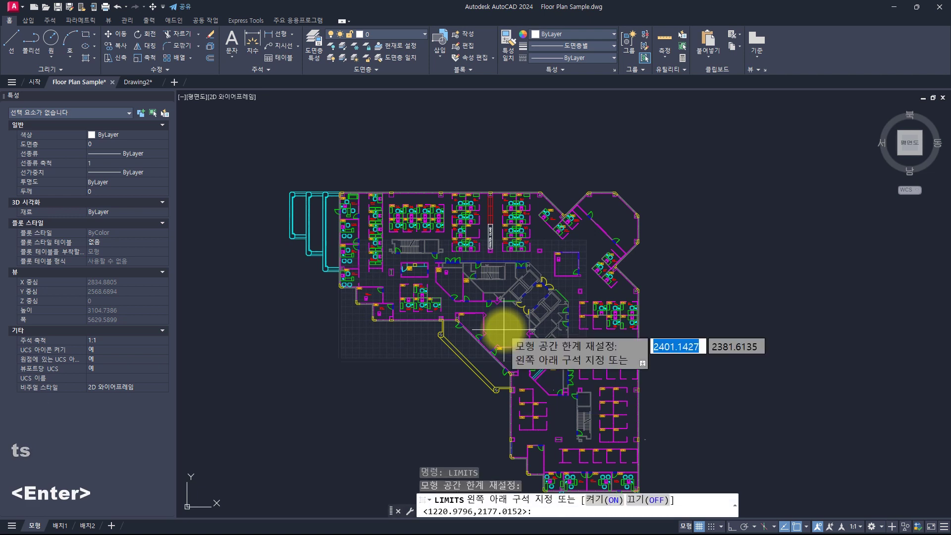
{"action": "left_click", "coordinate": [657, 404]}
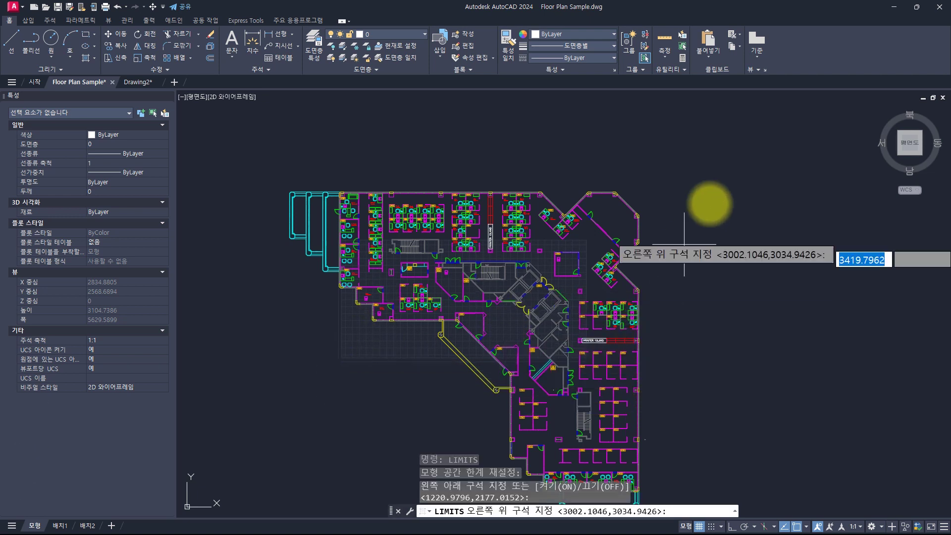
{"action": "left_click", "coordinate": [241, 162]}
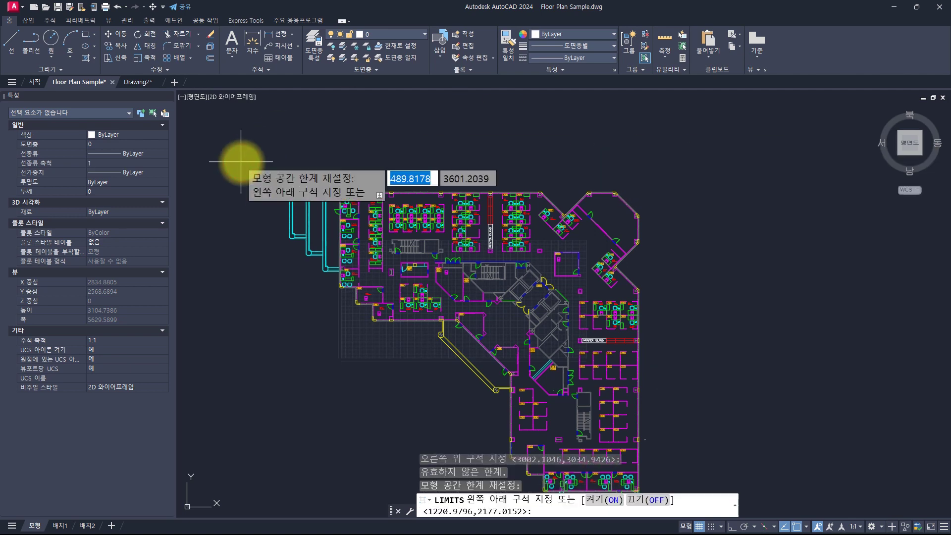
Examine the LIMITS response in the command history, and cancel the command
{"action": "key", "text": "F2"}
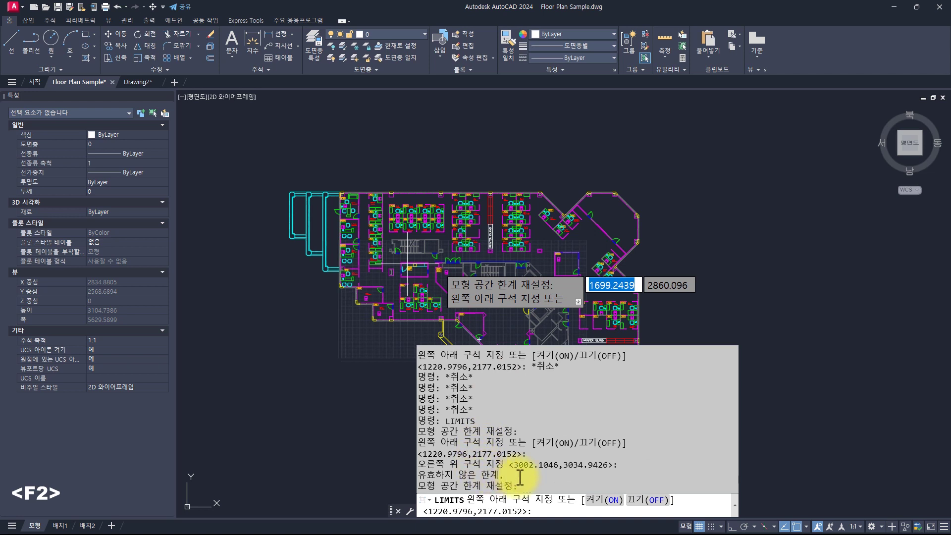
{"action": "left_click_drag", "start_coordinate": [521, 477], "coordinate": [488, 477]}
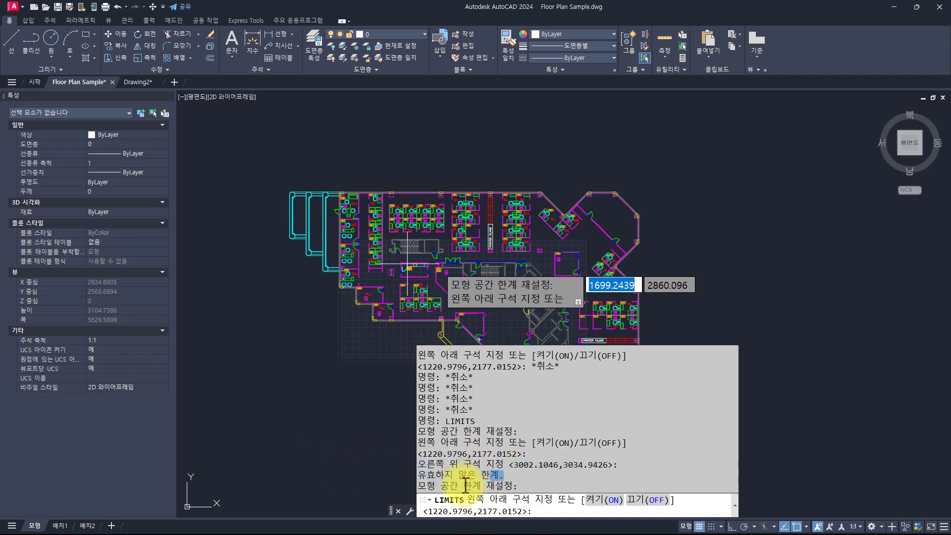
{"action": "left_click", "coordinate": [488, 455]}
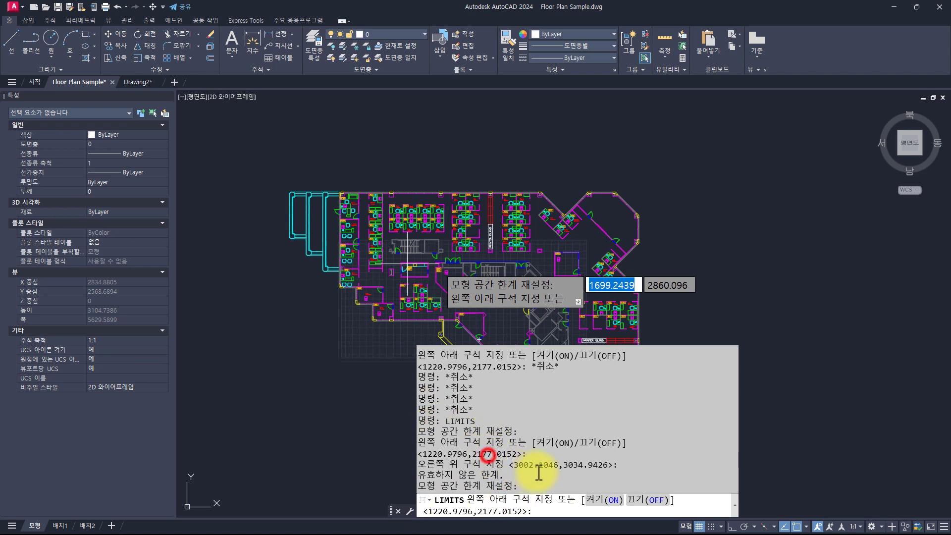
{"action": "left_click_drag", "start_coordinate": [535, 484], "coordinate": [382, 411]}
{"action": "left_click", "coordinate": [512, 440]}
{"action": "key", "text": "Escape"}
{"action": "key", "text": "Escape"}
{"action": "key", "text": "Escape"}
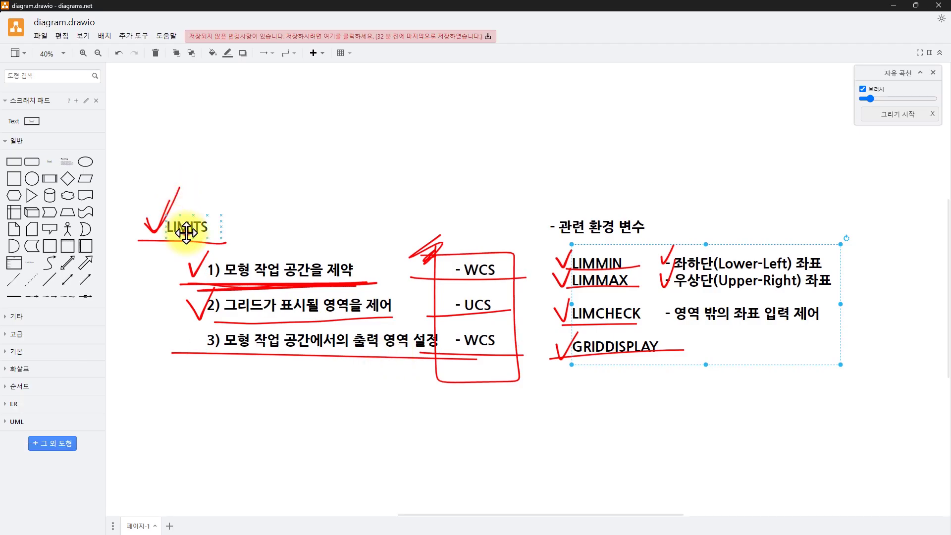
Switch to diagrams.net and review the LIMITS heading and the LIMMIN and LIMMAX entries in the system variable notes
{"action": "left_click", "coordinate": [187, 232]}
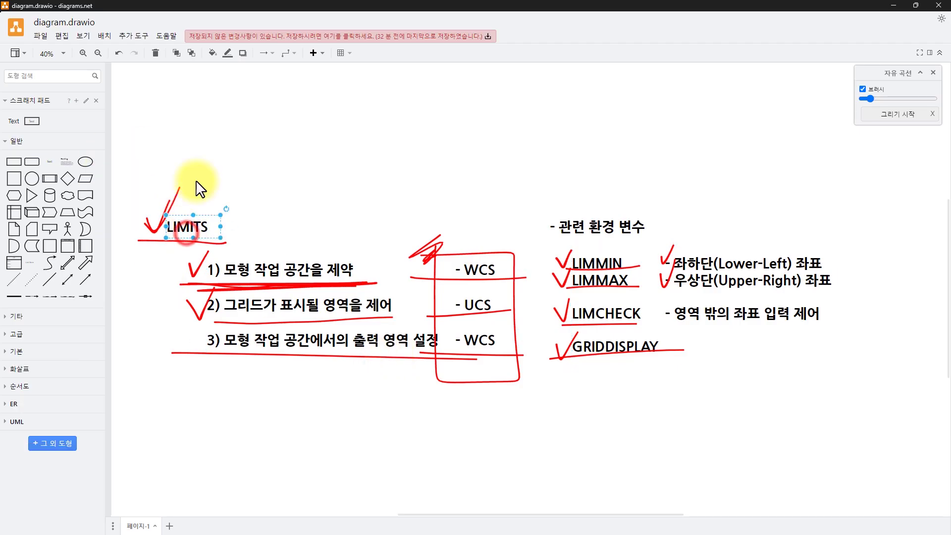
{"action": "left_click", "coordinate": [469, 164]}
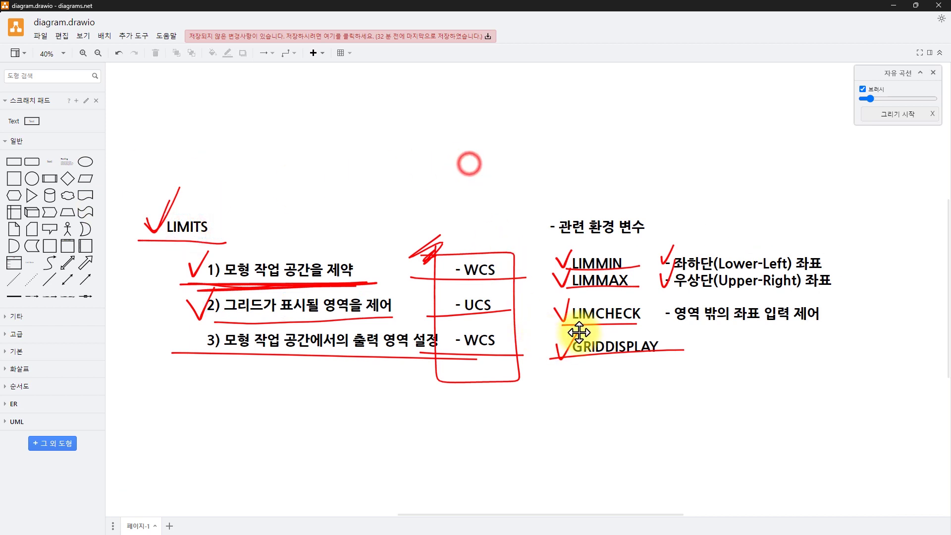
{"action": "left_click", "coordinate": [589, 255]}
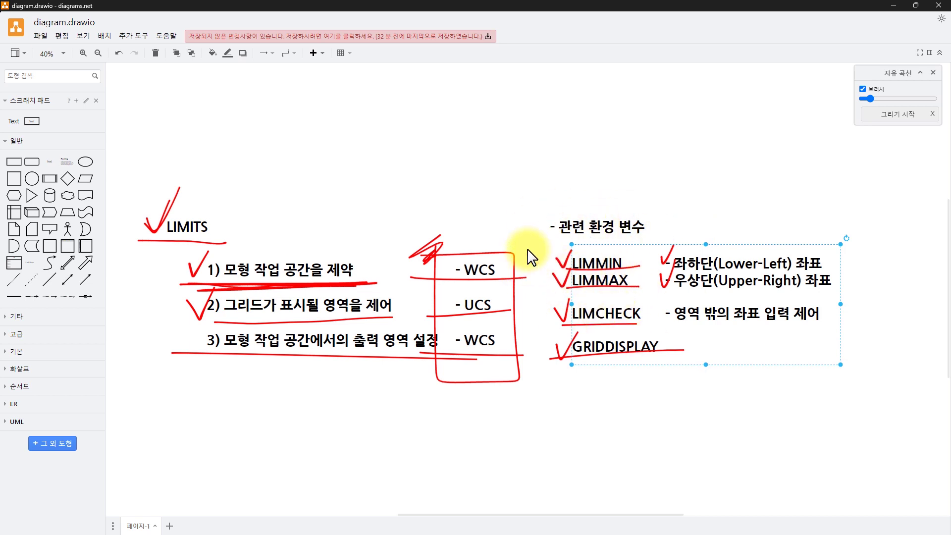
{"action": "left_click", "coordinate": [614, 269]}
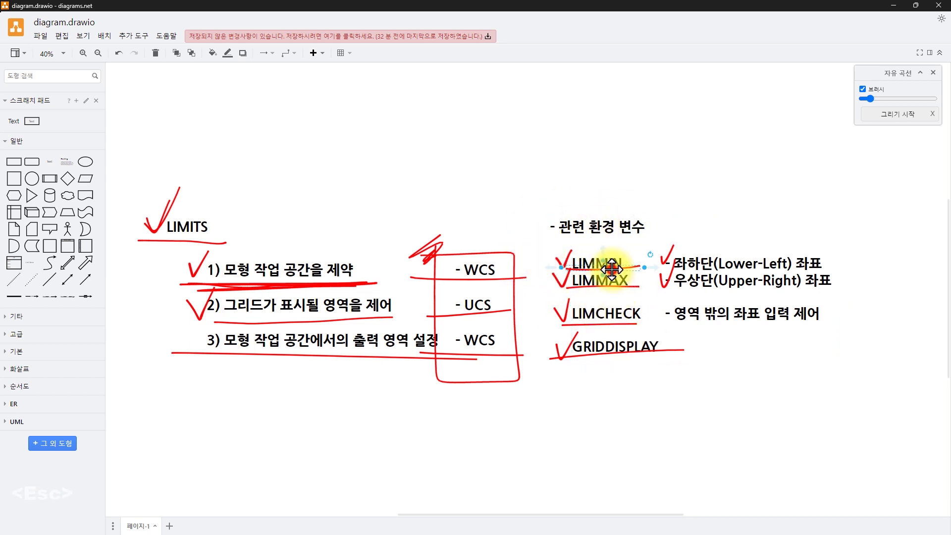
Return to AutoCAD and set LIMMIN to a point southeast of the floor plan and LIMMAX to a point northwest of it
{"action": "key", "text": "alt+Tab"}
{"action": "key", "text": "Escape"}
{"action": "key", "text": "Escape"}
{"action": "key", "text": "Escape"}
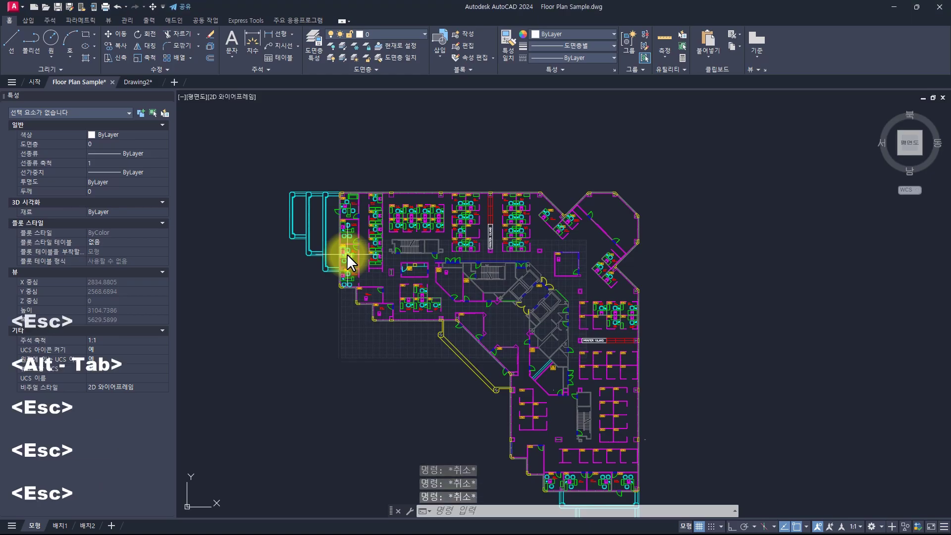
{"action": "type", "text": "limmin"}
{"action": "key", "text": "Return"}
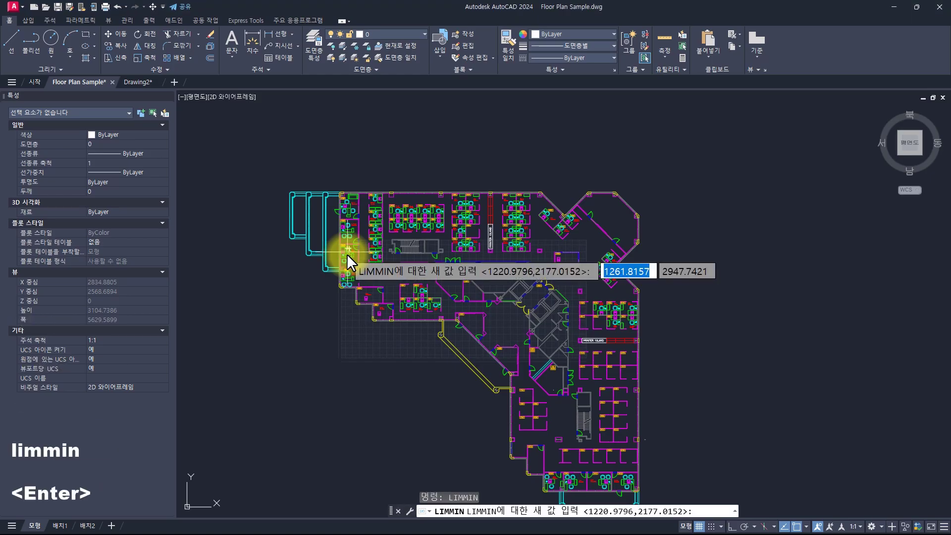
{"action": "left_click", "coordinate": [734, 373]}
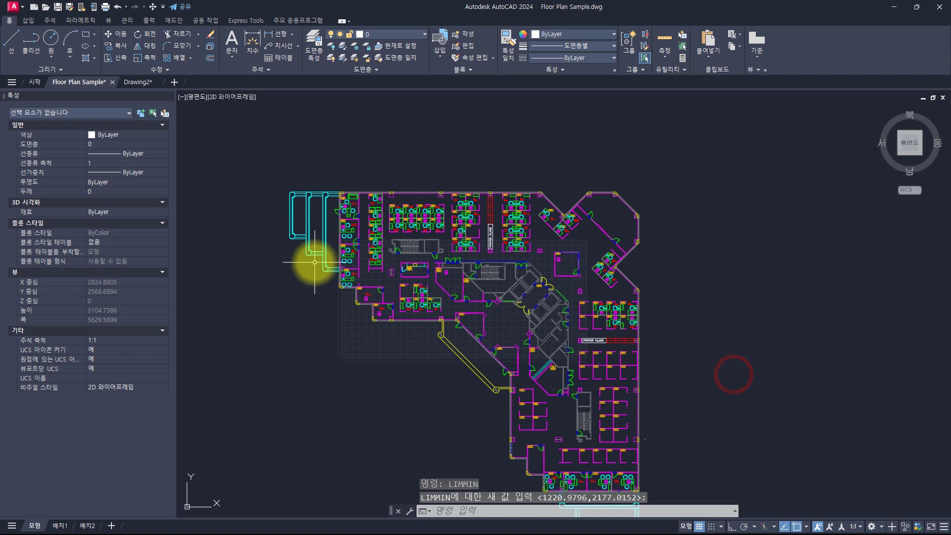
{"action": "type", "text": "limmax"}
{"action": "key", "text": "Return"}
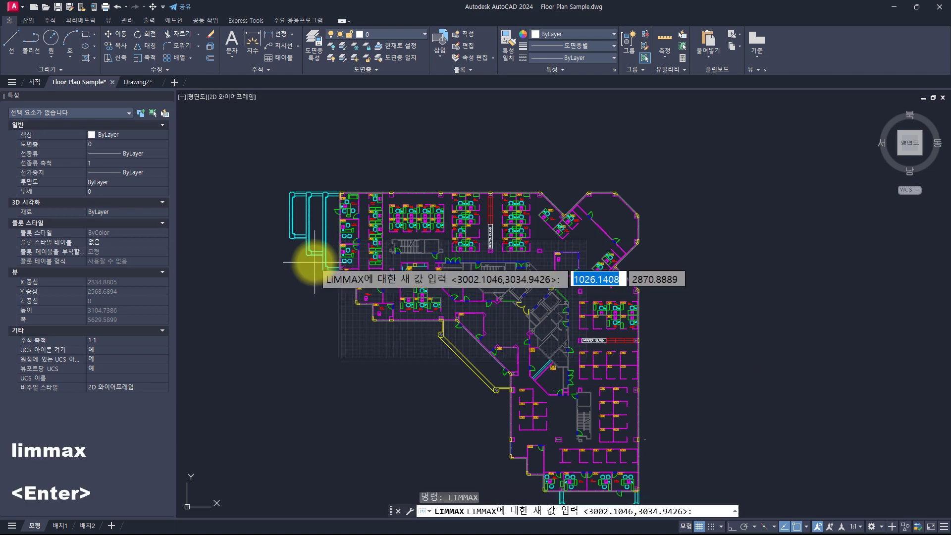
{"action": "left_click", "coordinate": [212, 144]}
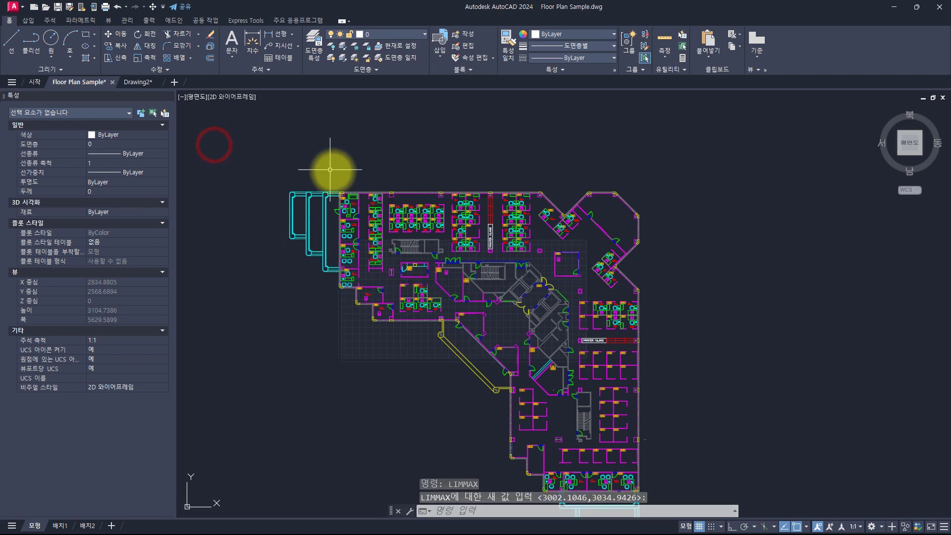
Review the LIMMIN and LIMMAX entries in the command history, and regenerate the model
{"action": "key", "text": "F2"}
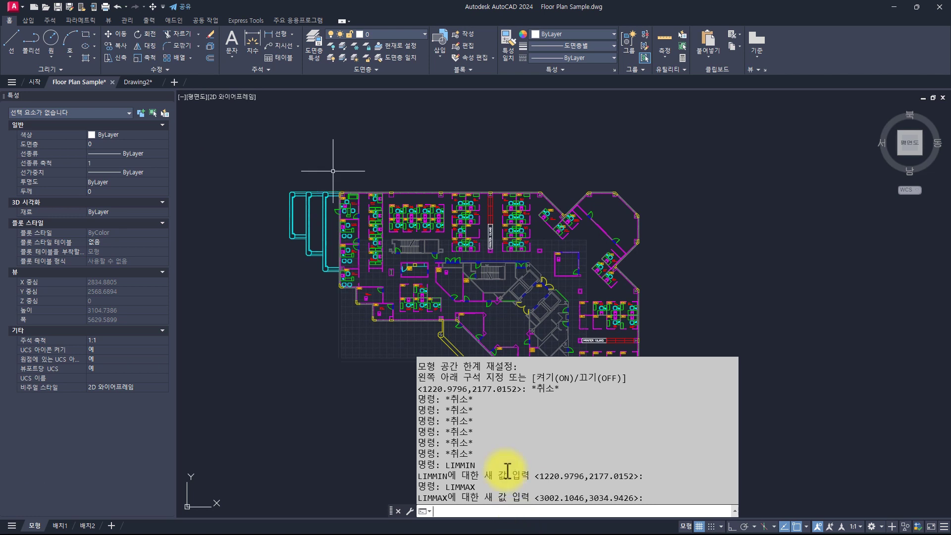
{"action": "left_click_drag", "start_coordinate": [484, 431], "coordinate": [644, 501]}
{"action": "left_click", "coordinate": [358, 352]}
{"action": "key", "text": "Escape"}
{"action": "key", "text": "Escape"}
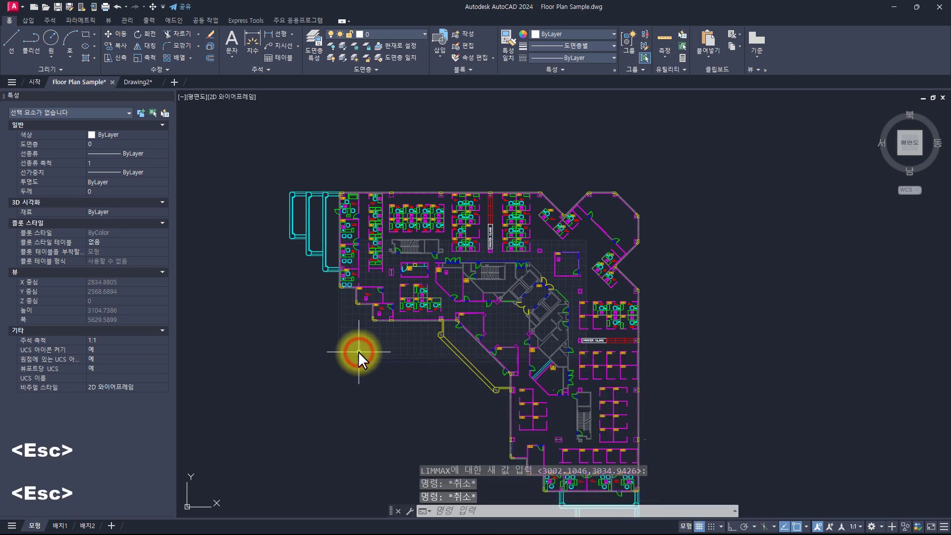
{"action": "type", "text": "re"}
{"action": "key", "text": "space"}
{"action": "key", "text": "Escape"}
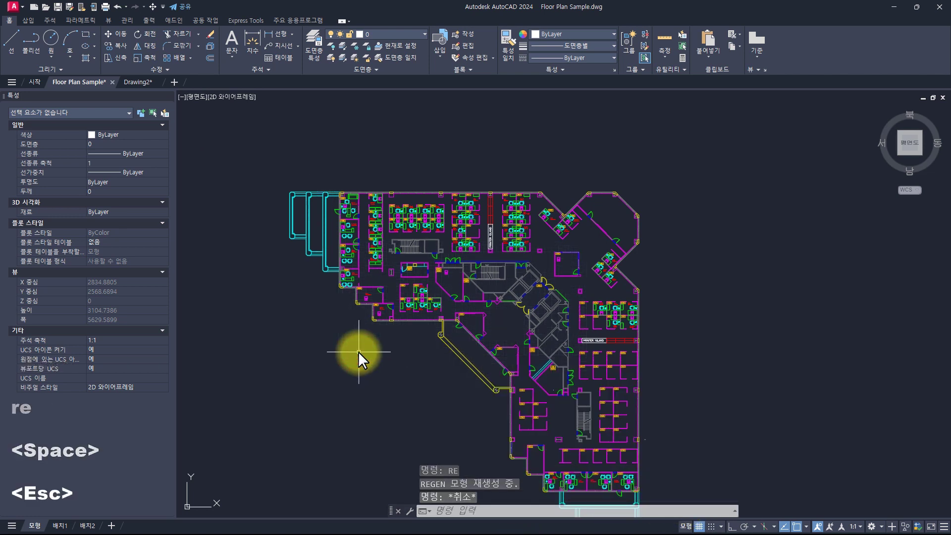
Turn on limits checking by setting LIMCHECK to 1
{"action": "type", "text": "limch"}
{"action": "key", "text": "Return"}
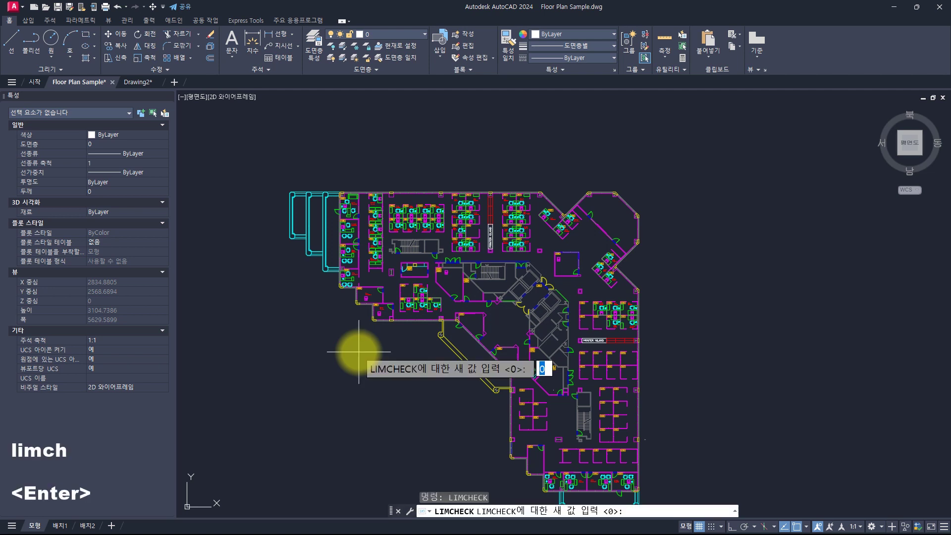
{"action": "type", "text": "1"}
{"action": "key", "text": "Return"}
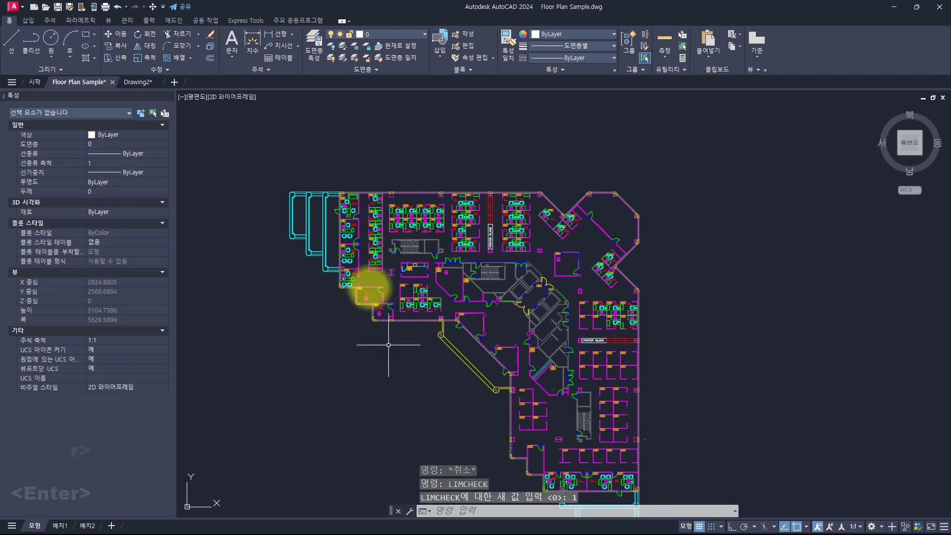
{"action": "key", "text": "Escape"}
{"action": "key", "text": "Escape"}
Try to start a line at many different points inside and all around the floor plan, and cancel the command
{"action": "type", "text": "l"}
{"action": "key", "text": "space"}
{"action": "left_click", "coordinate": [309, 379]}
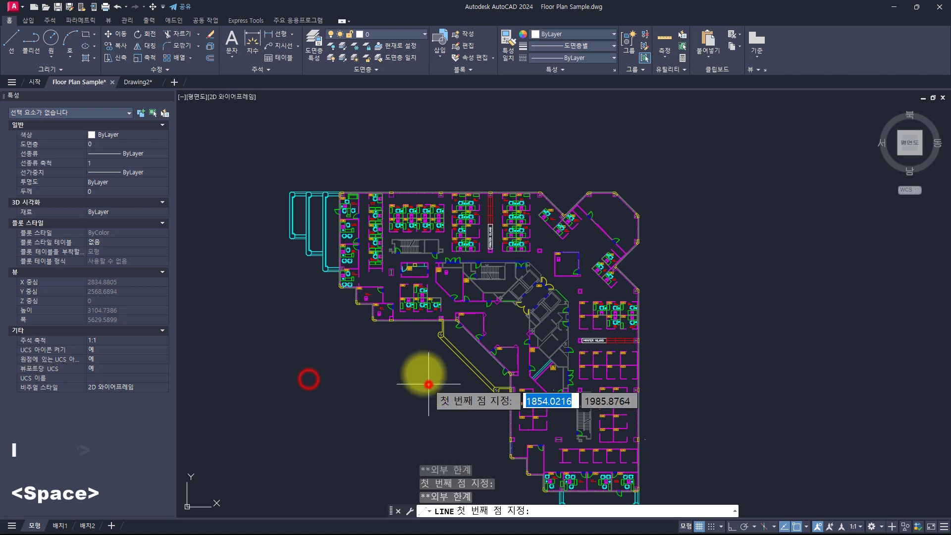
{"action": "left_click", "coordinate": [429, 384]}
{"action": "left_click", "coordinate": [377, 335]}
{"action": "left_click", "coordinate": [291, 321]}
{"action": "left_click", "coordinate": [539, 296]}
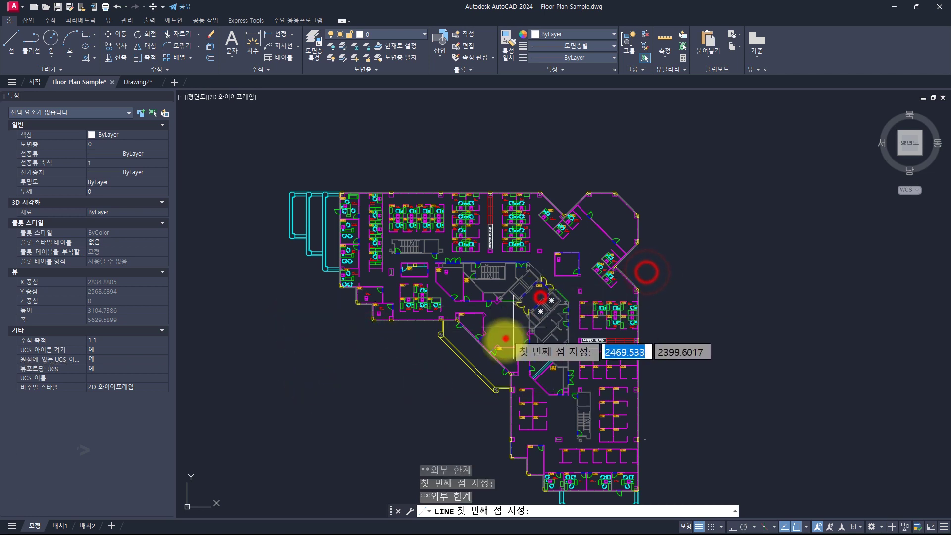
{"action": "left_click", "coordinate": [581, 404]}
{"action": "left_click", "coordinate": [647, 294]}
{"action": "left_click", "coordinate": [461, 143]}
{"action": "left_click", "coordinate": [331, 142]}
{"action": "left_click", "coordinate": [272, 168]}
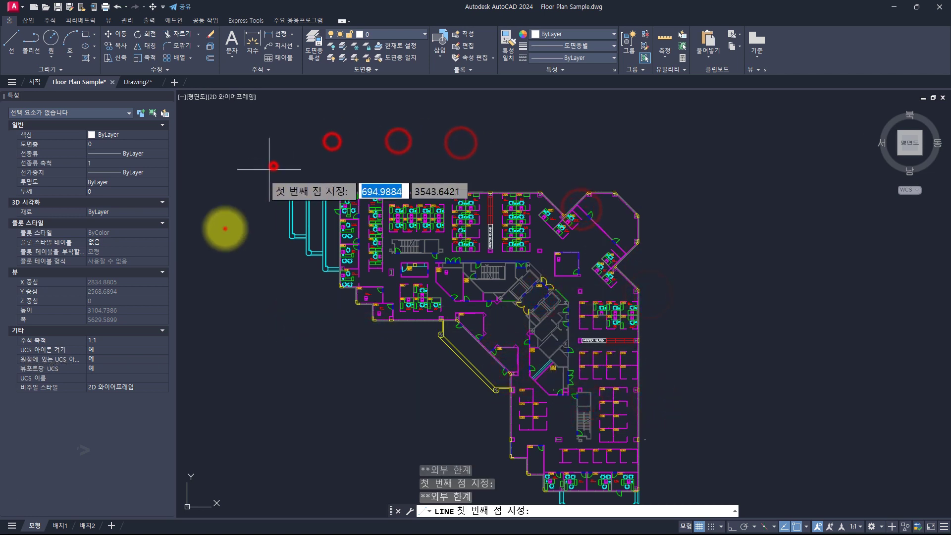
{"action": "left_click", "coordinate": [229, 218]}
{"action": "left_click", "coordinate": [223, 354]}
{"action": "left_click", "coordinate": [230, 399]}
{"action": "left_click", "coordinate": [303, 459]}
{"action": "left_click", "coordinate": [426, 461]}
{"action": "left_click", "coordinate": [620, 400]}
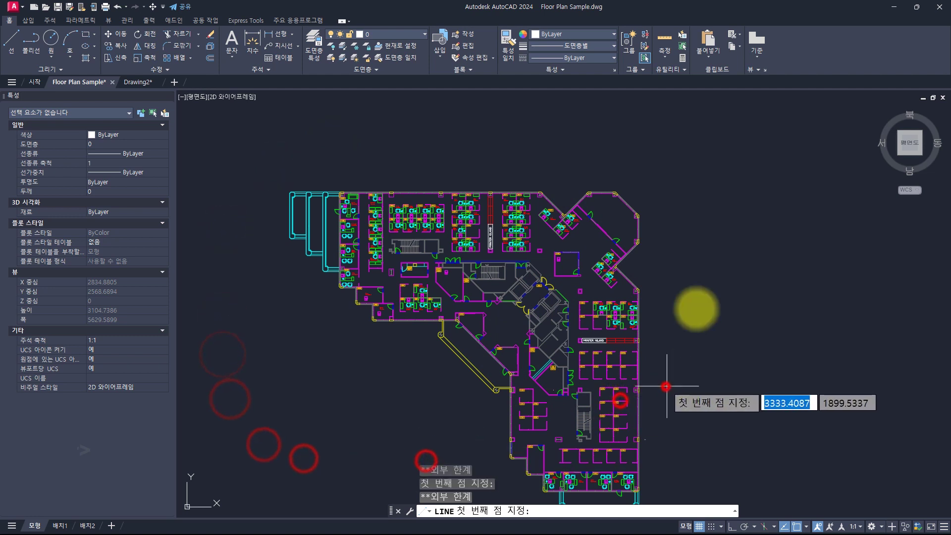
{"action": "left_click", "coordinate": [677, 235]}
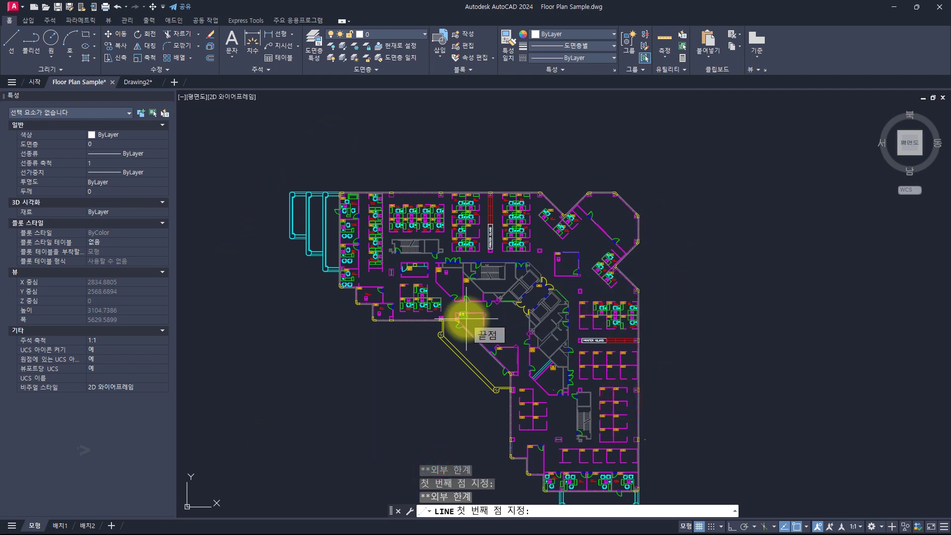
{"action": "key", "text": "Escape"}
{"action": "key", "text": "Escape"}
{"action": "key", "text": "Escape"}
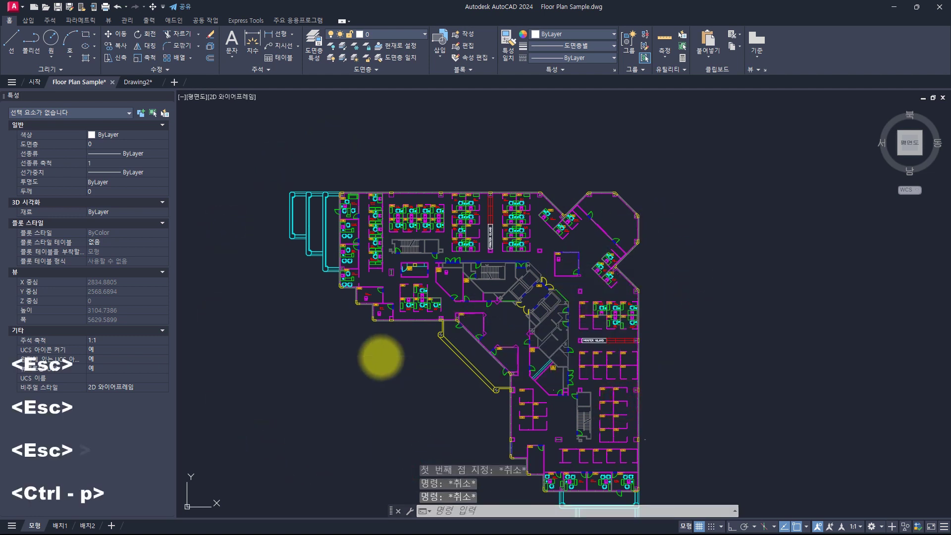
Preview the plot by limits twice, close the plot, and switch to diagrams.net
{"action": "key", "text": "ctrl+p"}
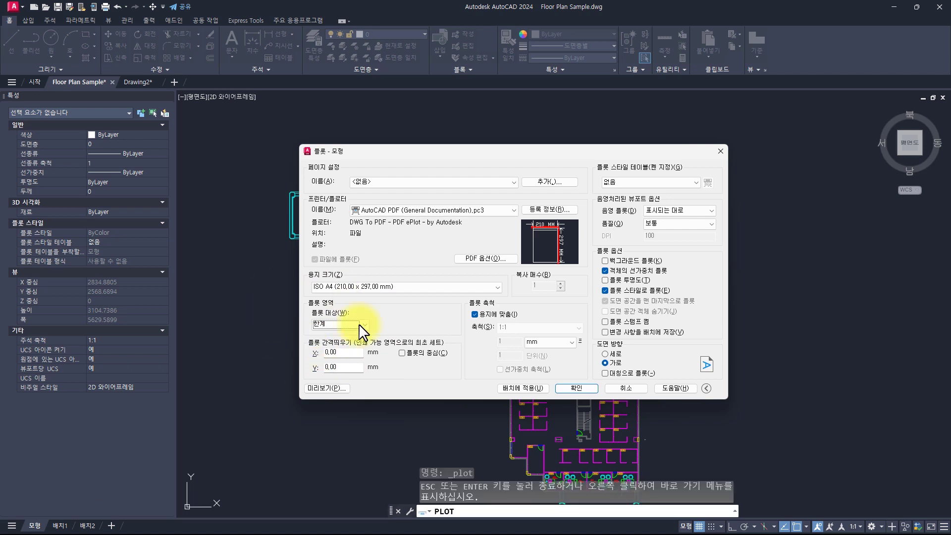
{"action": "left_click", "coordinate": [324, 322]}
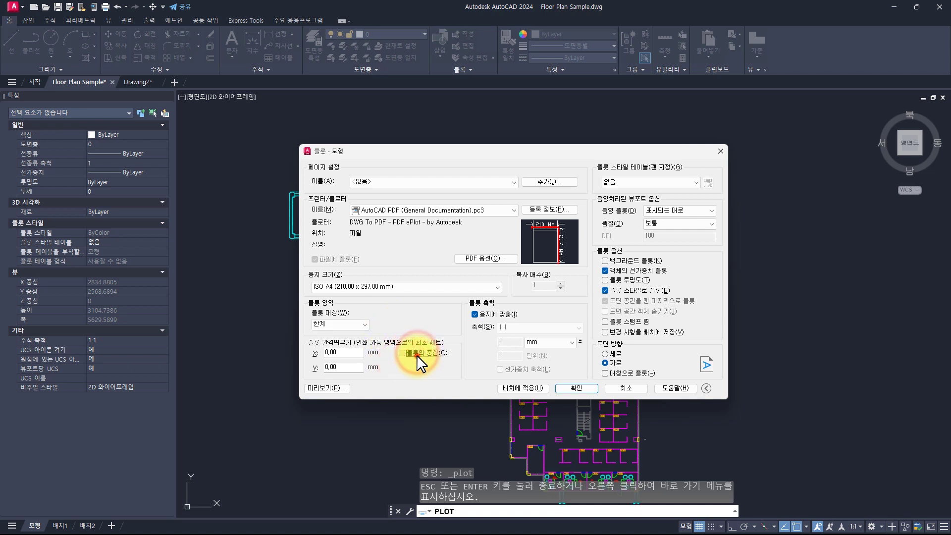
{"action": "left_click", "coordinate": [323, 388]}
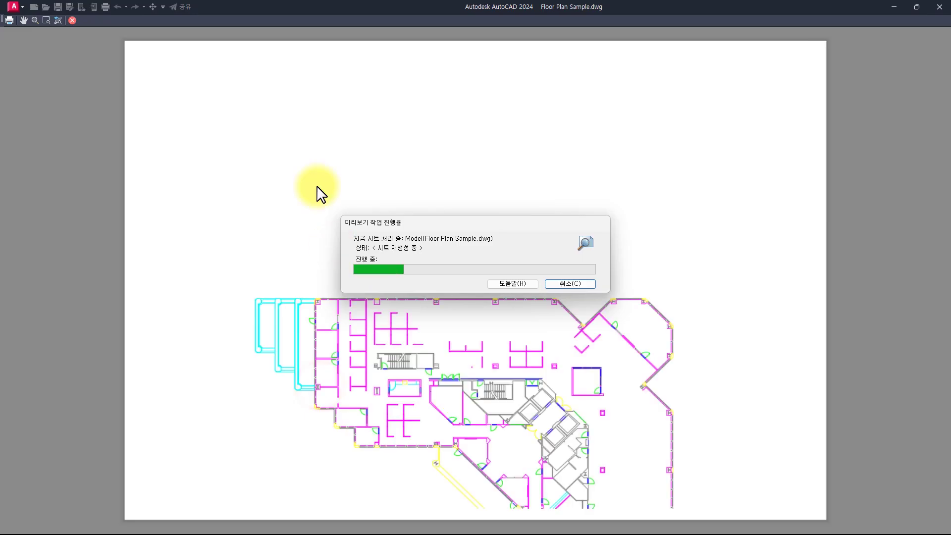
{"action": "key", "text": "Escape"}
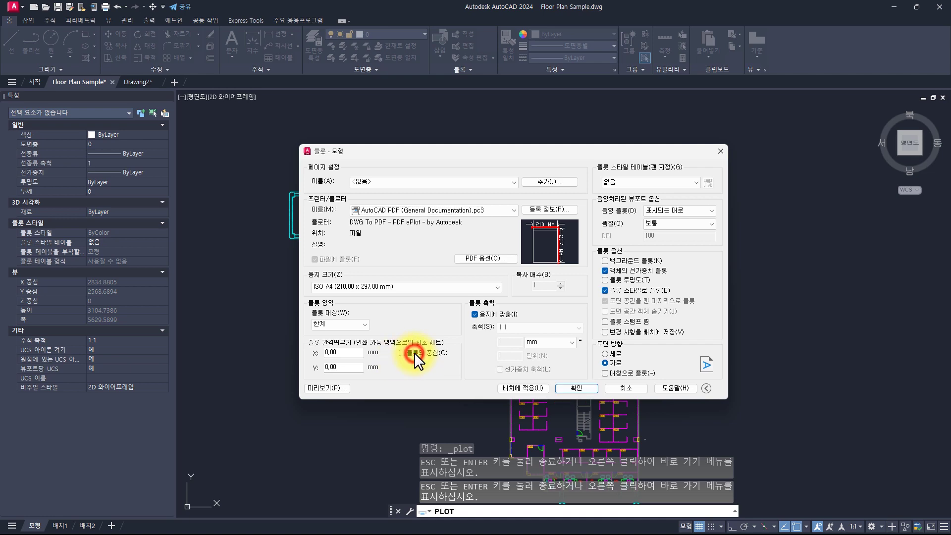
{"action": "left_click", "coordinate": [328, 390]}
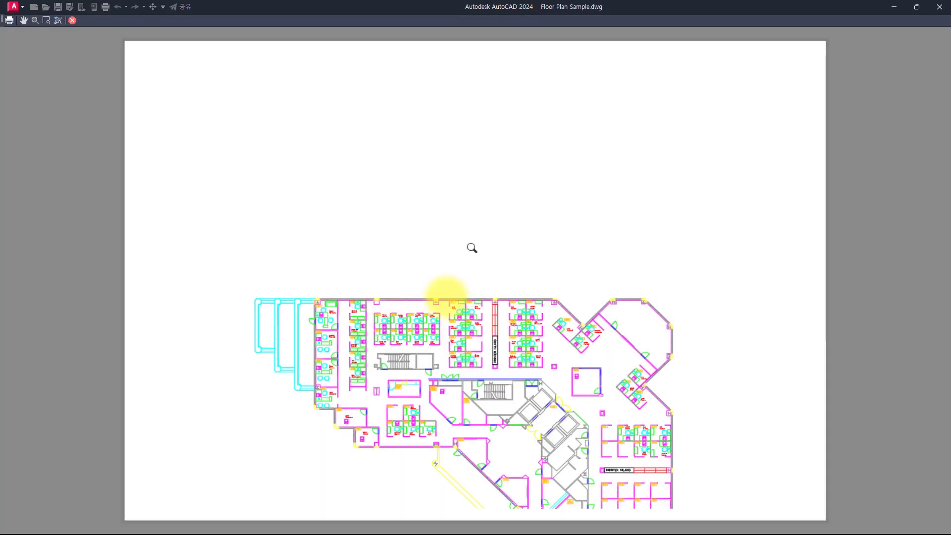
{"action": "key", "text": "Escape"}
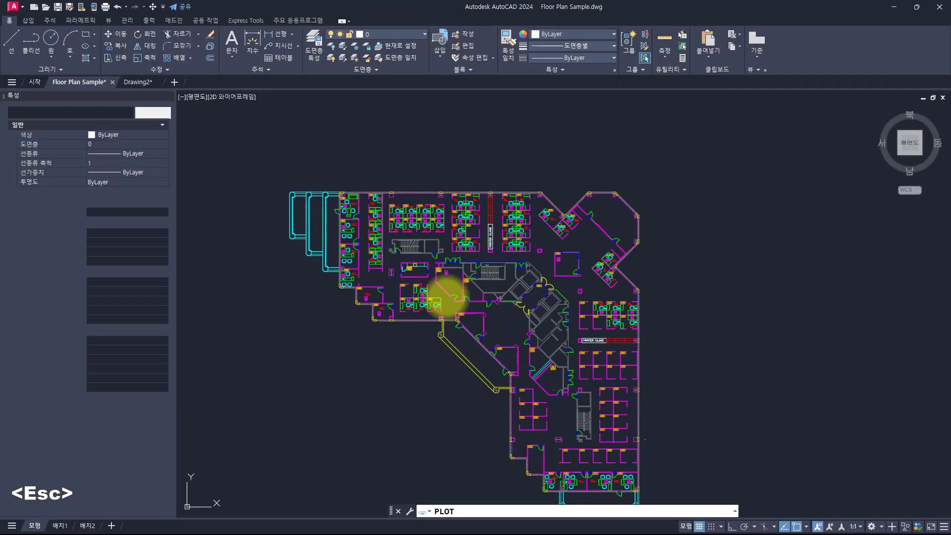
{"action": "key", "text": "alt+Tab"}
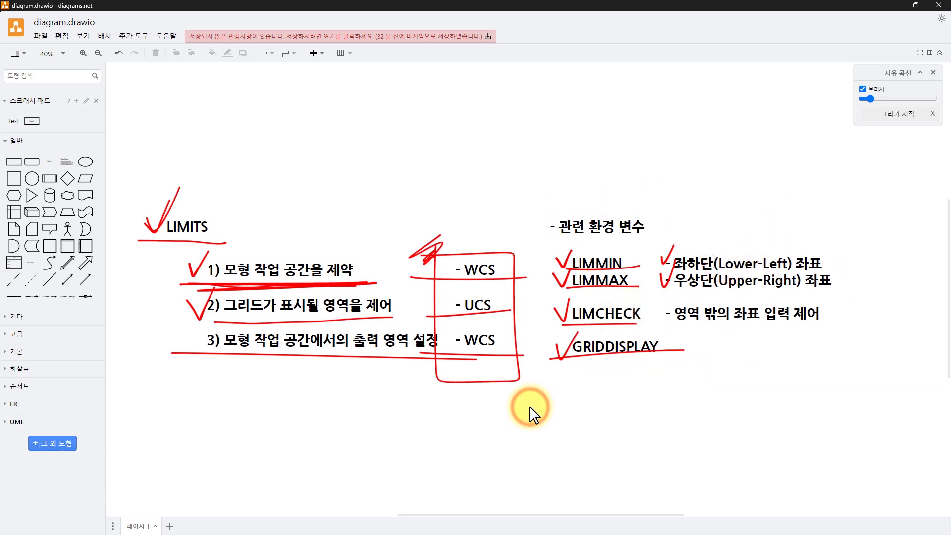
{"action": "left_click", "coordinate": [688, 262]}
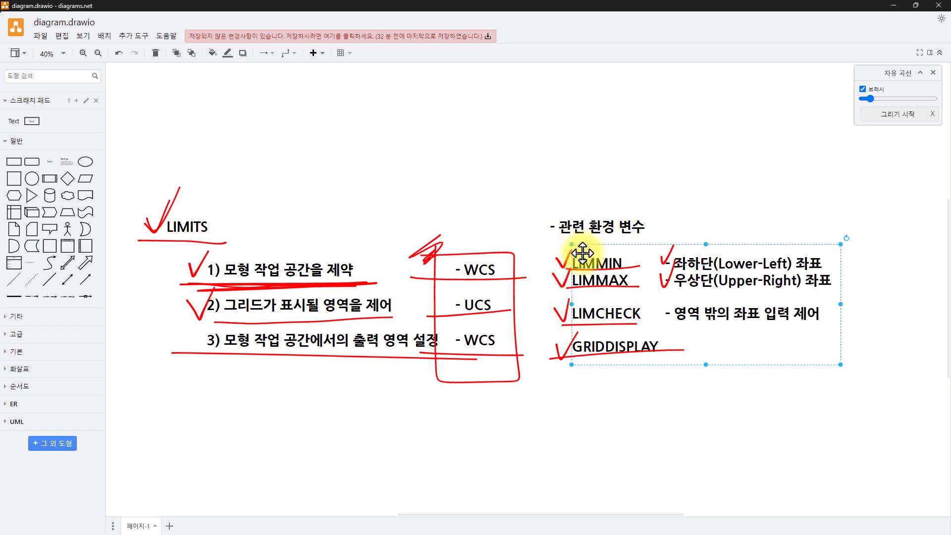
{"action": "left_click", "coordinate": [194, 226]}
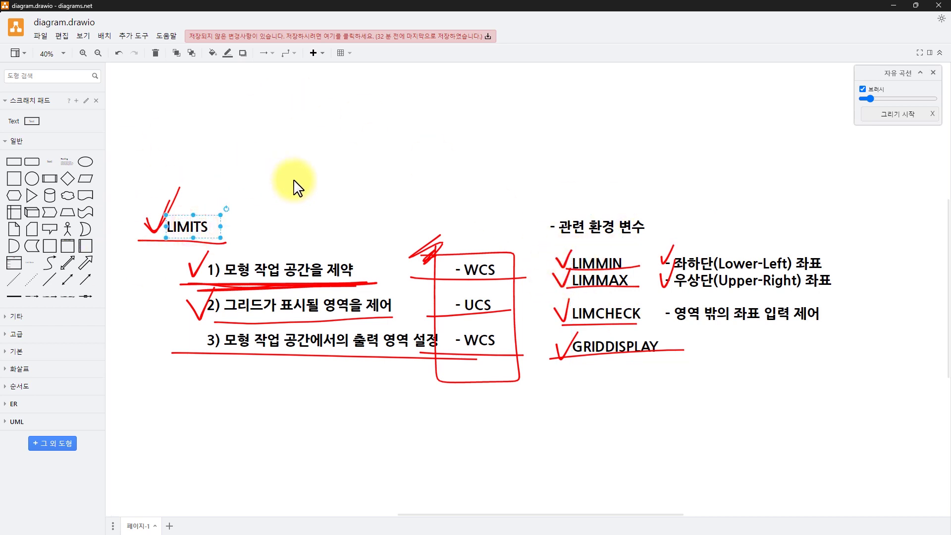
{"action": "left_click", "coordinate": [307, 161]}
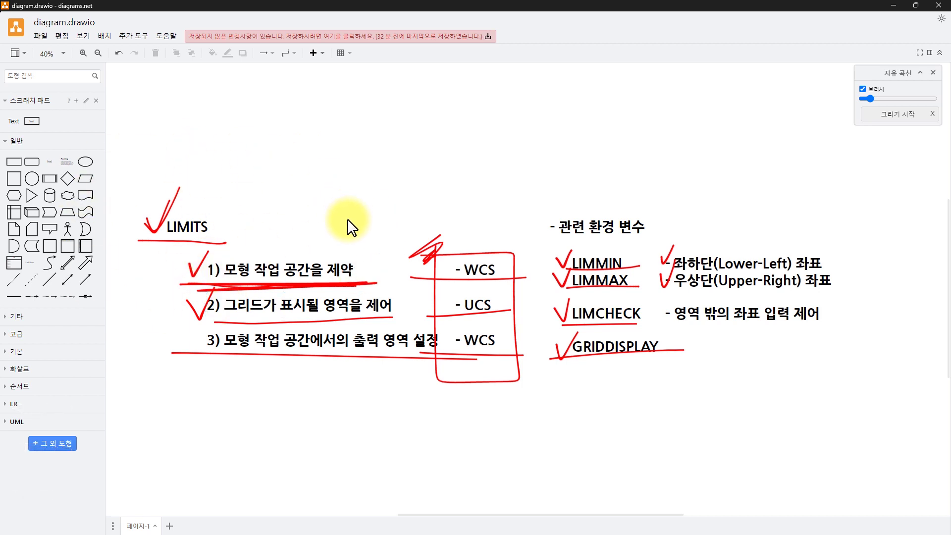
Switch to AutoCAD, open layout 배치1, and turn on paper space limits checking with the LIMITS command's ON option
{"action": "key", "text": "alt+Tab"}
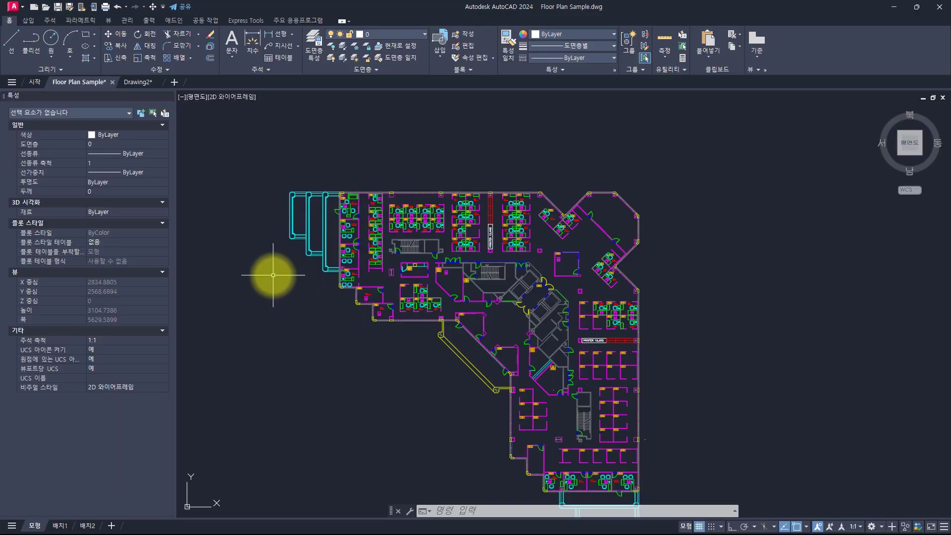
{"action": "key", "text": "ctrl+Page_Down"}
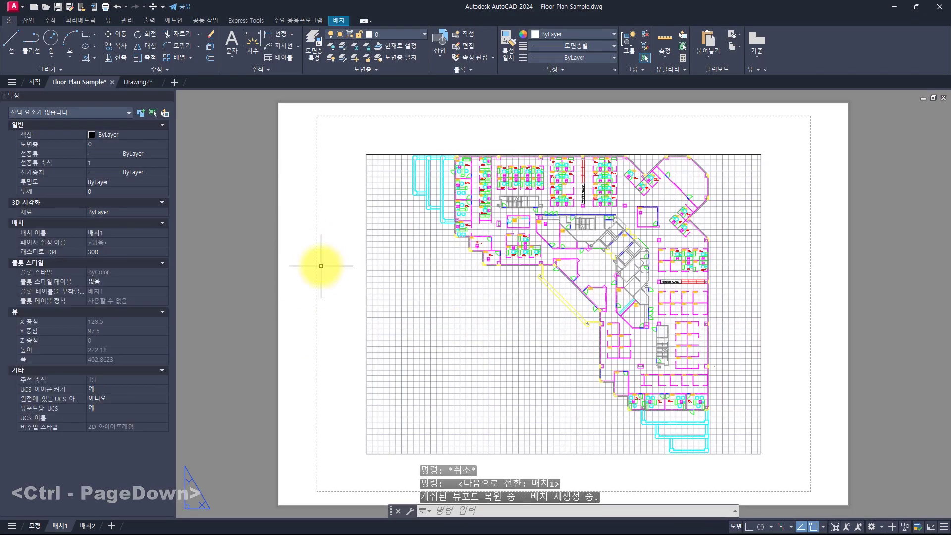
{"action": "key", "text": "Escape"}
{"action": "key", "text": "Escape"}
{"action": "key", "text": "Escape"}
{"action": "type", "text": "limits"}
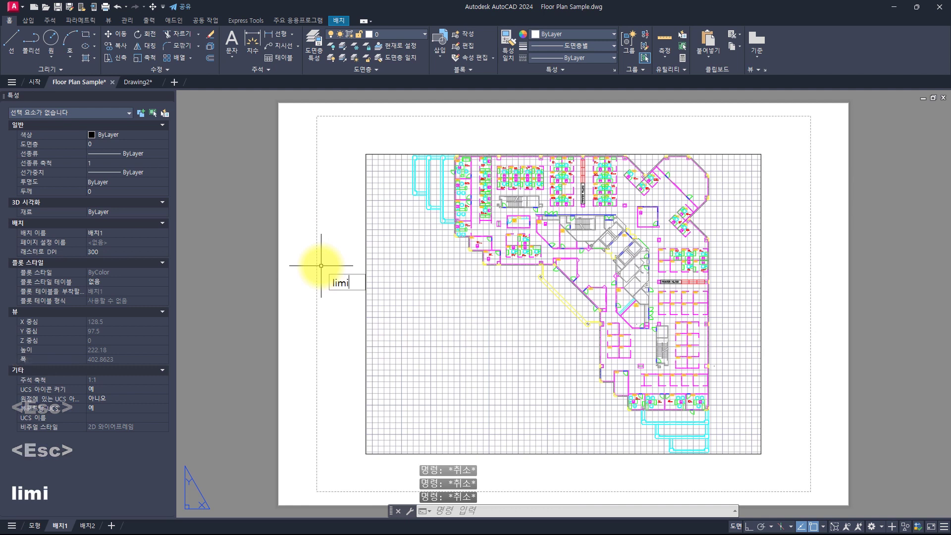
{"action": "key", "text": "Return"}
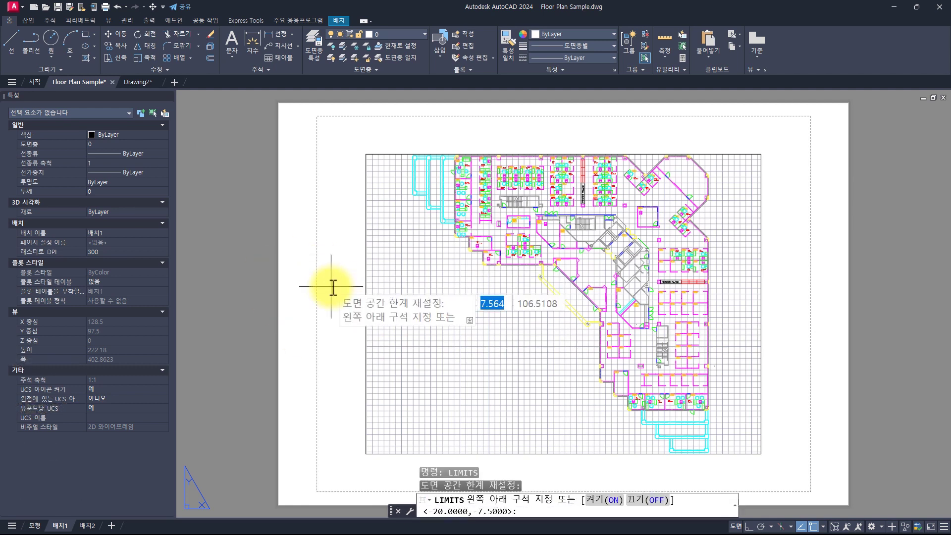
{"action": "type", "text": "on"}
{"action": "key", "text": "Return"}
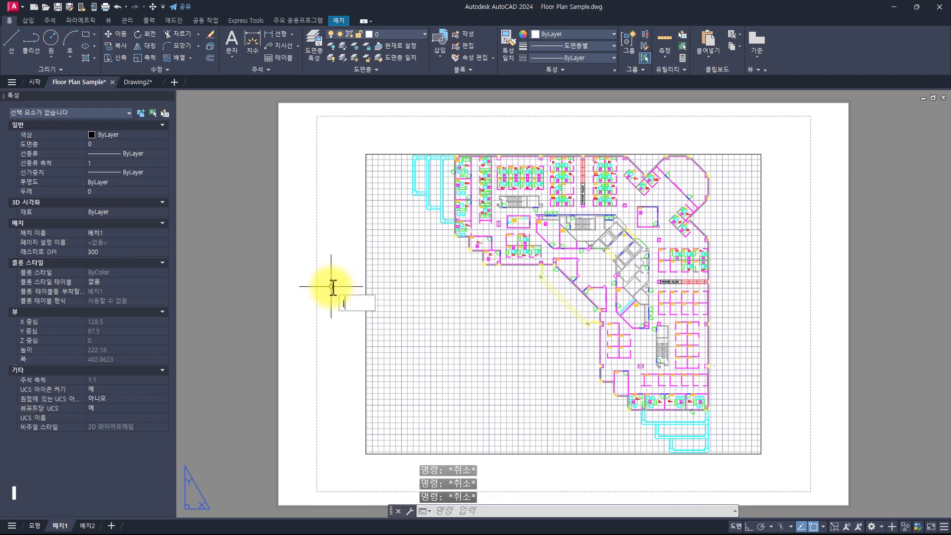
Try to start a line at several points beyond both sides of the layout's paper, and cancel the command
{"action": "key", "text": "Return"}
{"action": "left_click", "coordinate": [210, 316]}
{"action": "left_click", "coordinate": [217, 378]}
{"action": "left_click", "coordinate": [220, 431]}
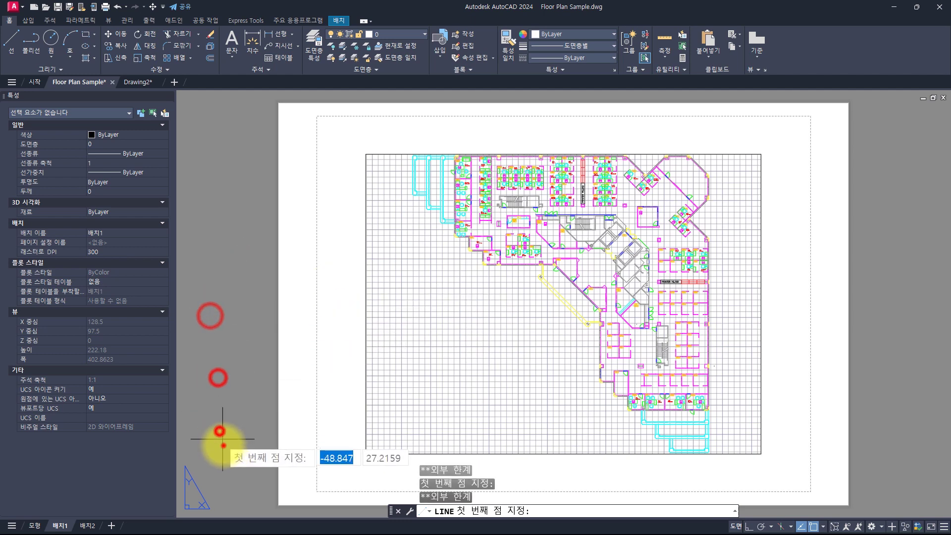
{"action": "left_click", "coordinate": [224, 445]}
{"action": "left_click", "coordinate": [204, 376]}
{"action": "left_click", "coordinate": [220, 290]}
{"action": "left_click", "coordinate": [237, 239]}
{"action": "left_click", "coordinate": [905, 135]}
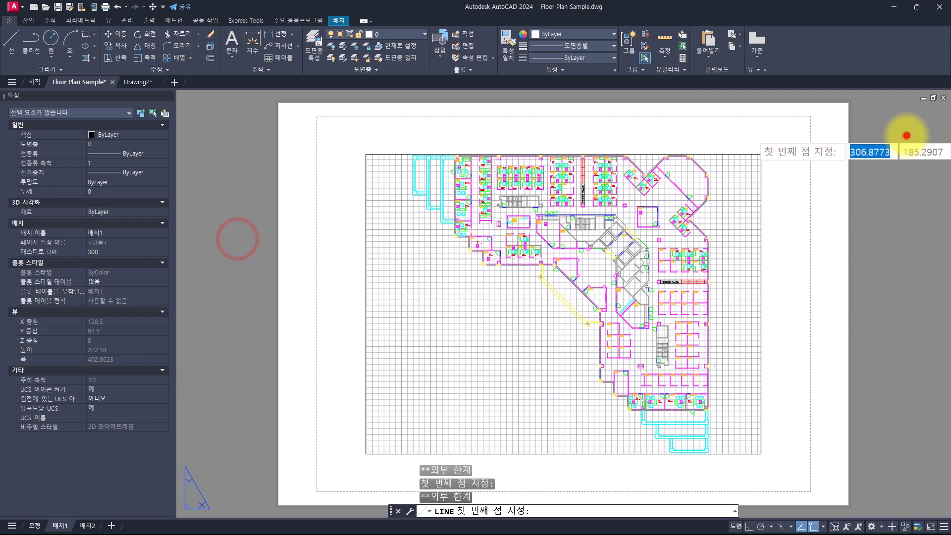
{"action": "left_click", "coordinate": [896, 236]}
{"action": "left_click", "coordinate": [903, 313]}
{"action": "left_click", "coordinate": [894, 376]}
{"action": "key", "text": "Escape"}
{"action": "key", "text": "Escape"}
{"action": "key", "text": "Escape"}
{"action": "key", "text": "Escape"}
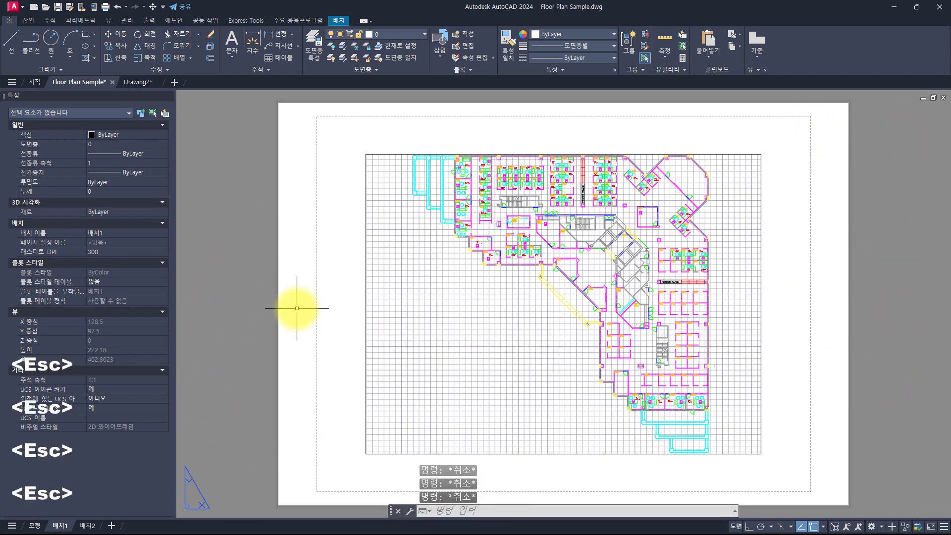
Toggle the grid on and off several times in layout 배치1, leaving it turned on
{"action": "key", "text": "F7"}
{"action": "key", "text": "F7"}
{"action": "key", "text": "F7"}
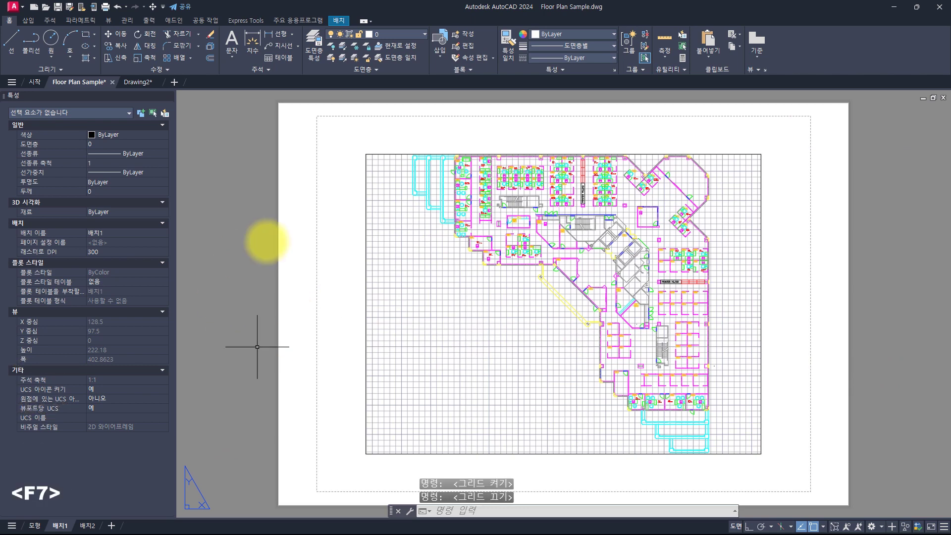
{"action": "key", "text": "F7"}
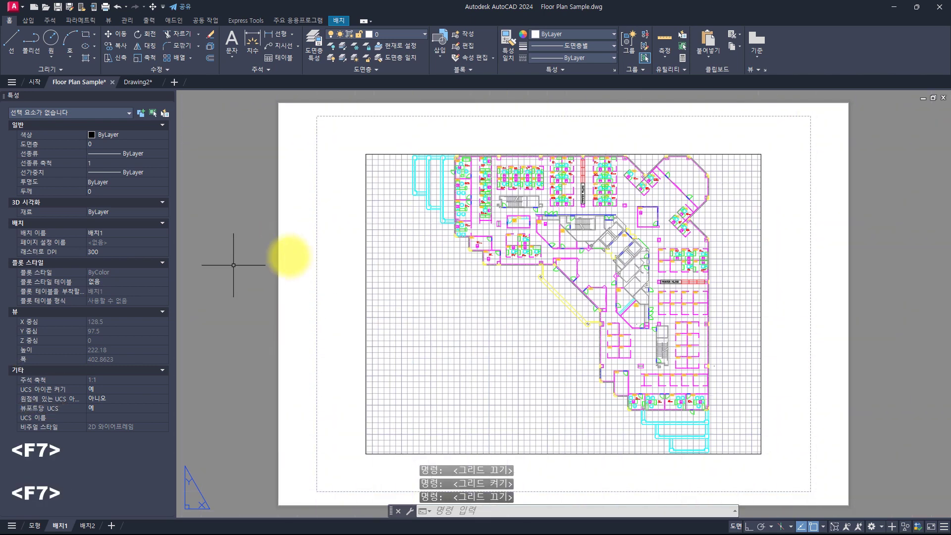
{"action": "key", "text": "F7"}
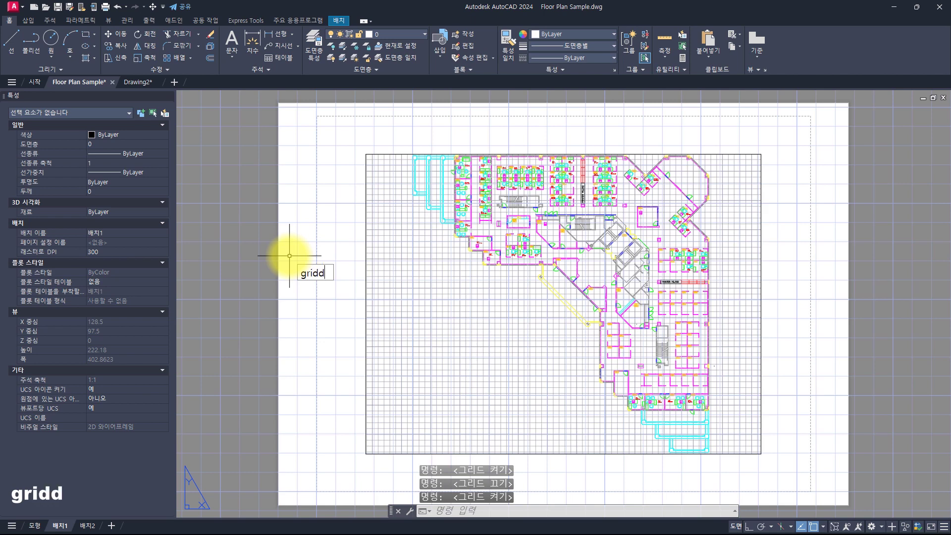
Set the GRIDDISPLAY system variable to 0 for layout 배치1
{"action": "type", "text": "l"}
{"action": "key", "text": "Return"}
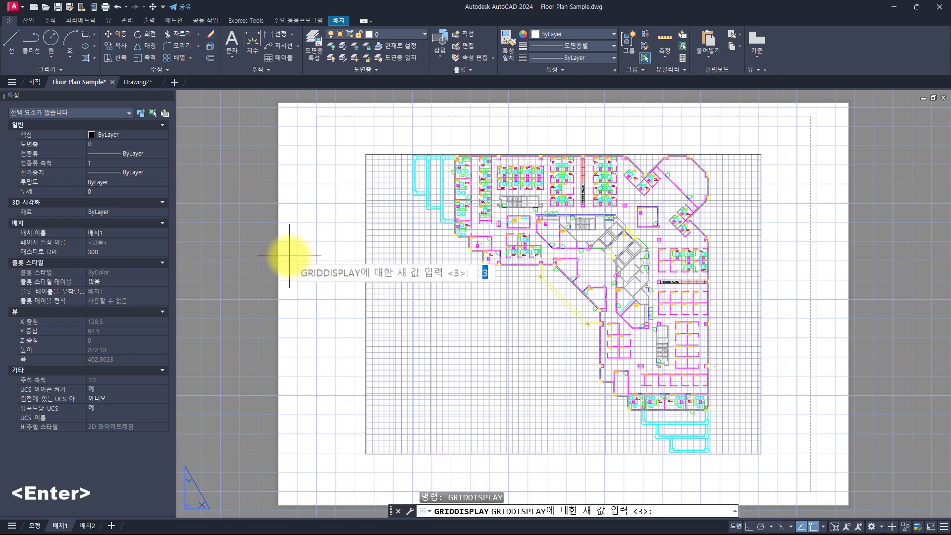
{"action": "type", "text": "0"}
{"action": "key", "text": "Return"}
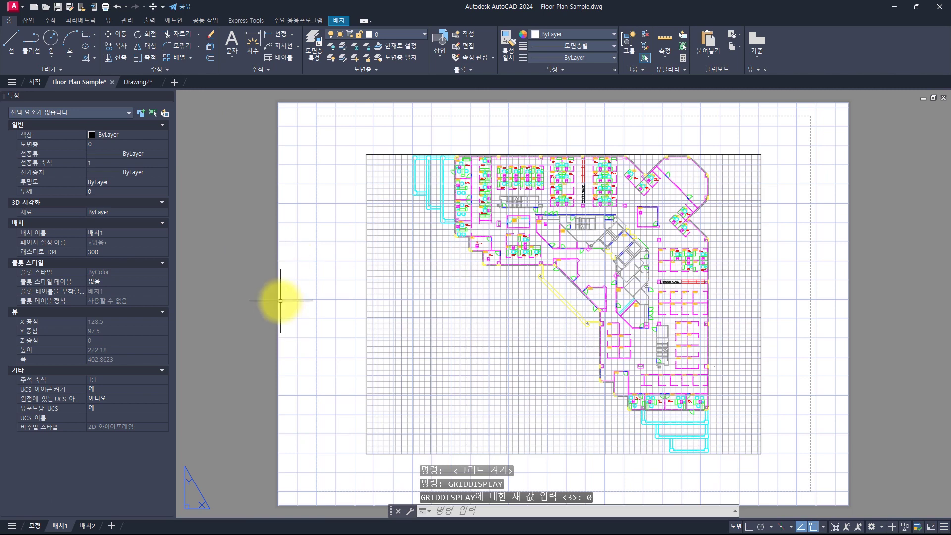
Return the floor plan drawing to model space, and switch to the LIMITS notes in diagrams.net
{"action": "key", "text": "ctrl+Page_Up"}
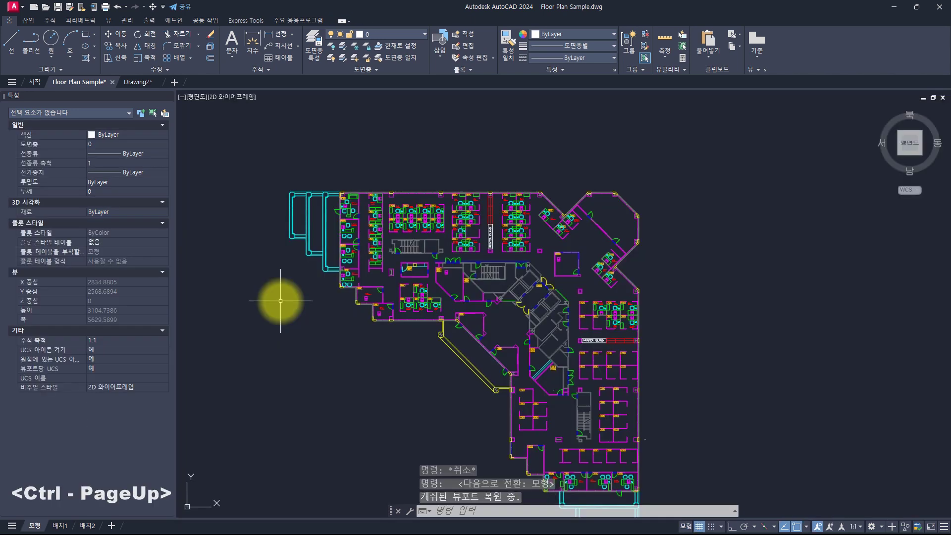
{"action": "key", "text": "alt+Tab"}
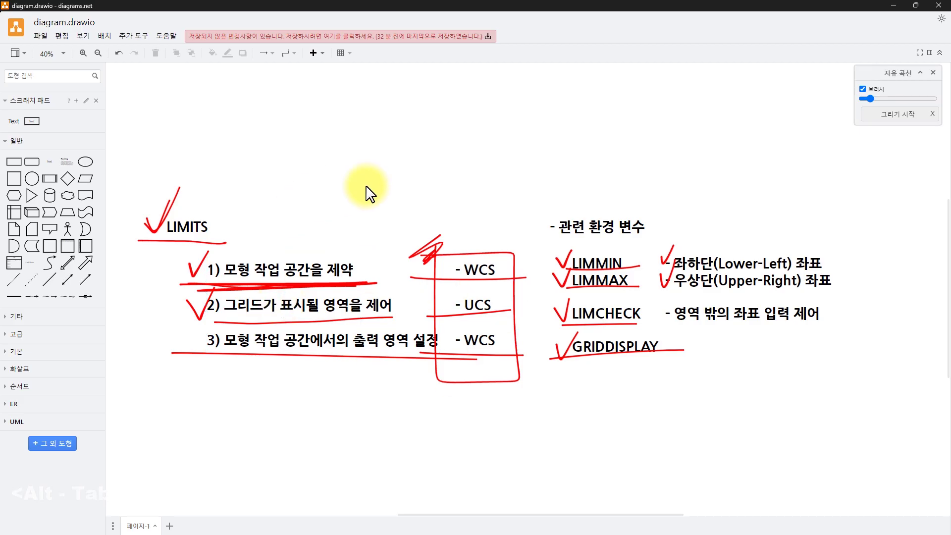